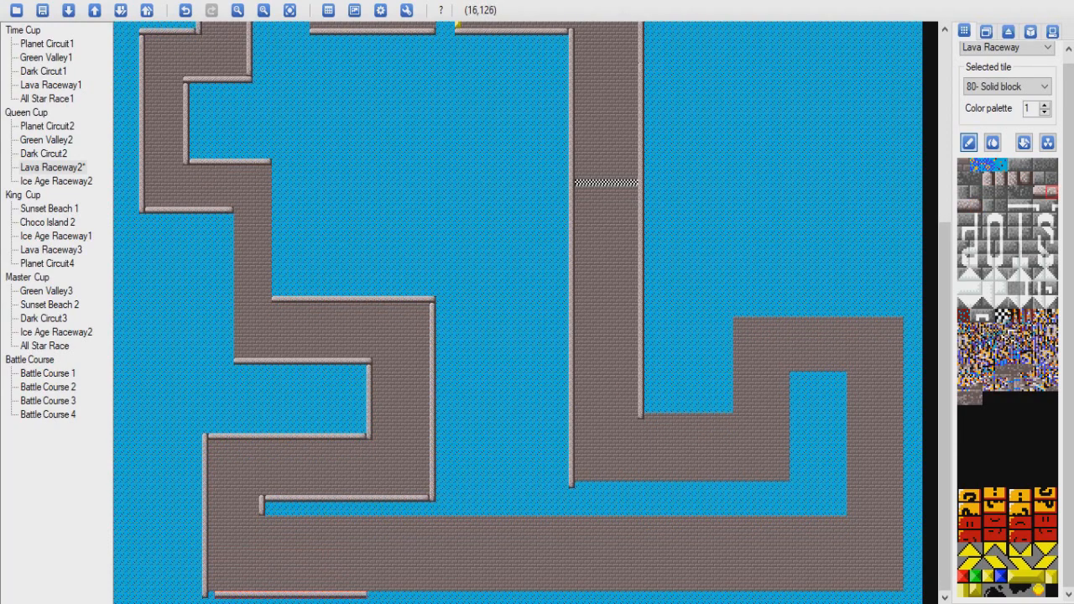
# Step: Extend the solid block wall along the lower edge of the long bottom straight in Lava Raceway2
pyautogui.moveTo(369, 594); pyautogui.dragTo(819, 594)
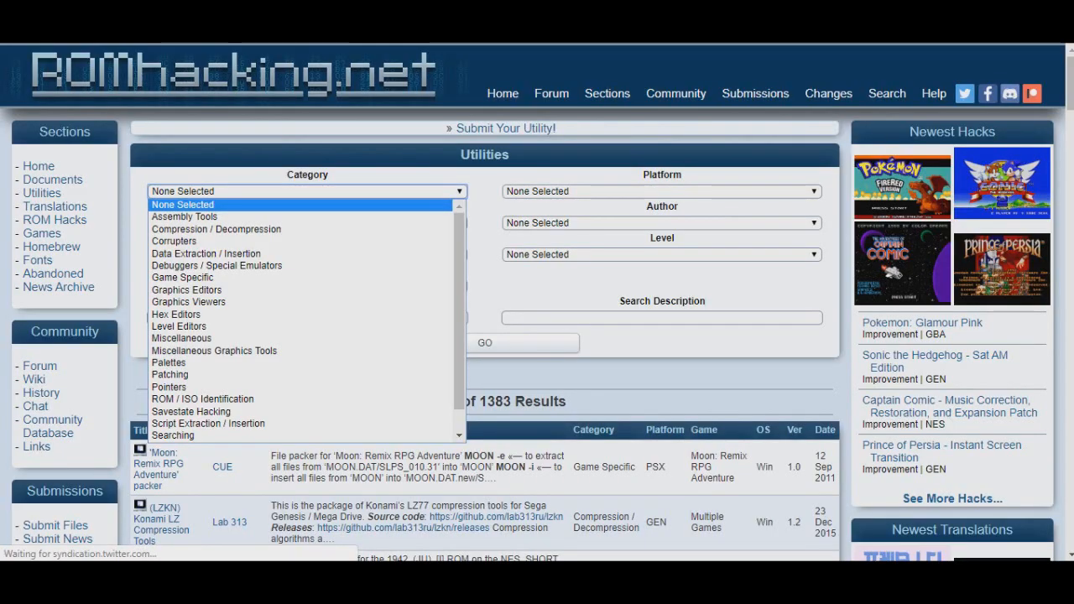
# Step: On the ROMhacking.net utilities page, set the game filter to Super Mario Kart (SNES)
pyautogui.press('Escape')
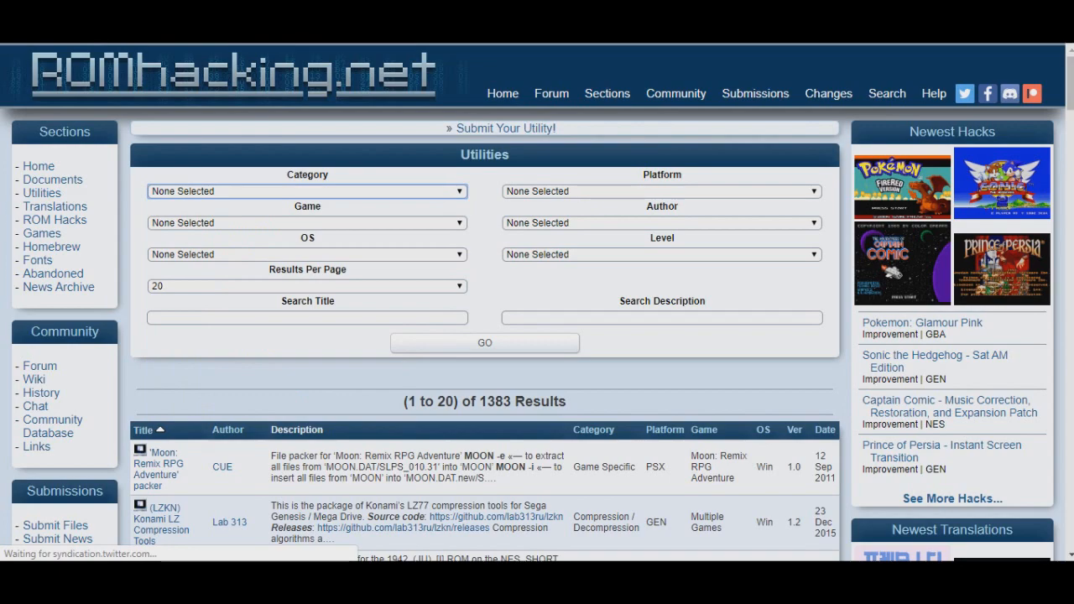
pyautogui.click(307, 222)
pyautogui.scroll(-20, 300, 297)
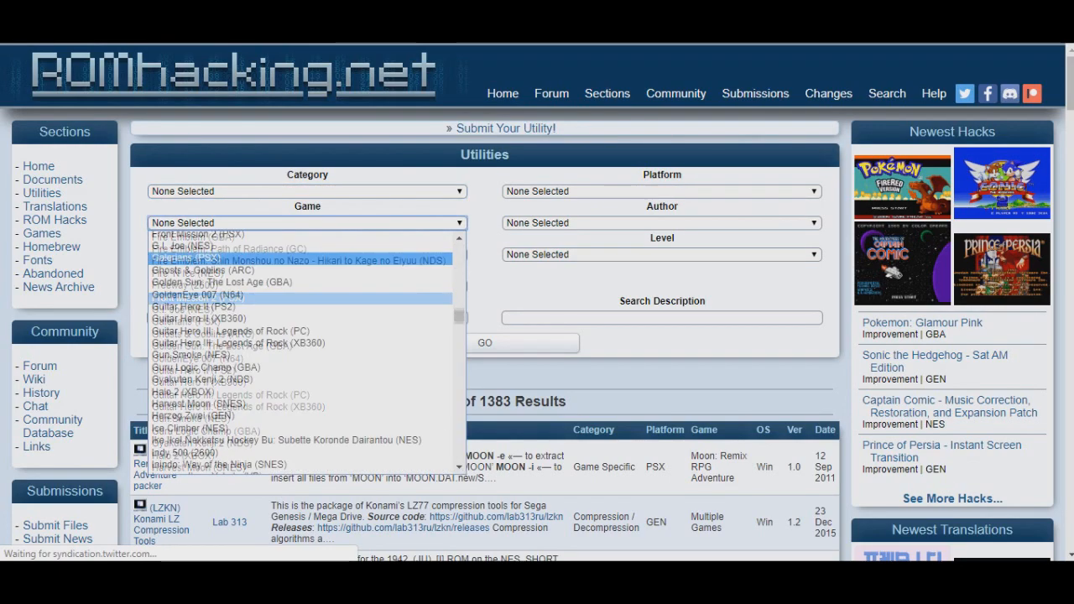
pyautogui.scroll(-15, 301, 336)
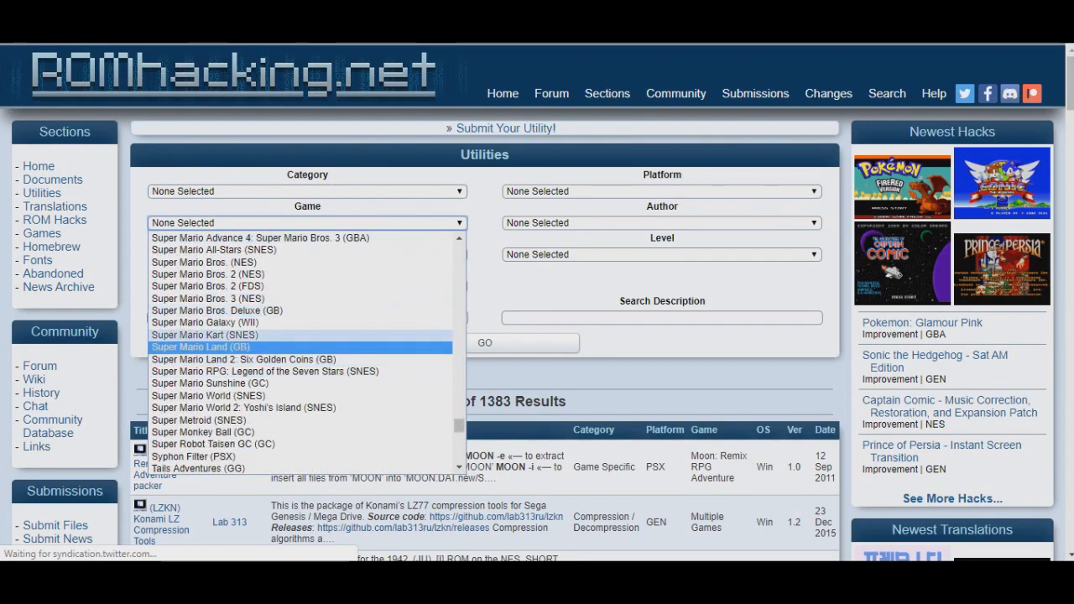
pyautogui.click(300, 335)
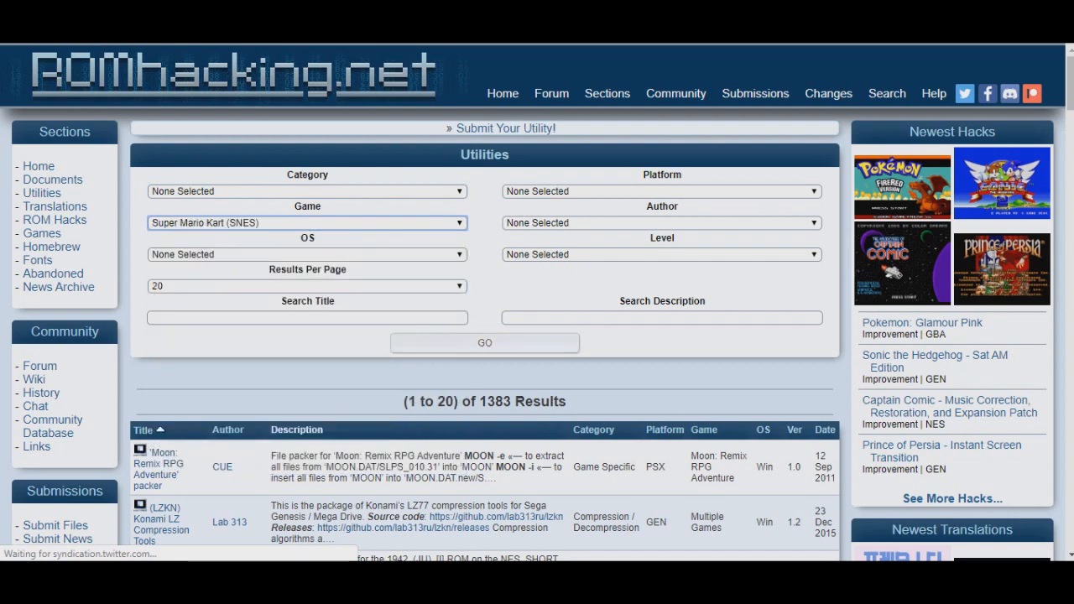
# Step: Set the utility category to Level Editors and run the filtered search
pyautogui.click(661, 191)
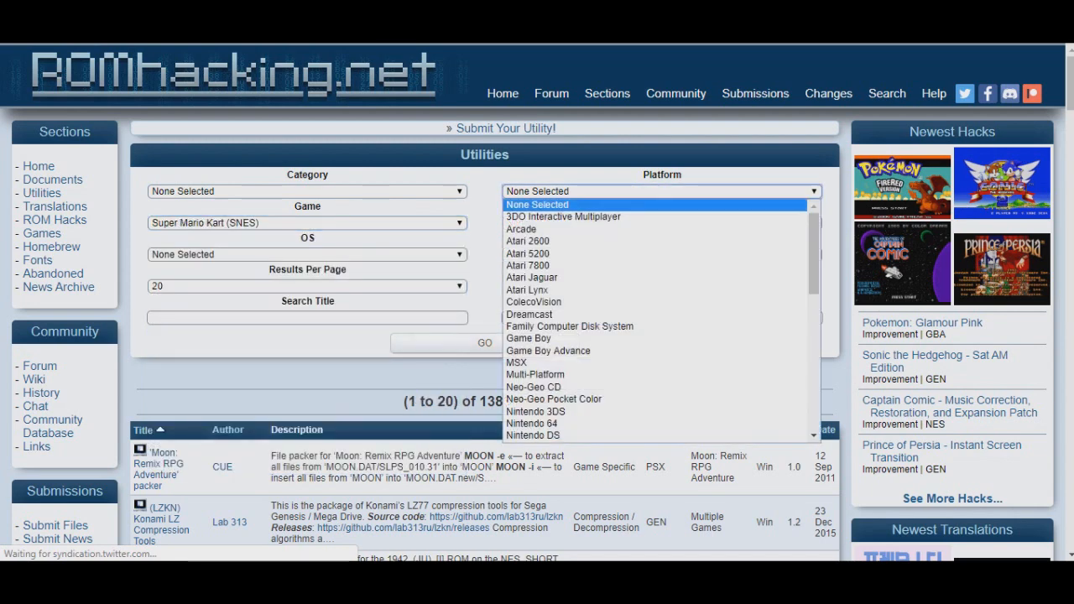
pyautogui.press('Escape')
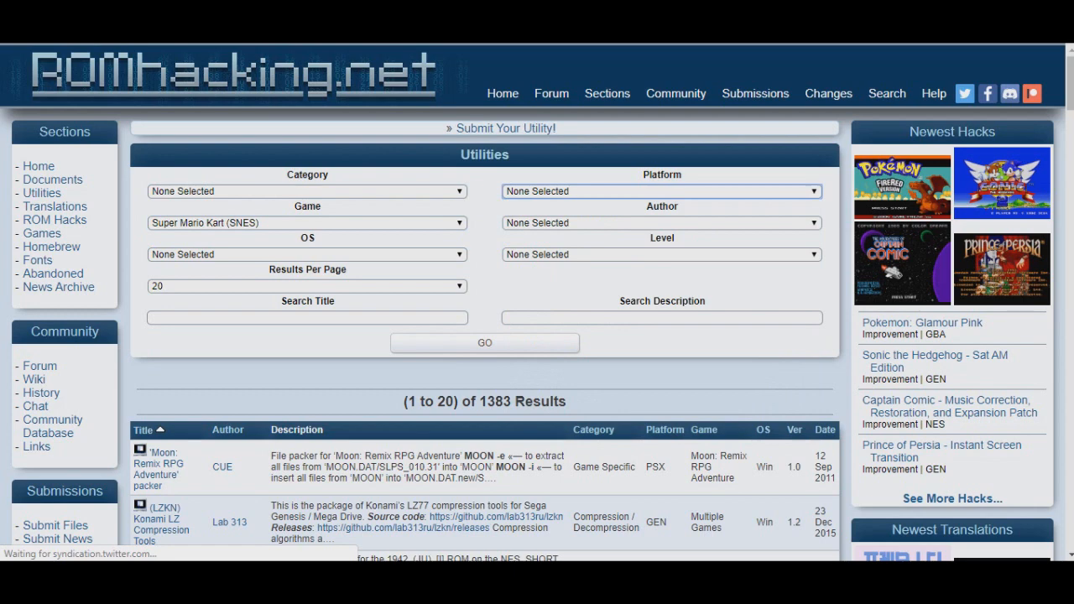
pyautogui.click(307, 190)
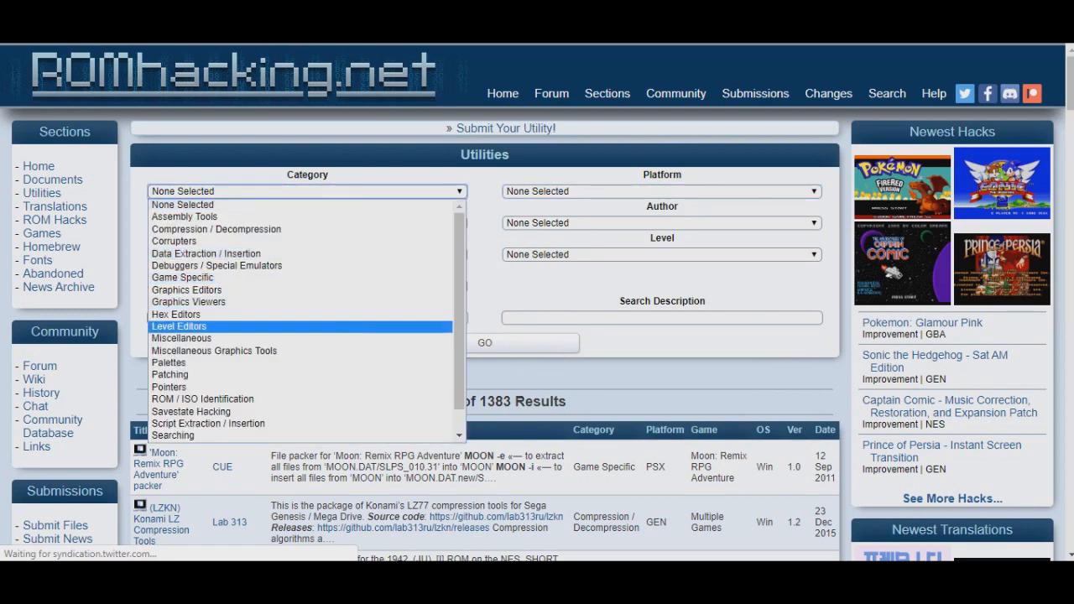
pyautogui.press('Return')
pyautogui.click(484, 342)
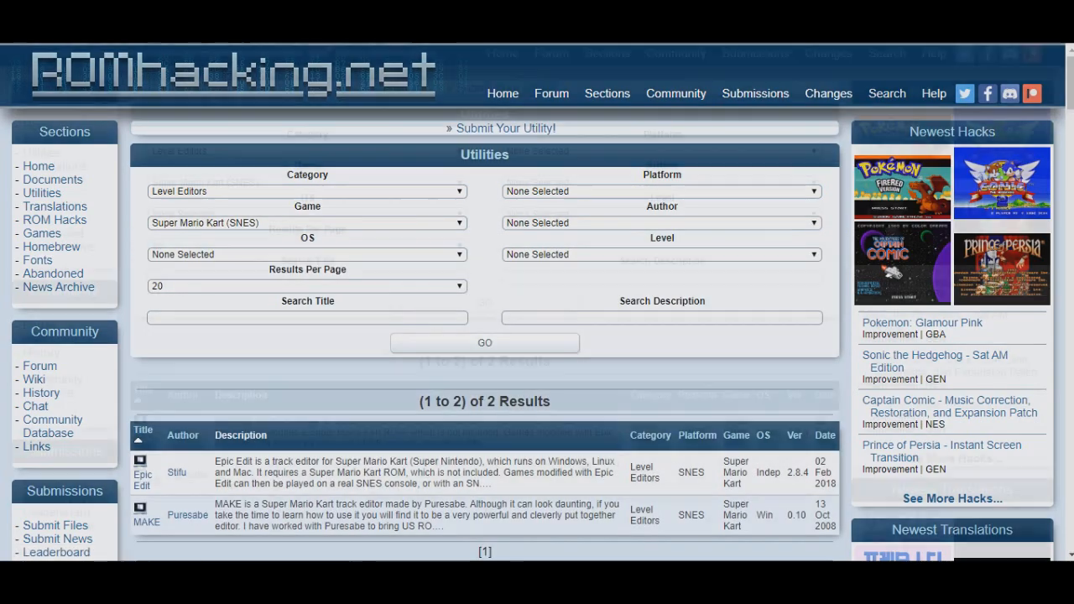
# Step: Open the Epic Edit utility entry, review its description and go to its official site
pyautogui.scroll(-2, 537, 302)
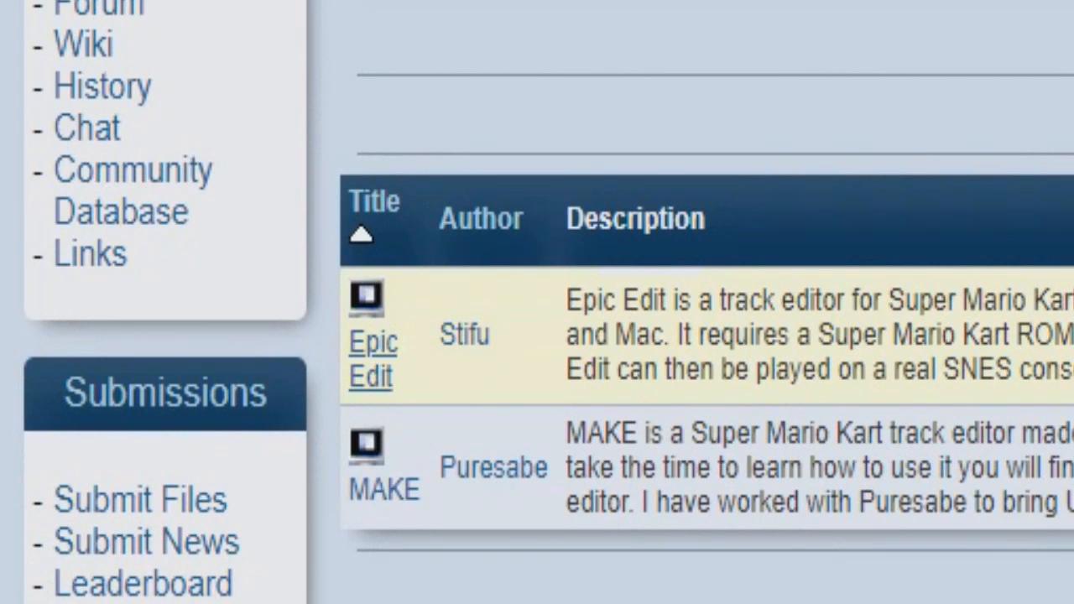
pyautogui.click(373, 359)
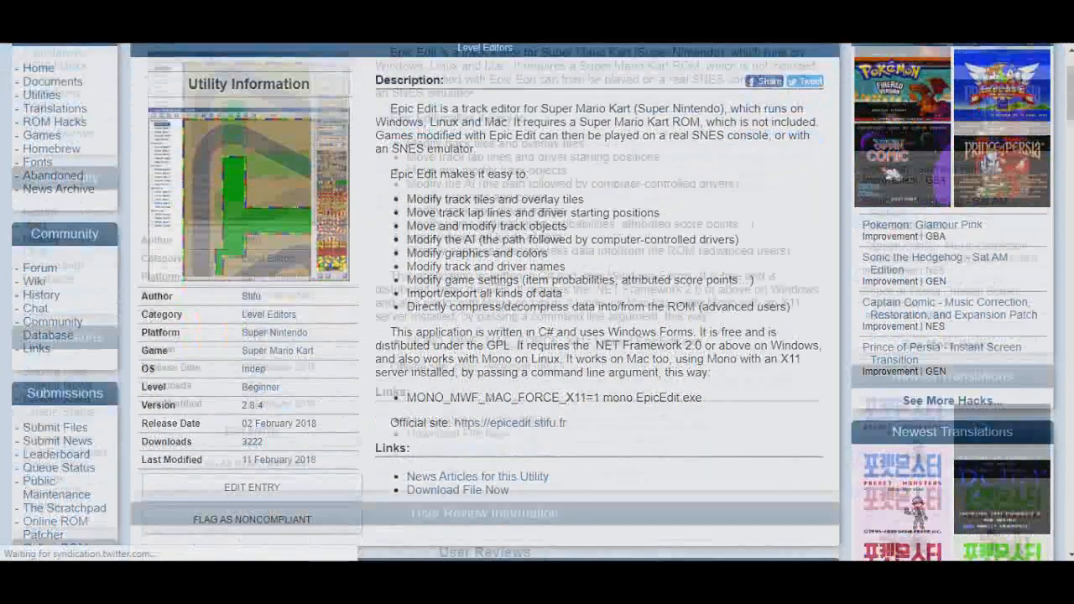
pyautogui.scroll(-1, 484, 302)
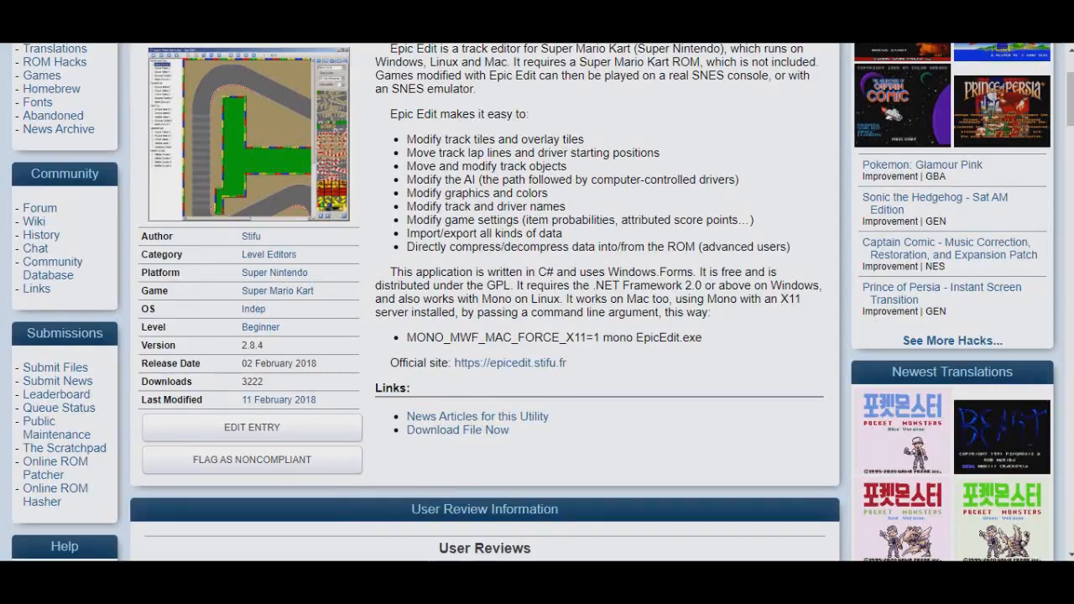
pyautogui.scroll(1, 484, 302)
pyautogui.scroll(-1, 484, 302)
pyautogui.scroll(-1, 484, 302)
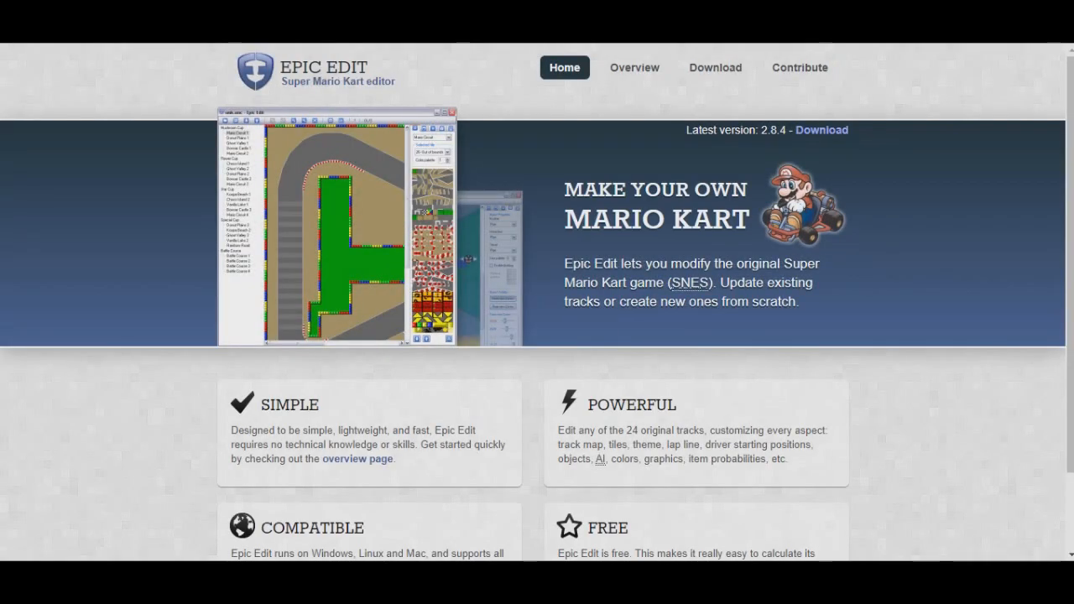
# Step: Download Epic Edit 2.8.4 from the official site's download page
pyautogui.click(716, 67)
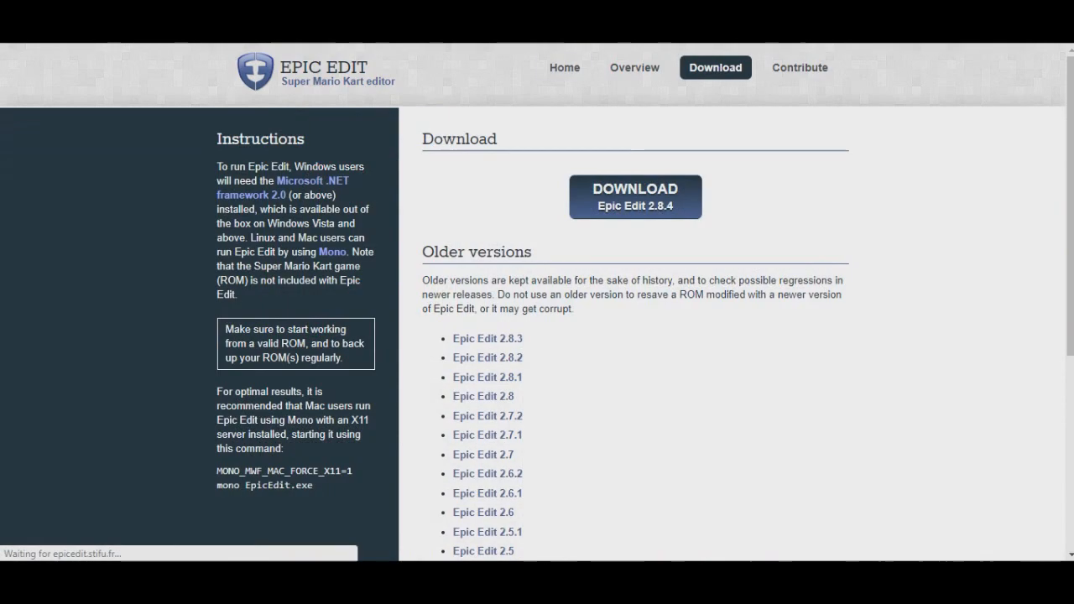
pyautogui.scroll(-1, 536, 302)
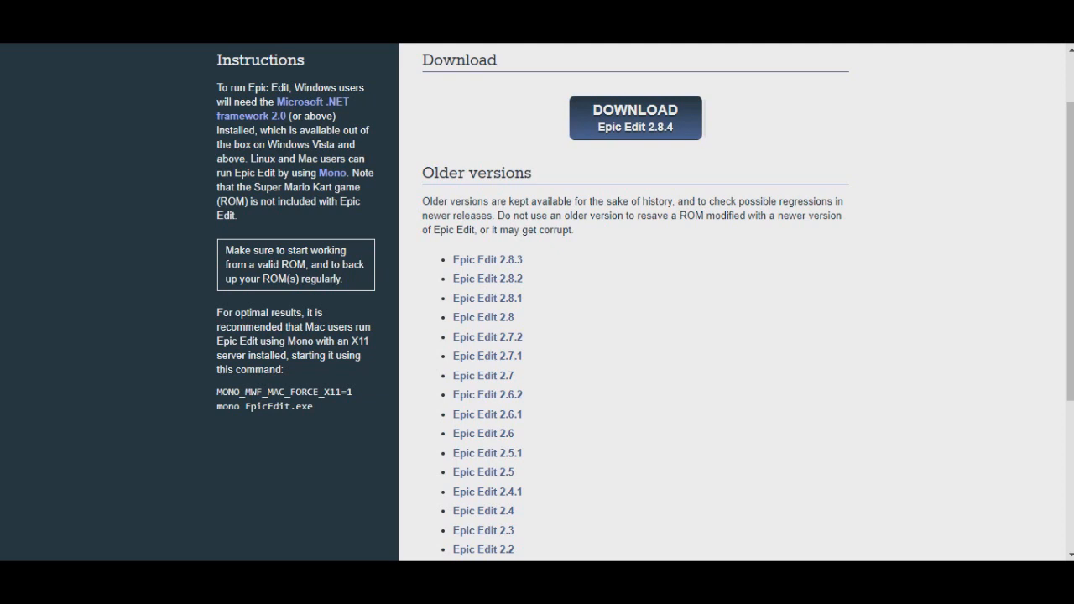
pyautogui.click(635, 118)
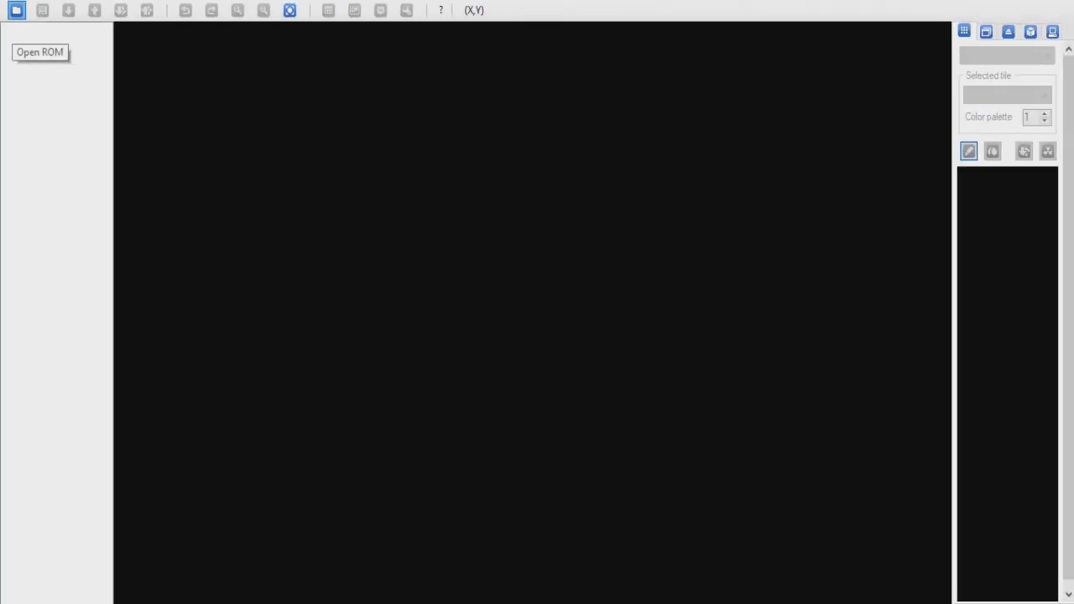
# Step: In Epic Edit, open the ROM "Super Mario Kart Planetary edtion (prototype).smc" from the romhacks folder
pyautogui.click(15, 10)
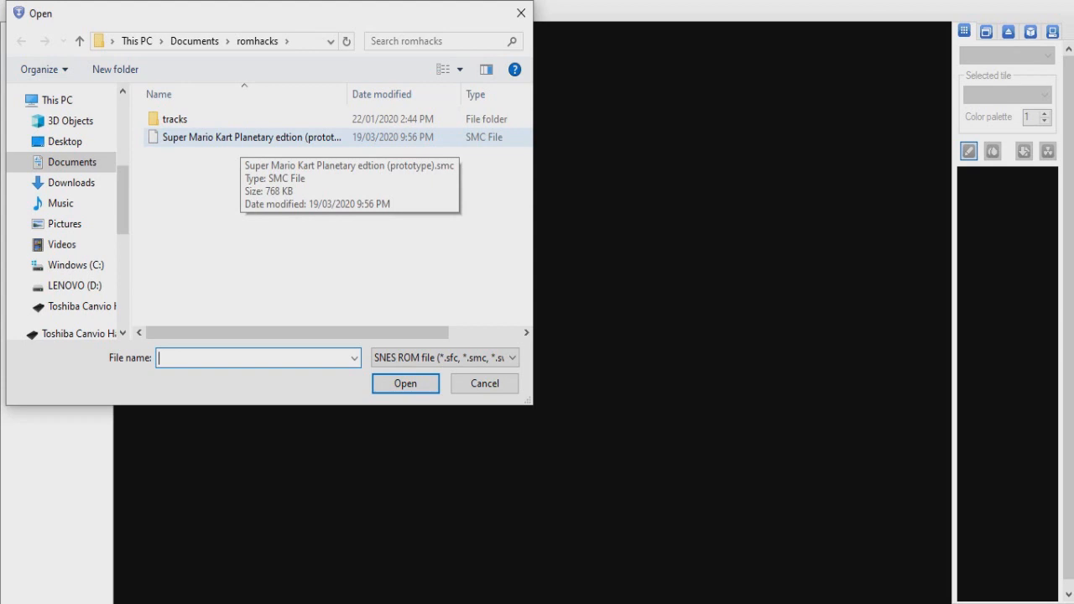
pyautogui.click(240, 137)
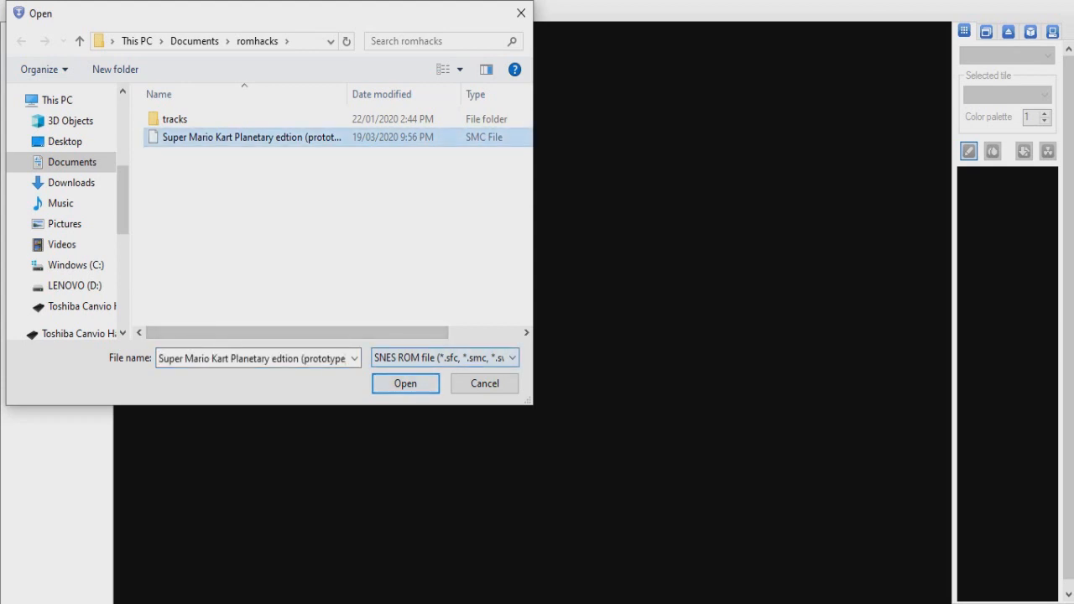
pyautogui.click(405, 384)
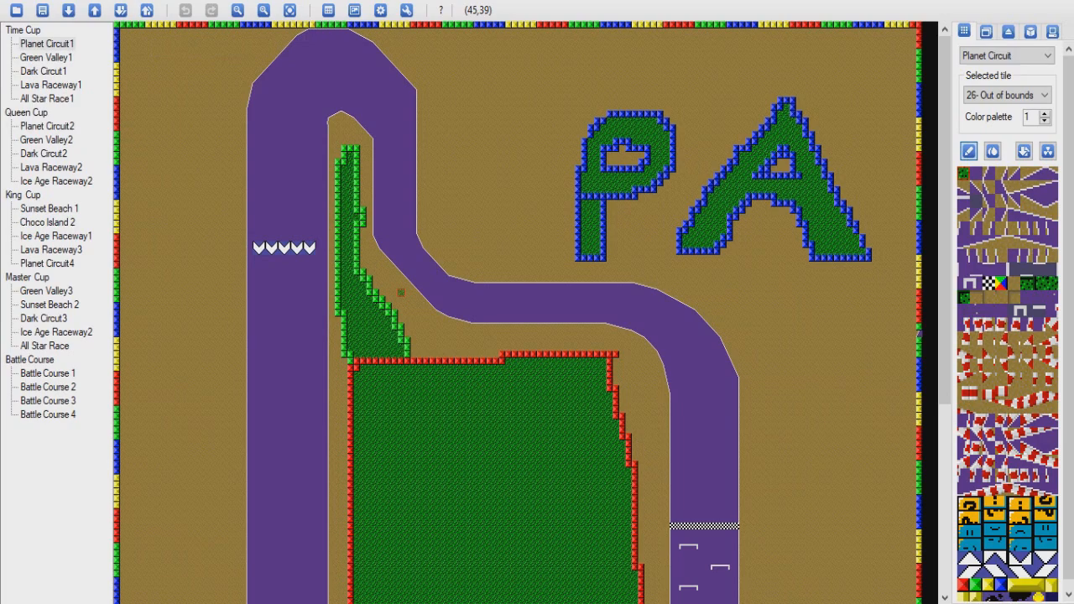
pyautogui.scroll(1, 400, 292)
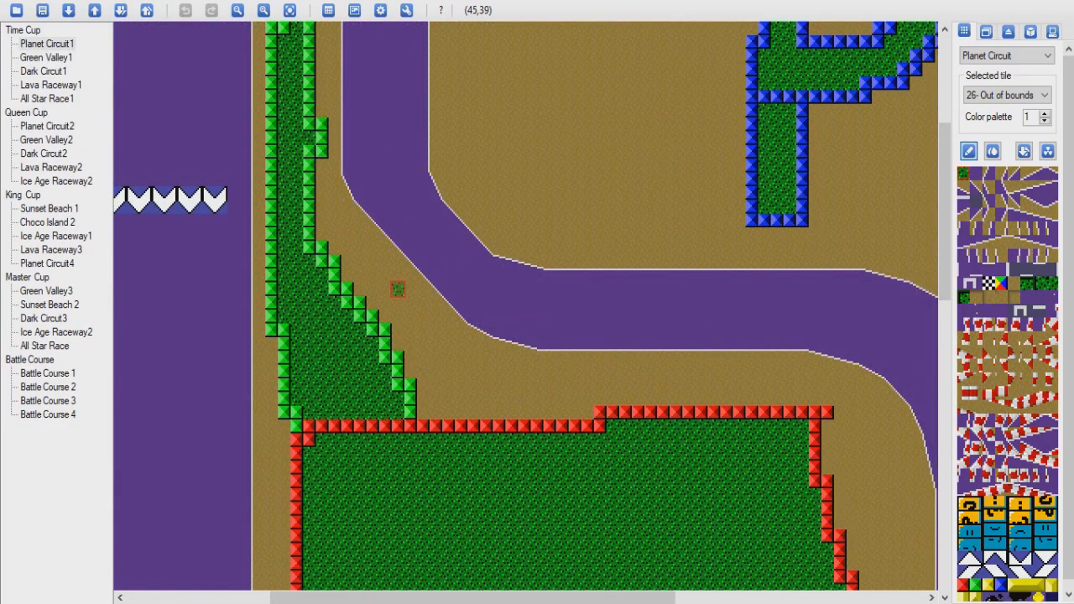
pyautogui.scroll(-1, 398, 289)
pyautogui.scroll(1, 398, 290)
pyautogui.scroll(-1, 397, 290)
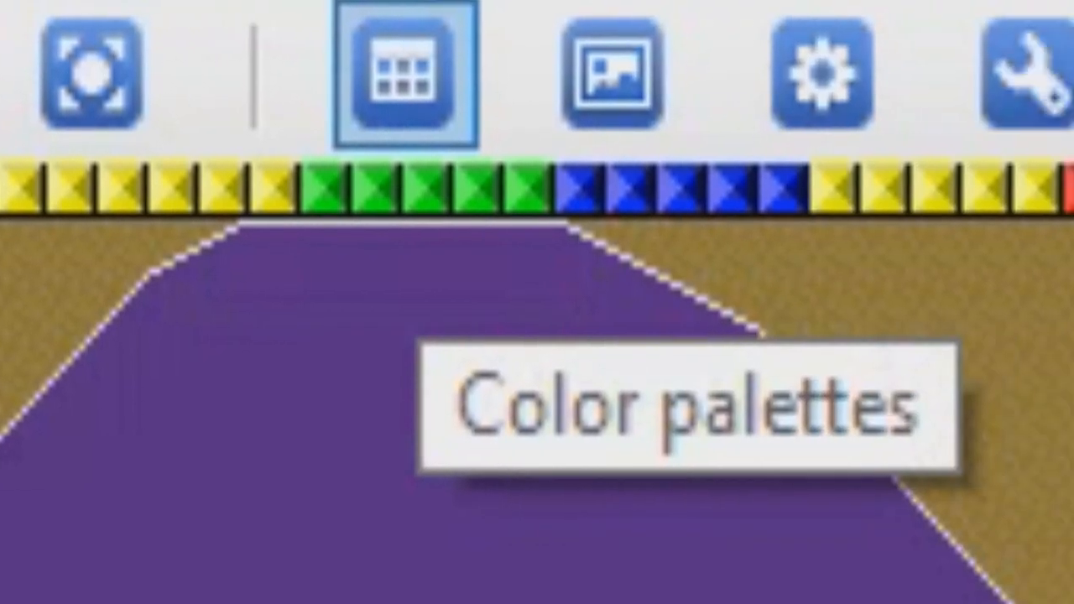
# Step: Open the background editor for the Planet Circuit theme and play its scrolling preview, pausing it at different points
pyautogui.click(849, 77)
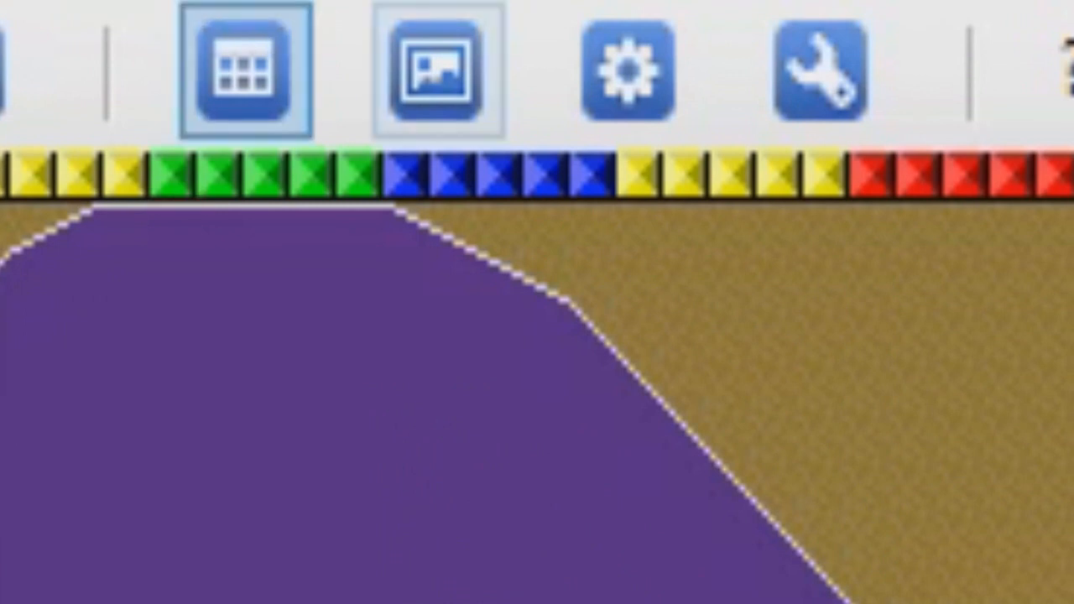
pyautogui.click(438, 70)
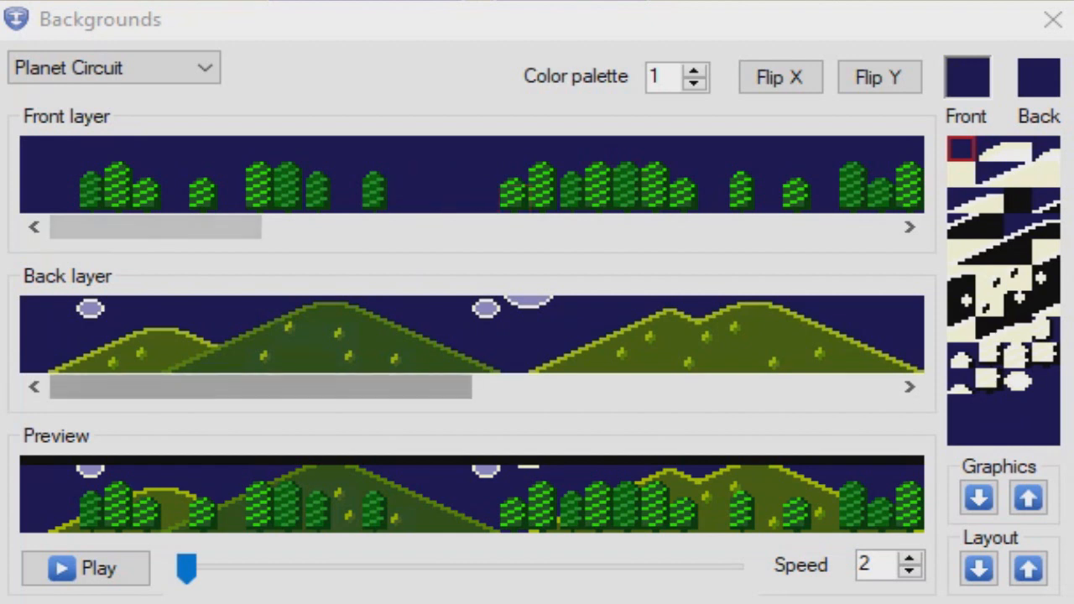
pyautogui.click(86, 568)
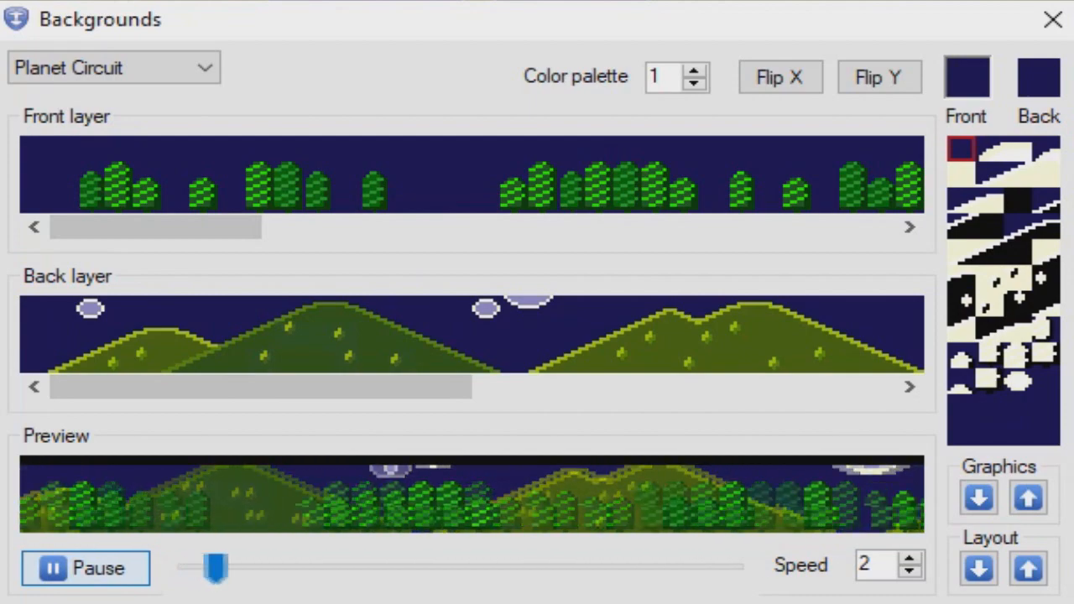
pyautogui.click(85, 567)
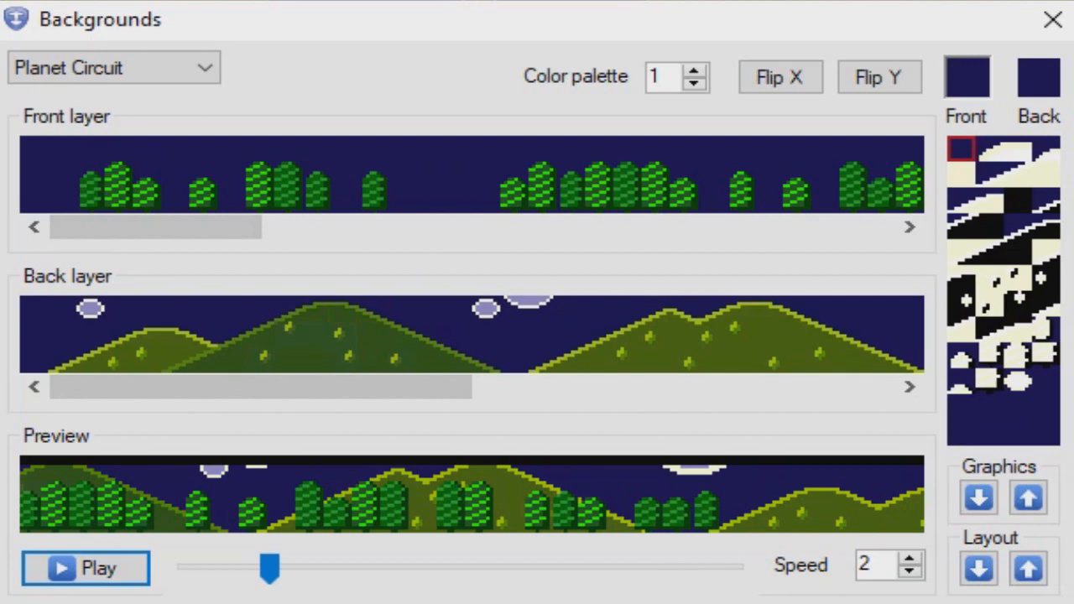
pyautogui.click(85, 568)
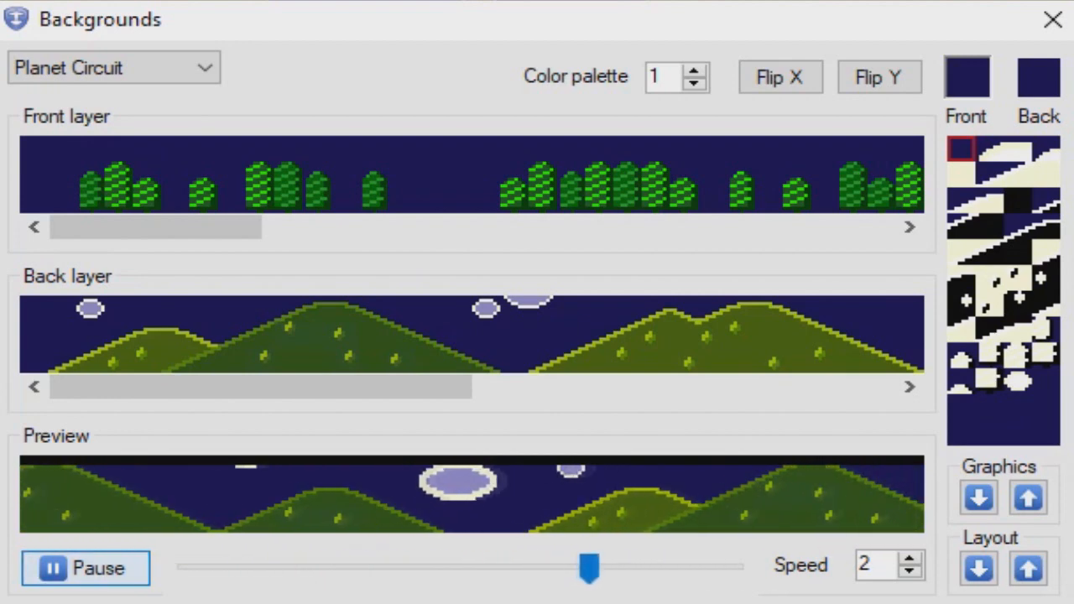
pyautogui.click(86, 568)
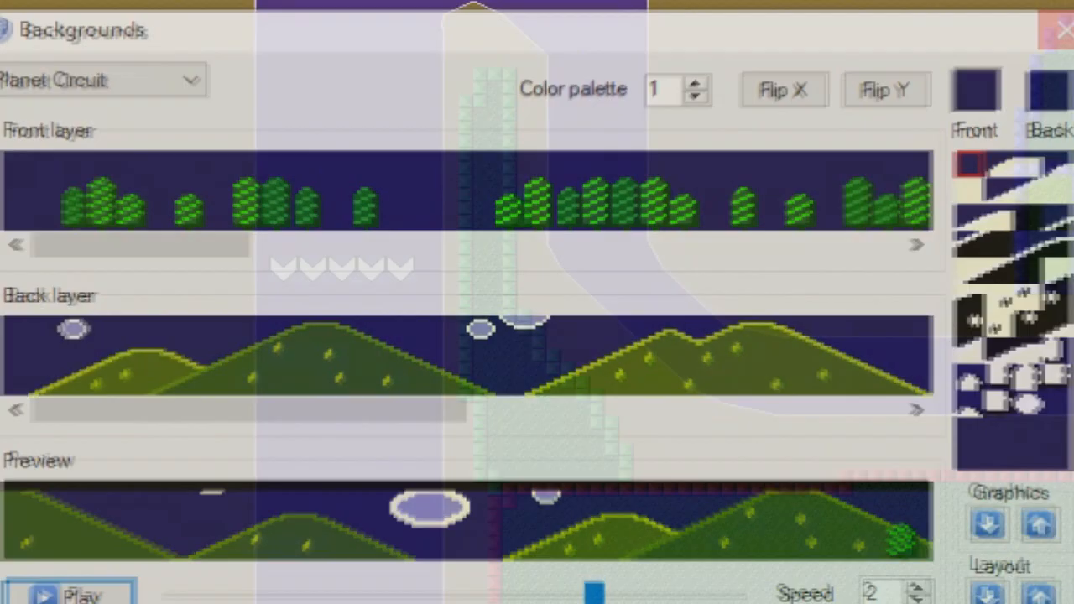
# Step: Open the game settings and review the GP cup select, podium, and cup and theme texts through the end of the list
pyautogui.click(315, 99)
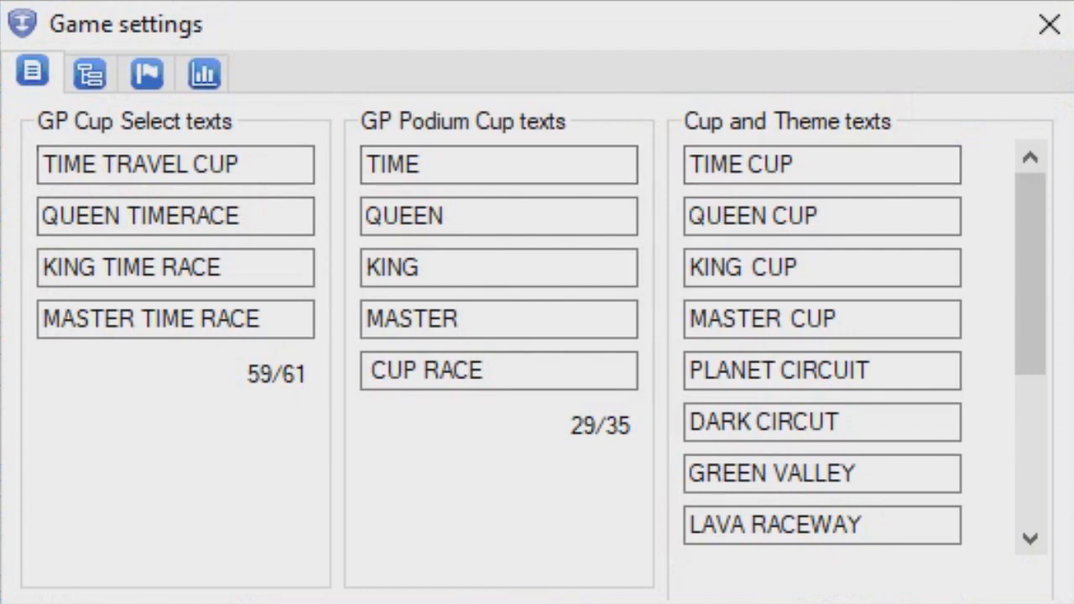
pyautogui.scroll(-3, 822, 335)
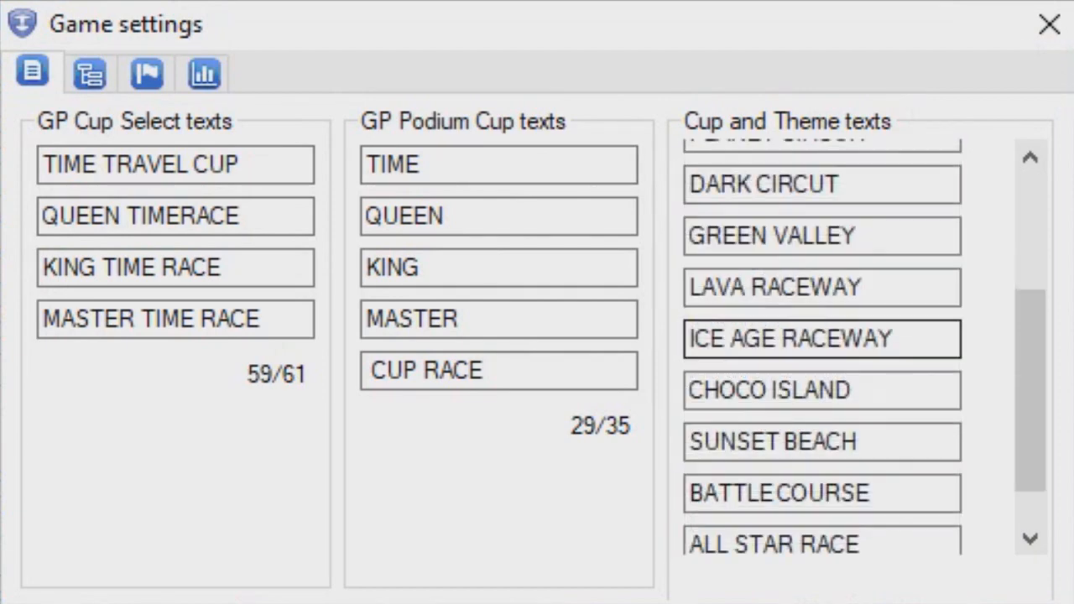
pyautogui.scroll(2, 822, 336)
pyautogui.scroll(1, 822, 370)
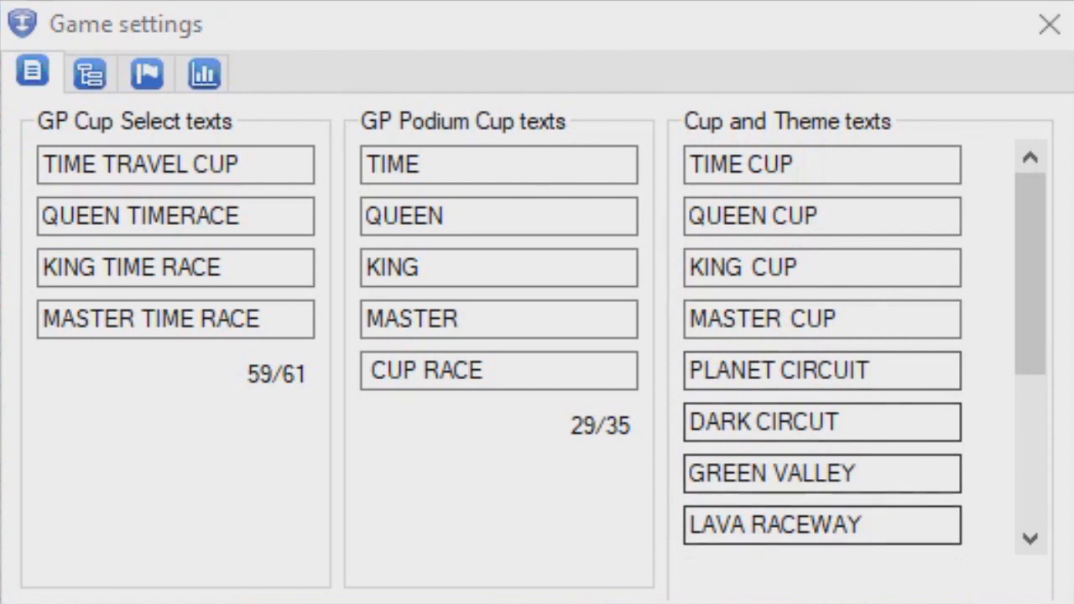
pyautogui.scroll(-3, 822, 335)
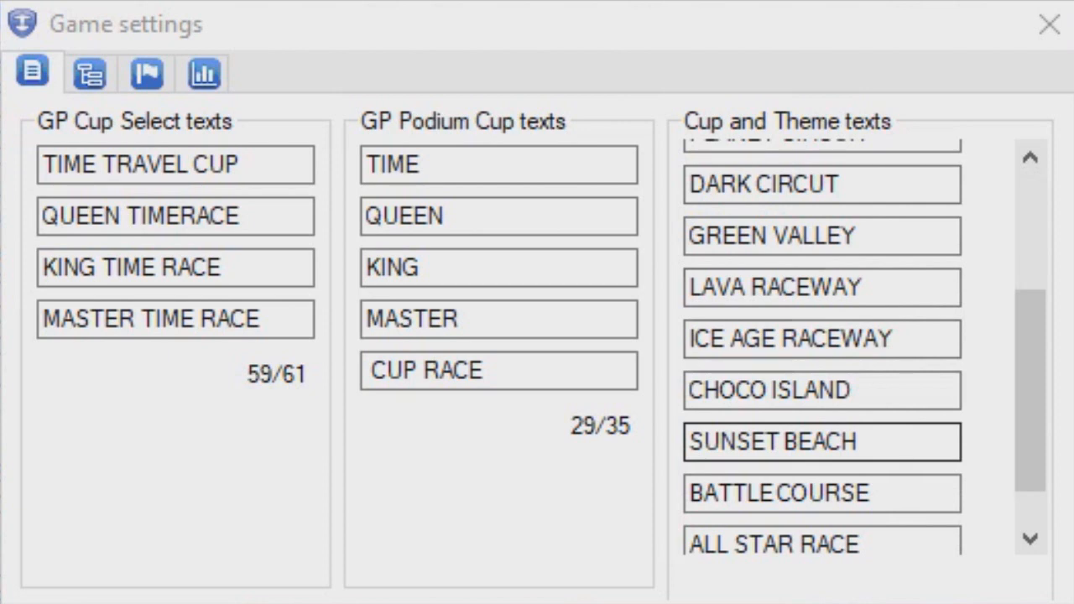
pyautogui.scroll(-1, 822, 442)
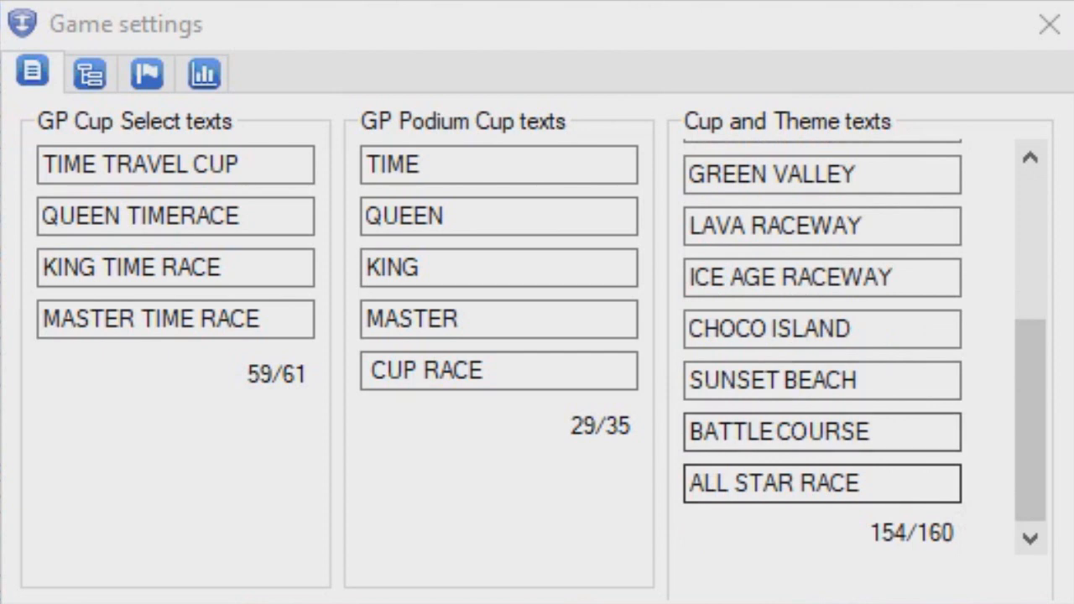
# Step: Show the course name assignments for each cup and inspect the theme choices for King Cup's first track
pyautogui.click(89, 73)
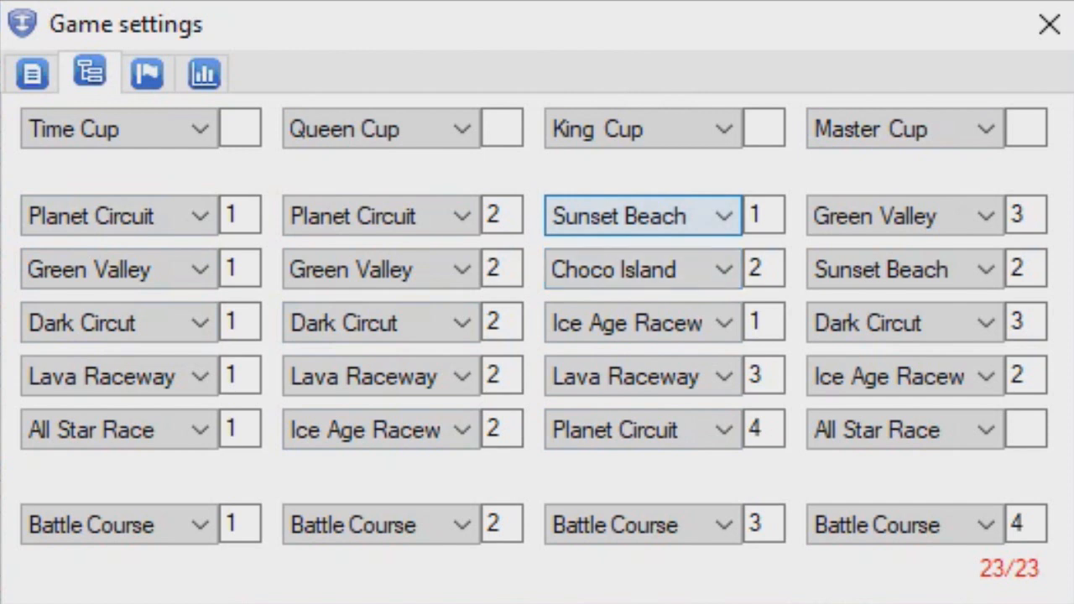
pyautogui.click(642, 216)
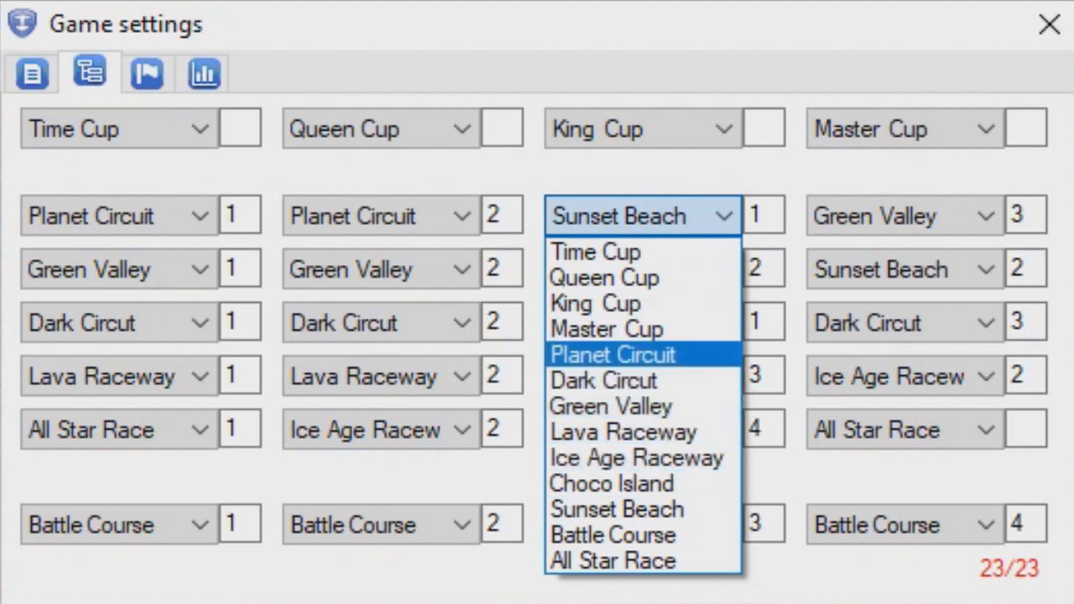
pyautogui.click(671, 216)
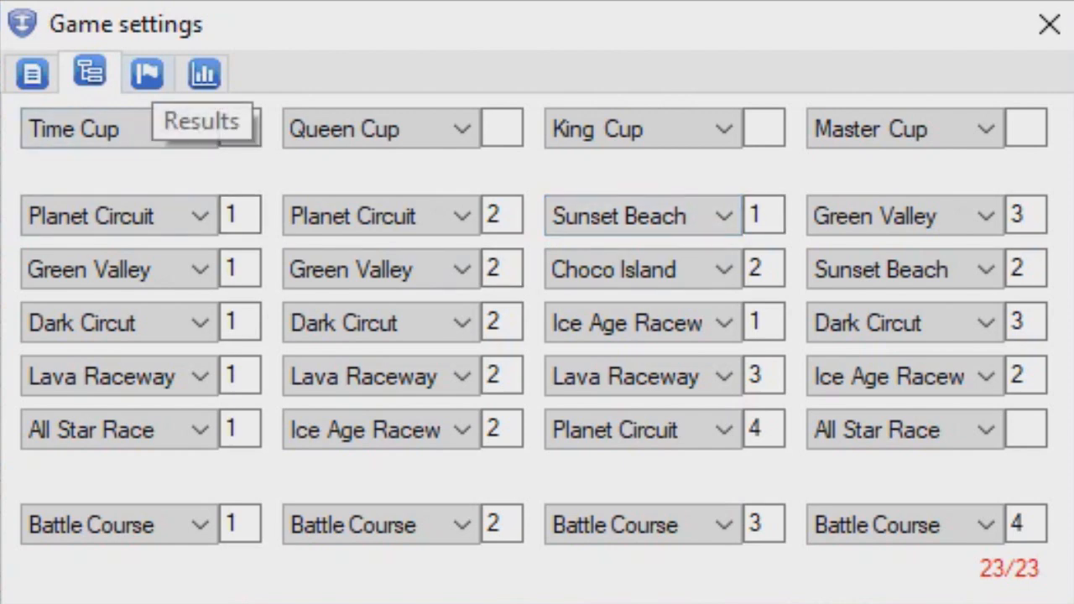
# Step: Review the ranking points and the racer names for GP results, podium and time trial, and open the final game settings page
pyautogui.click(147, 73)
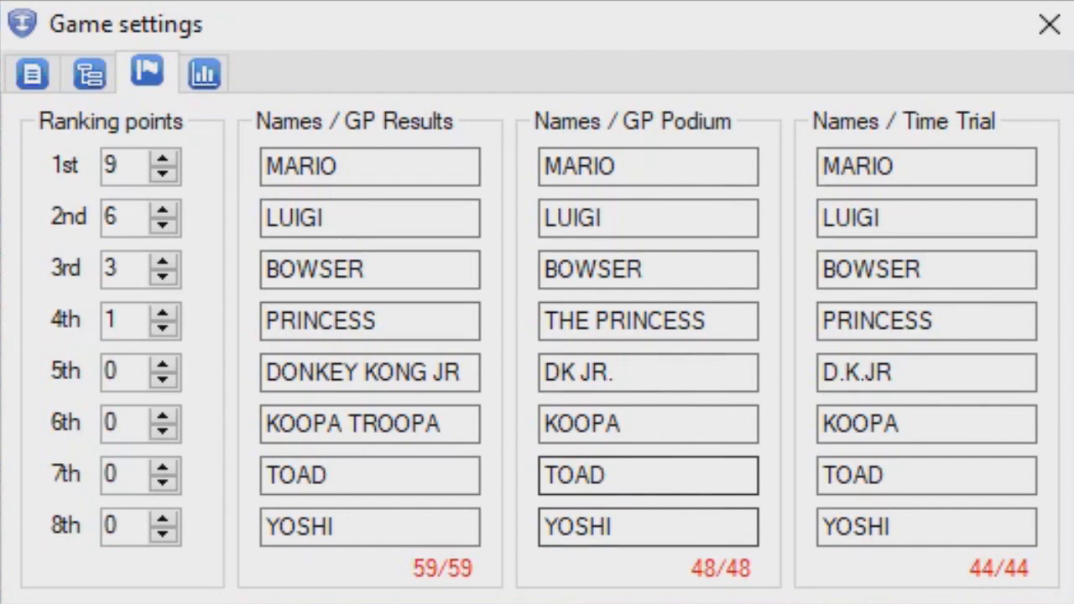
pyautogui.click(204, 73)
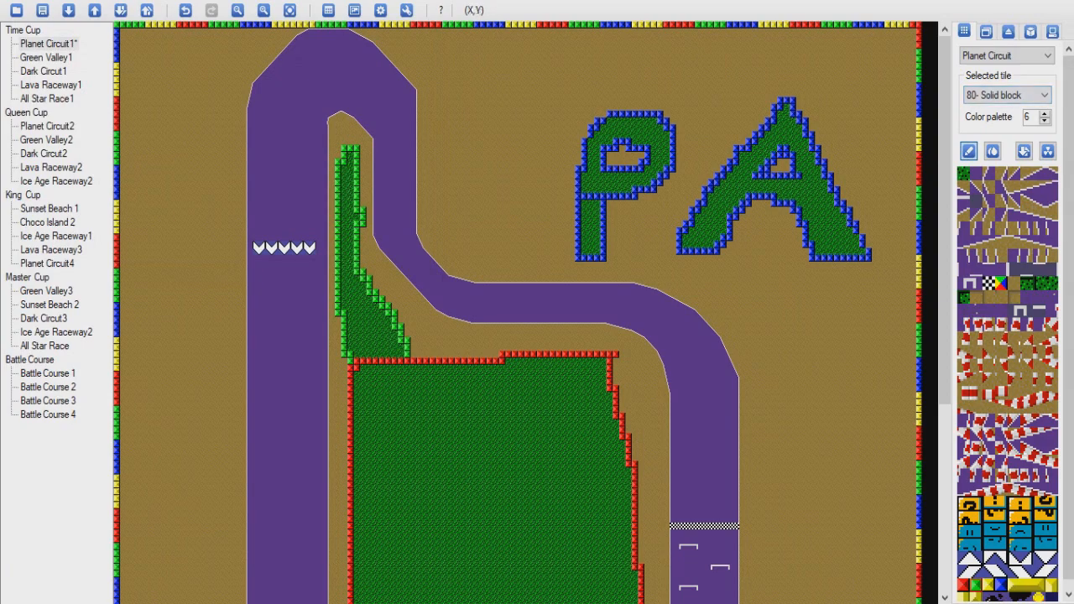
# Step: Browse the Sunset Beach 1, Green Valley2 and Planet Circuit2 tracks
pyautogui.click(49, 208)
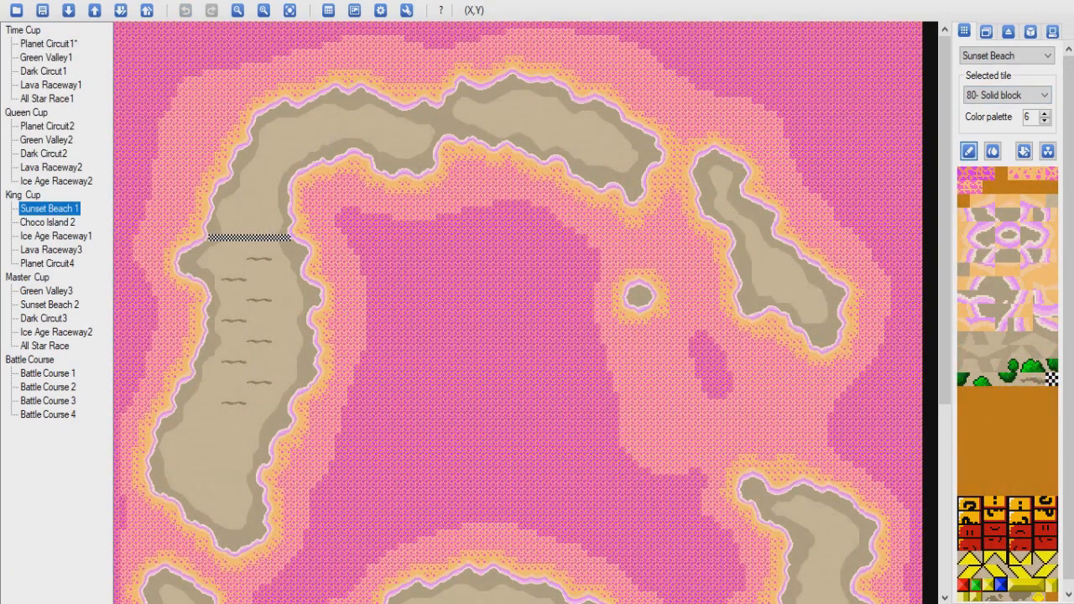
pyautogui.click(46, 140)
pyautogui.click(47, 126)
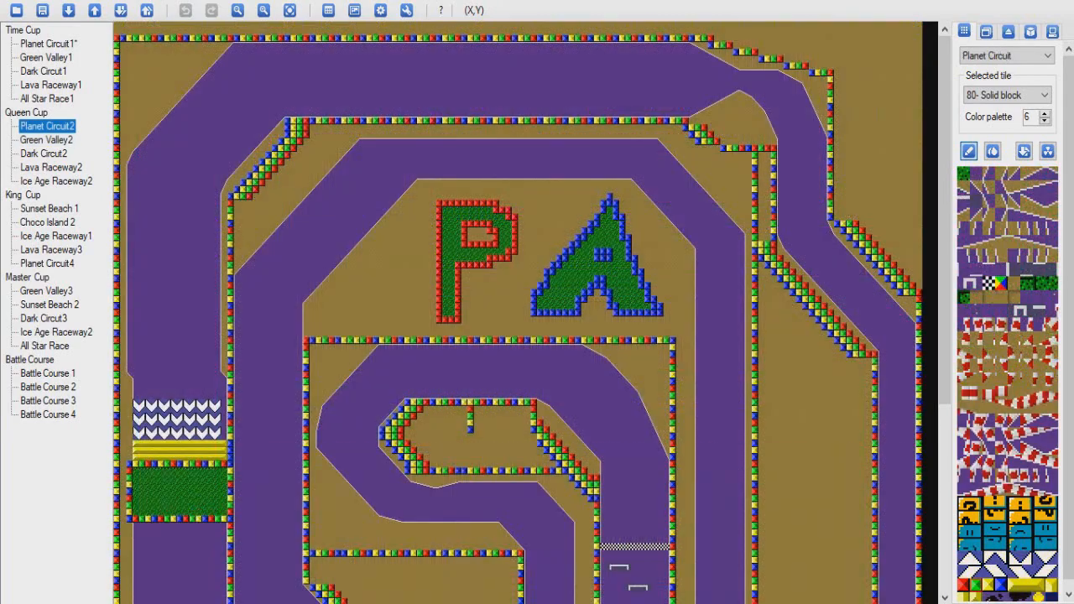
# Step: Return to the Planet Circuit1 track and save the ROM in romhacks as "Super Mario Kart Planetary edtion (prototype)"
pyautogui.click(48, 44)
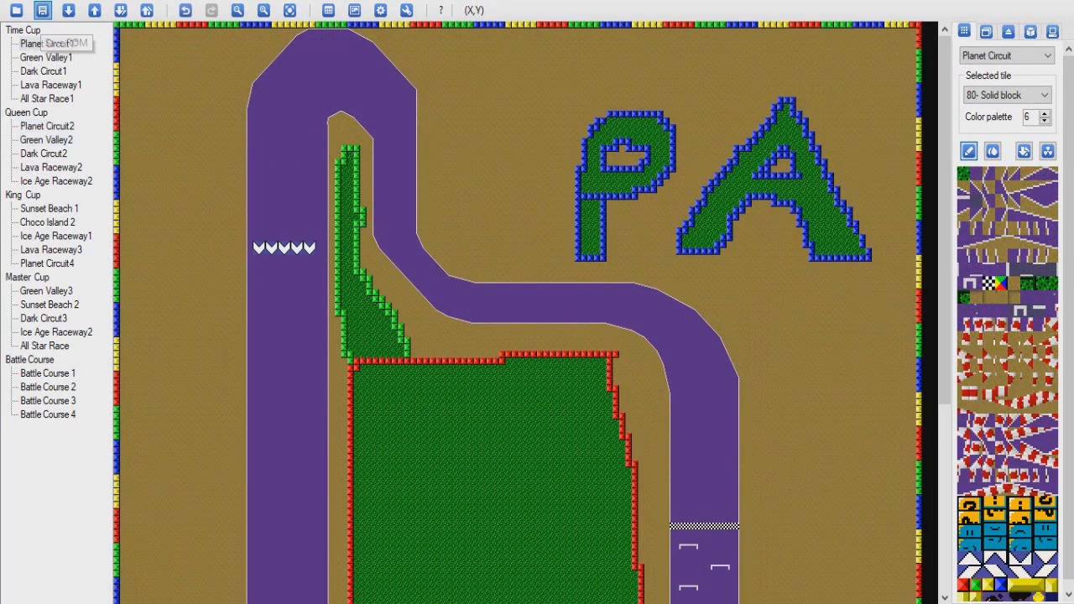
pyautogui.click(42, 10)
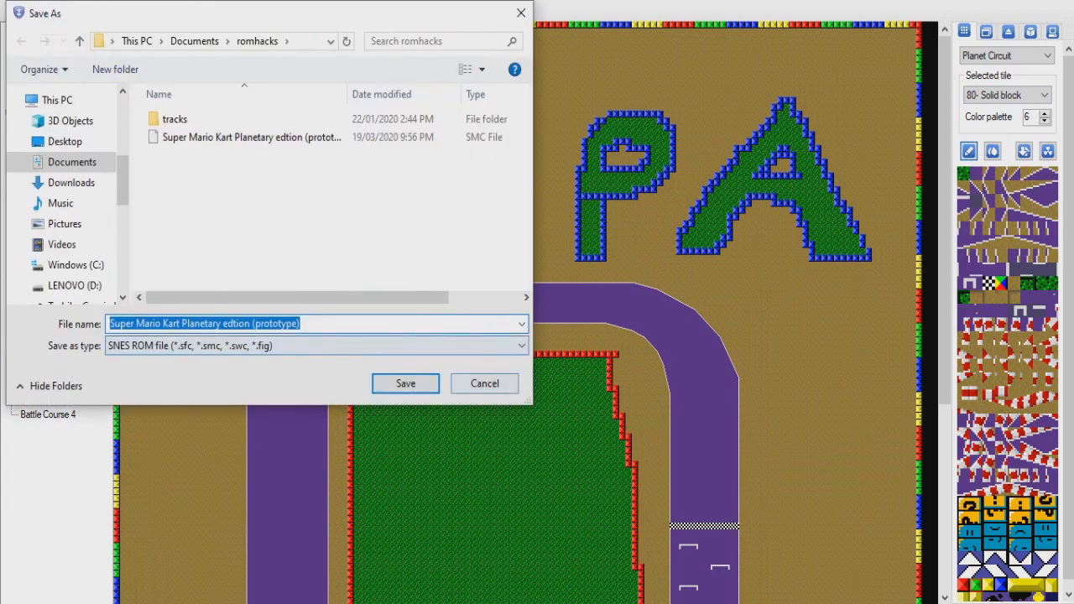
pyautogui.press('Return')
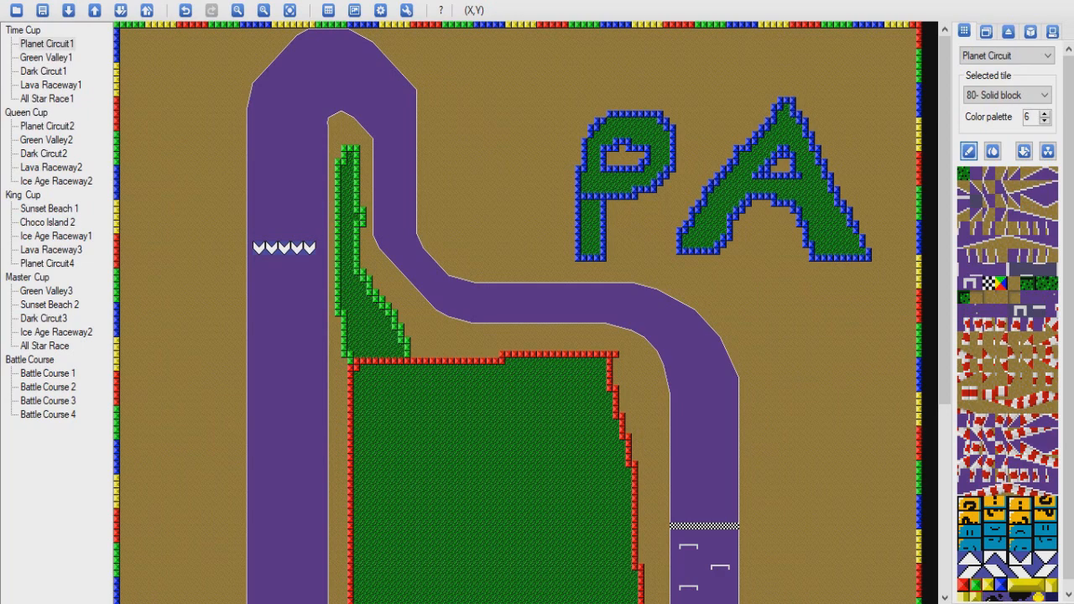
# Step: Open Queen Cup's Planet Circuit2 track and examine its layout, including the jump section, start line and lettering
pyautogui.click(47, 126)
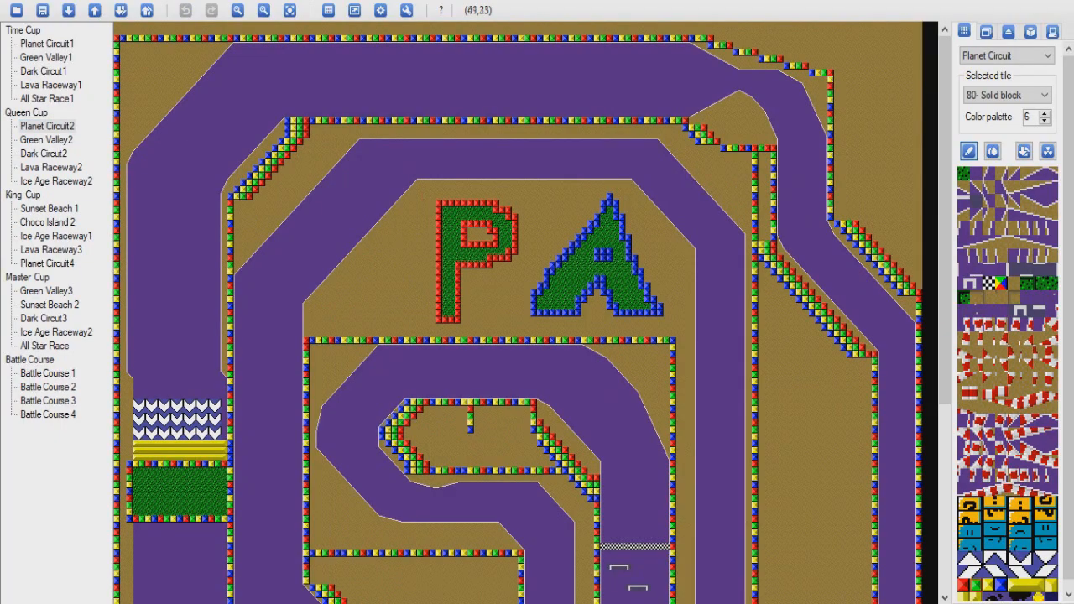
pyautogui.scroll(-3, 526, 268)
pyautogui.scroll(-9, 520, 286)
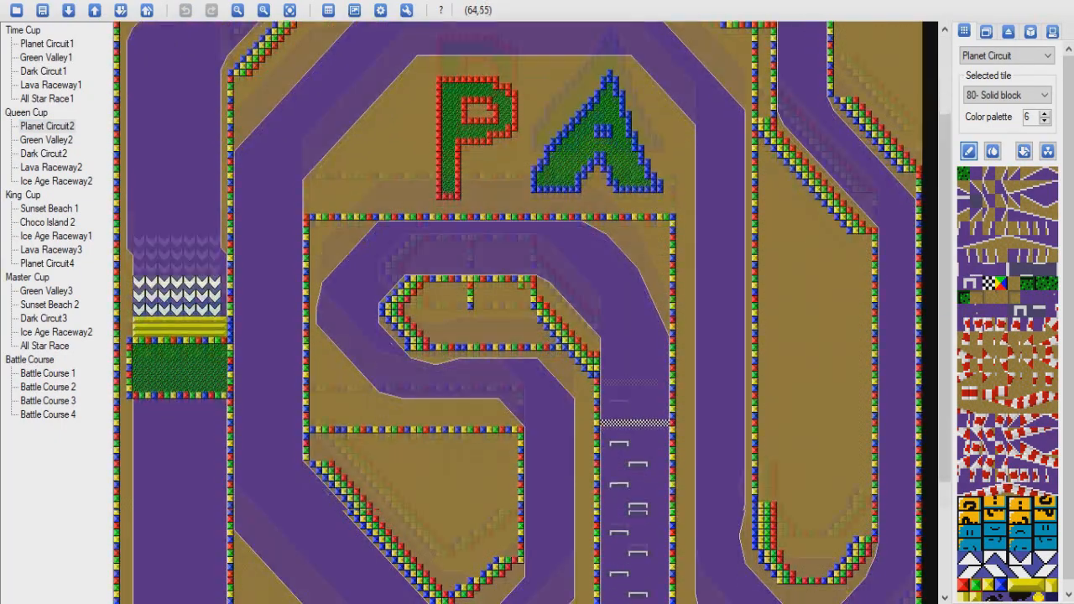
pyautogui.scroll(-4, 520, 285)
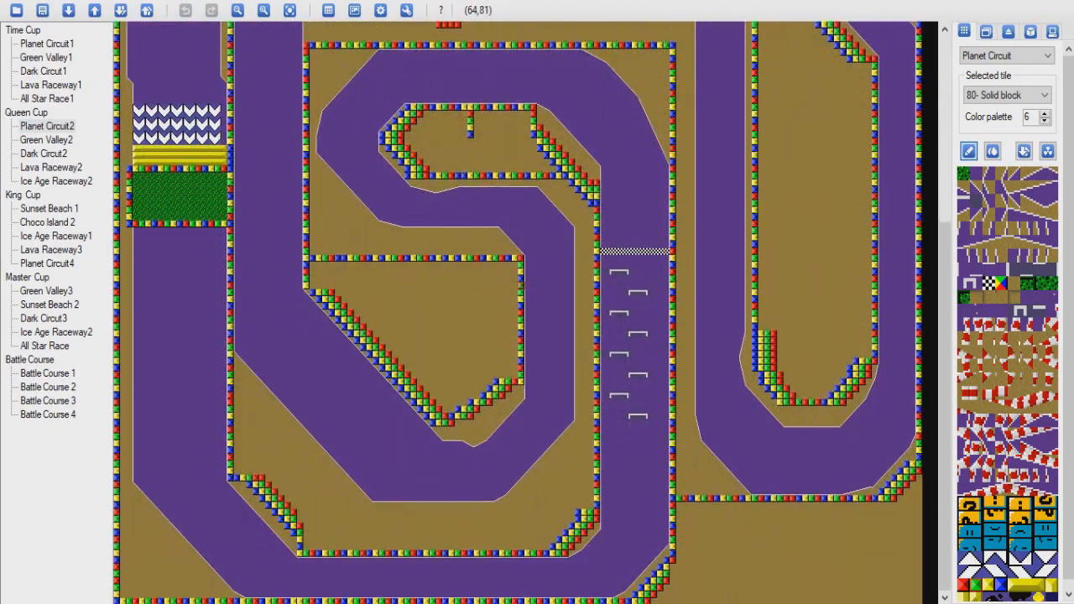
pyautogui.scroll(2, 520, 286)
pyautogui.scroll(-1, 520, 285)
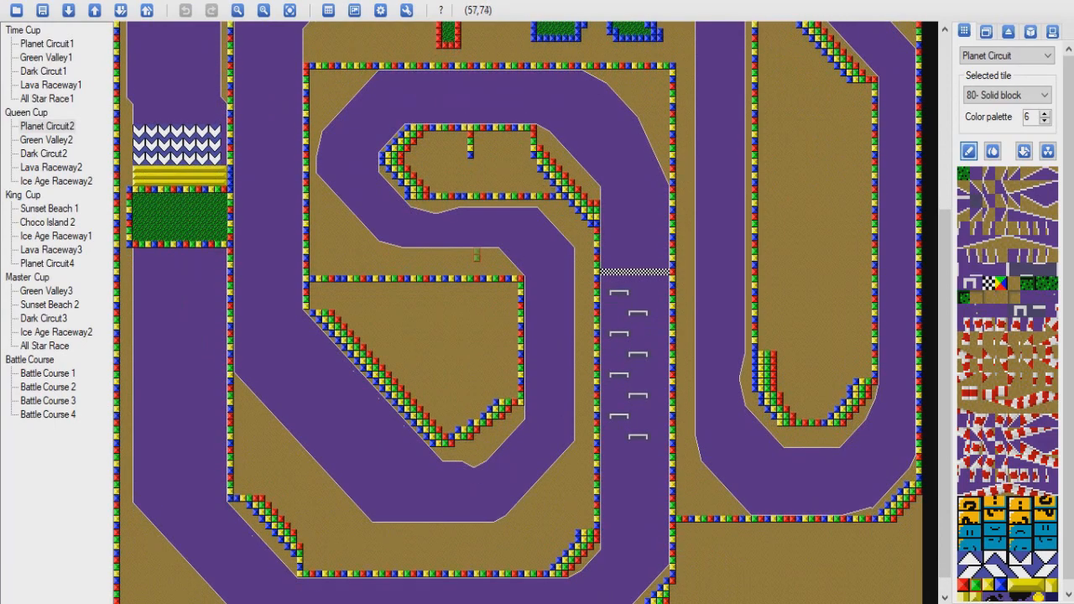
pyautogui.scroll(2, 475, 257)
pyautogui.scroll(2, 476, 257)
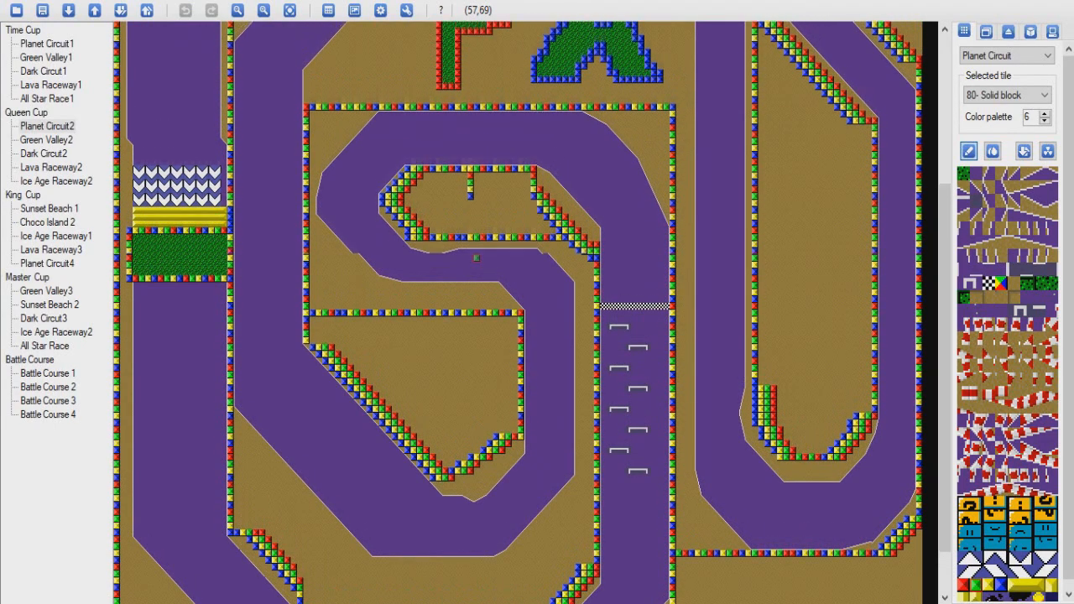
pyautogui.scroll(4, 476, 257)
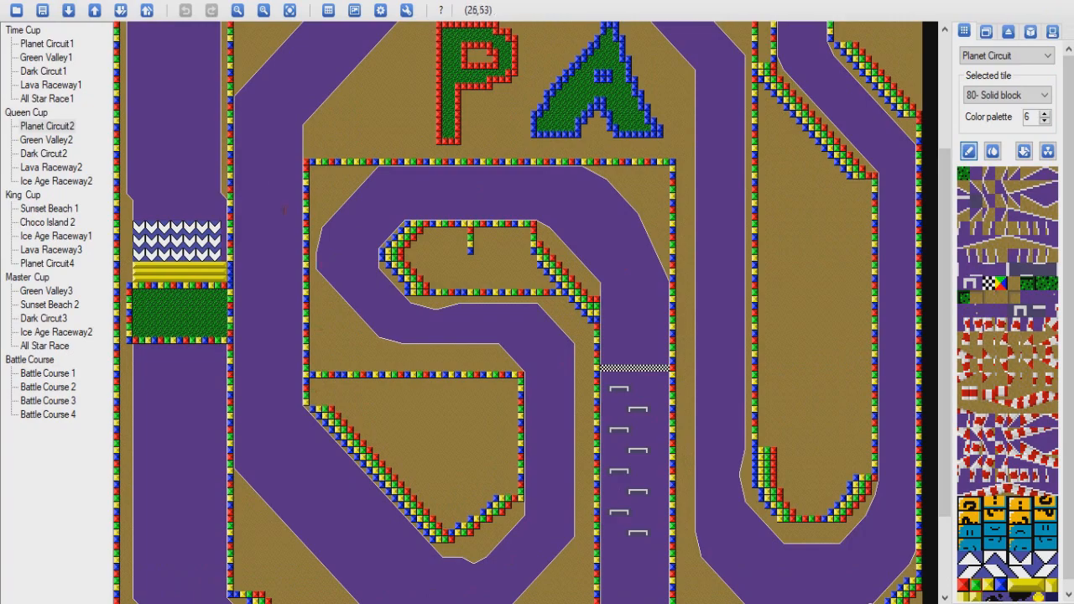
pyautogui.scroll(2, 294, 166)
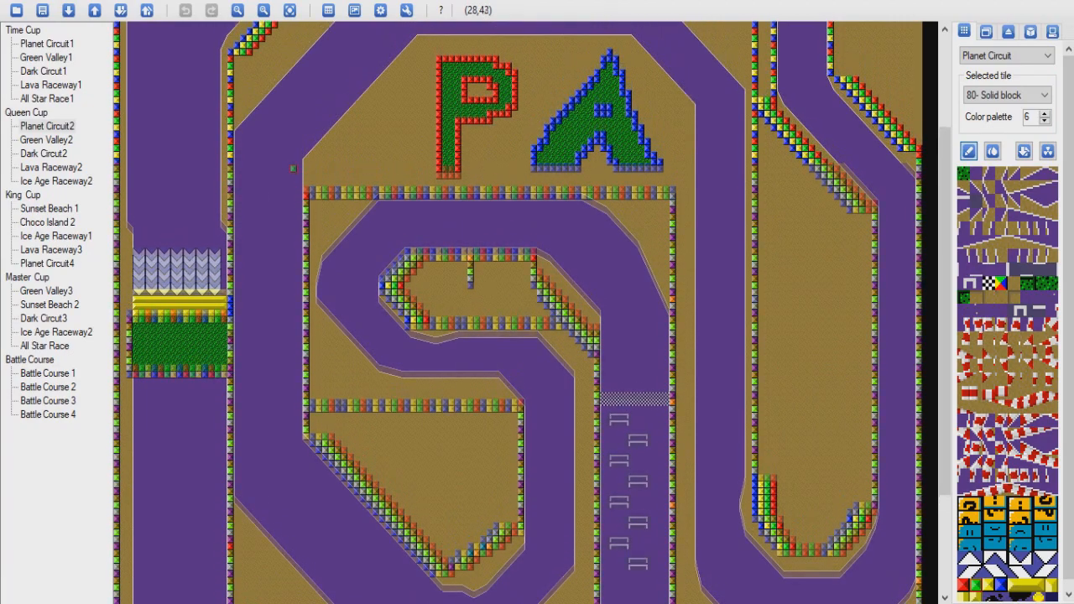
pyautogui.scroll(-2, 289, 185)
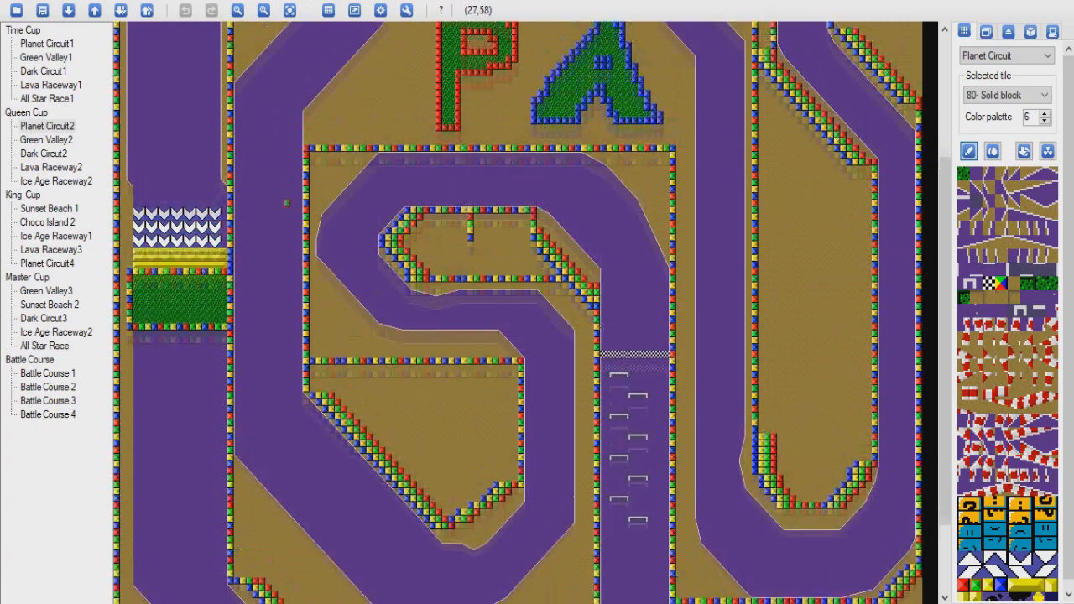
pyautogui.scroll(3, 286, 202)
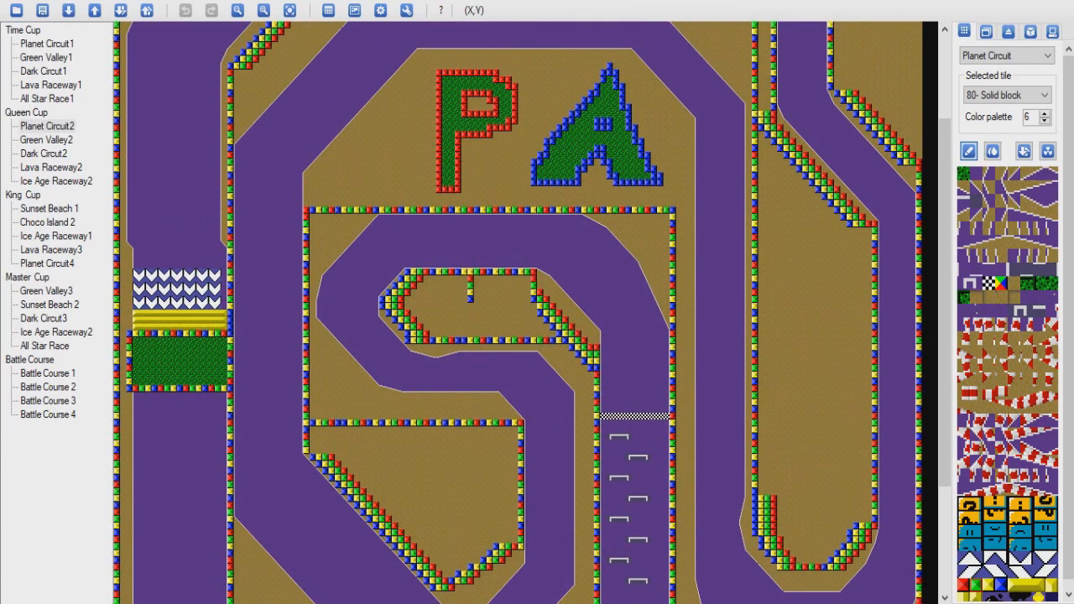
# Step: View the layouts of Queen Cup's Green Valley2 and Dark Circut2 tracks
pyautogui.click(47, 139)
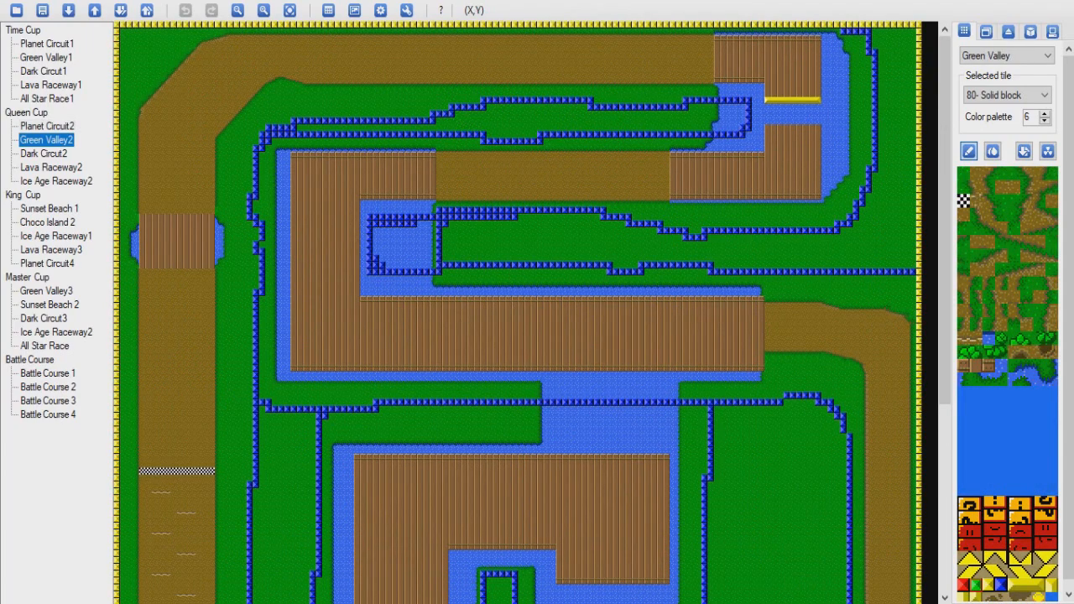
pyautogui.click(43, 153)
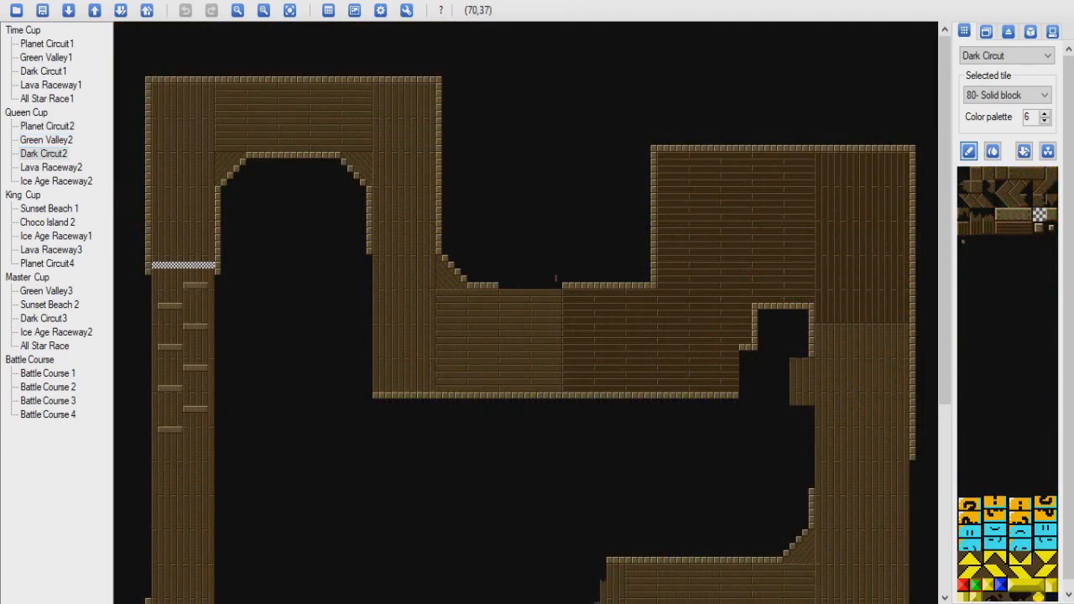
pyautogui.scroll(-2, 553, 299)
pyautogui.scroll(-1, 553, 299)
# Step: Open Queen Cup's Lava Raceway2 track and check the extent of its map
pyautogui.click(51, 167)
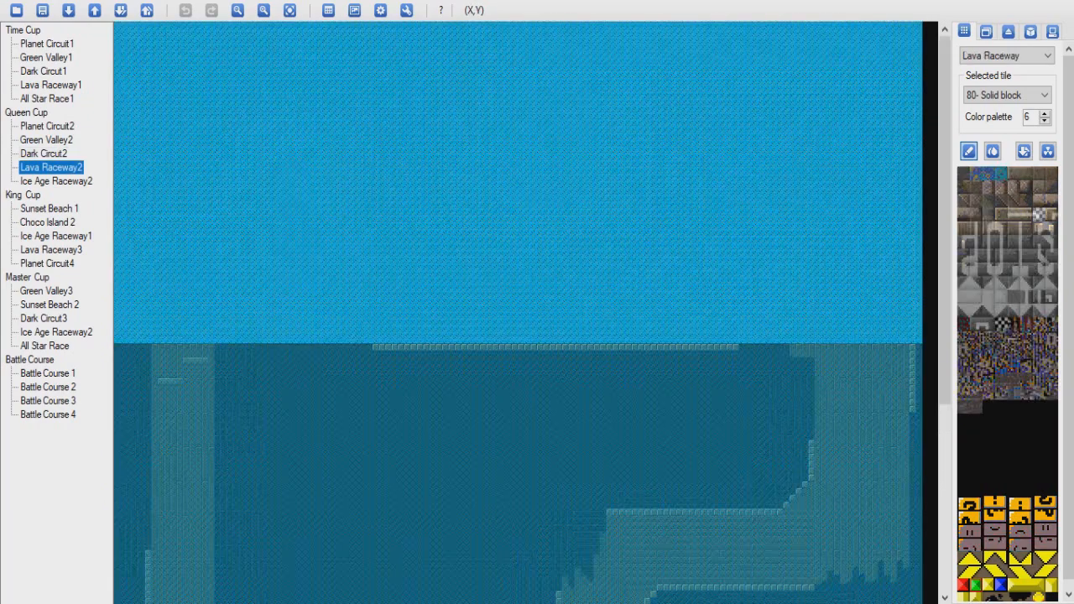
pyautogui.scroll(-3, 642, 293)
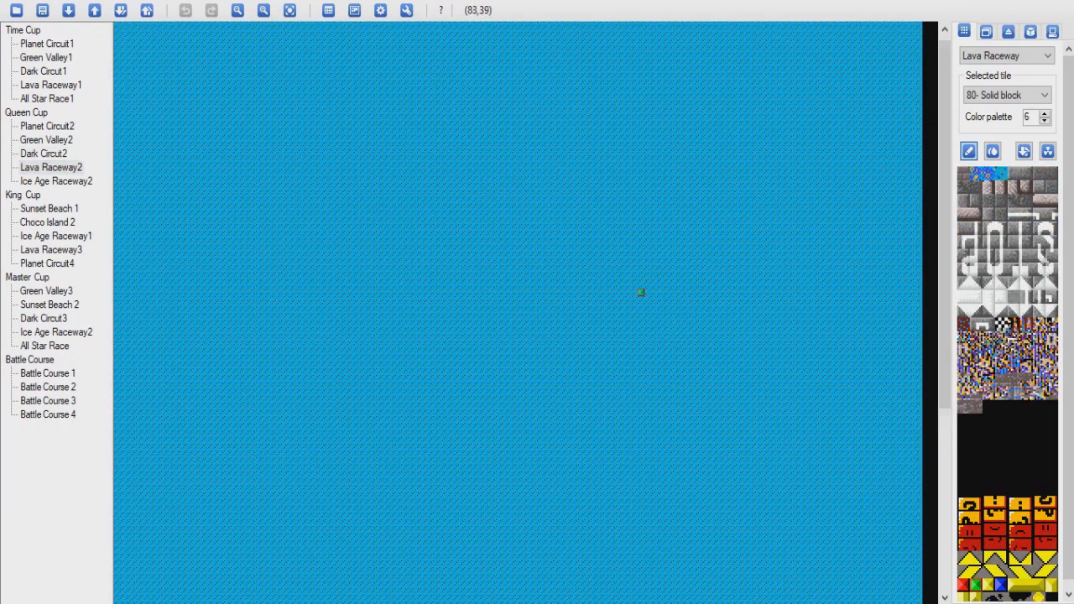
pyautogui.keyDown('ctrl'); pyautogui.scroll(-1, 641, 319); pyautogui.keyUp('ctrl')
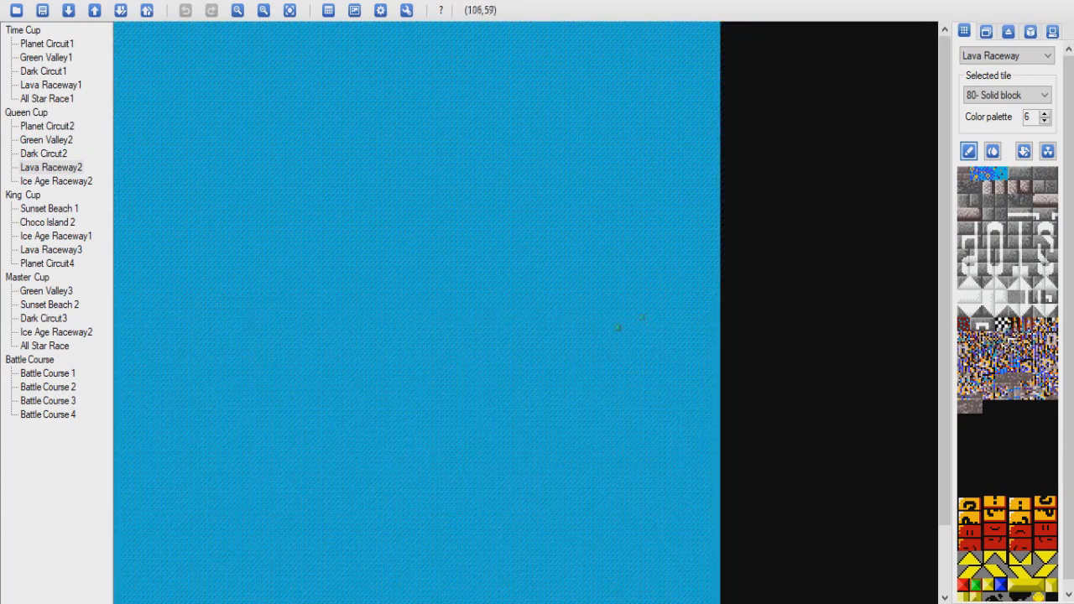
pyautogui.scroll(3, 613, 327)
pyautogui.scroll(-5, 613, 327)
pyautogui.scroll(-2, 613, 327)
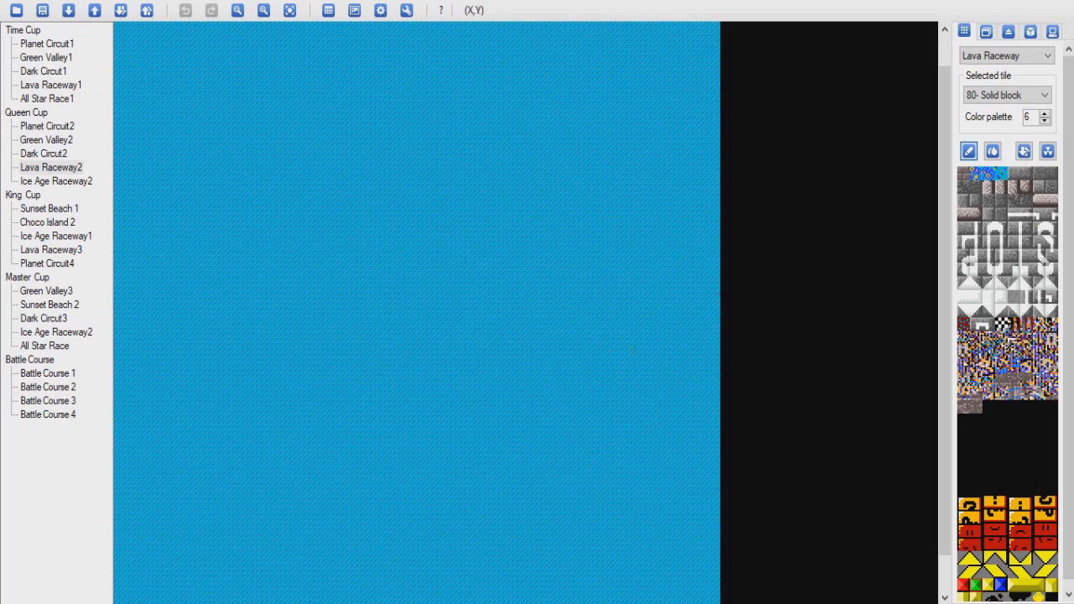
# Step: Try the Dark Circut, Planet Circuit, Green Valley, Choco Island and Ice Age Raceway themes on the Lava Raceway2 track
pyautogui.click(1006, 55)
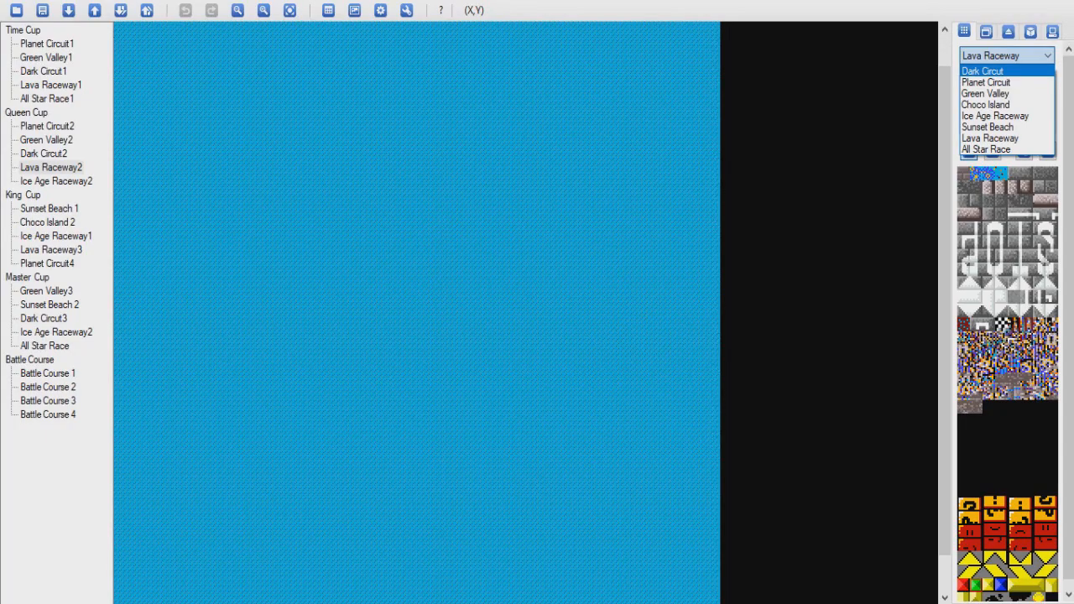
pyautogui.click(1006, 70)
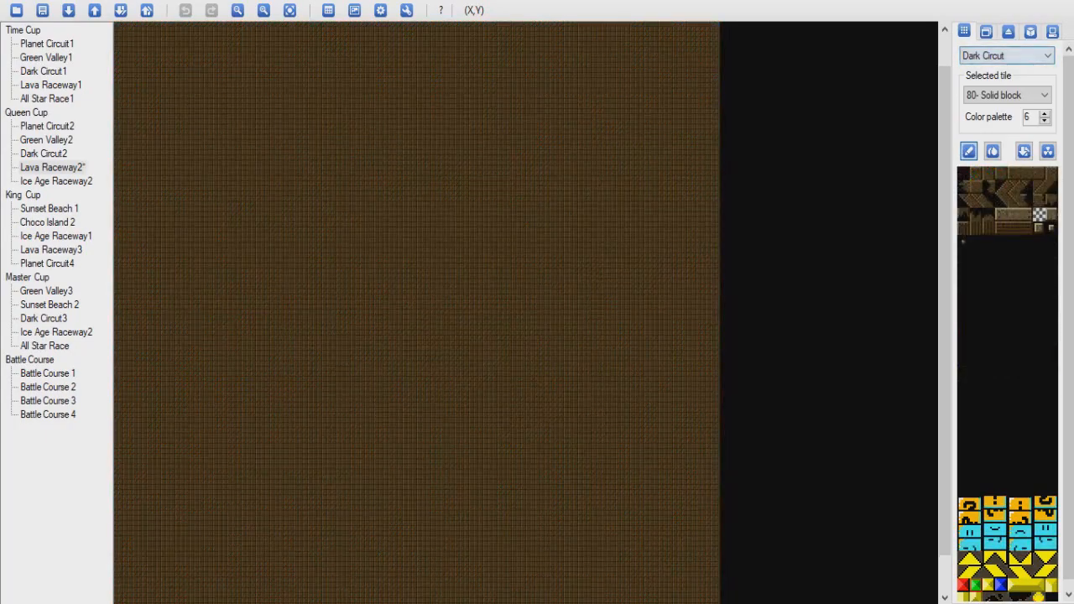
pyautogui.click(1006, 56)
pyautogui.click(985, 82)
pyautogui.click(1006, 55)
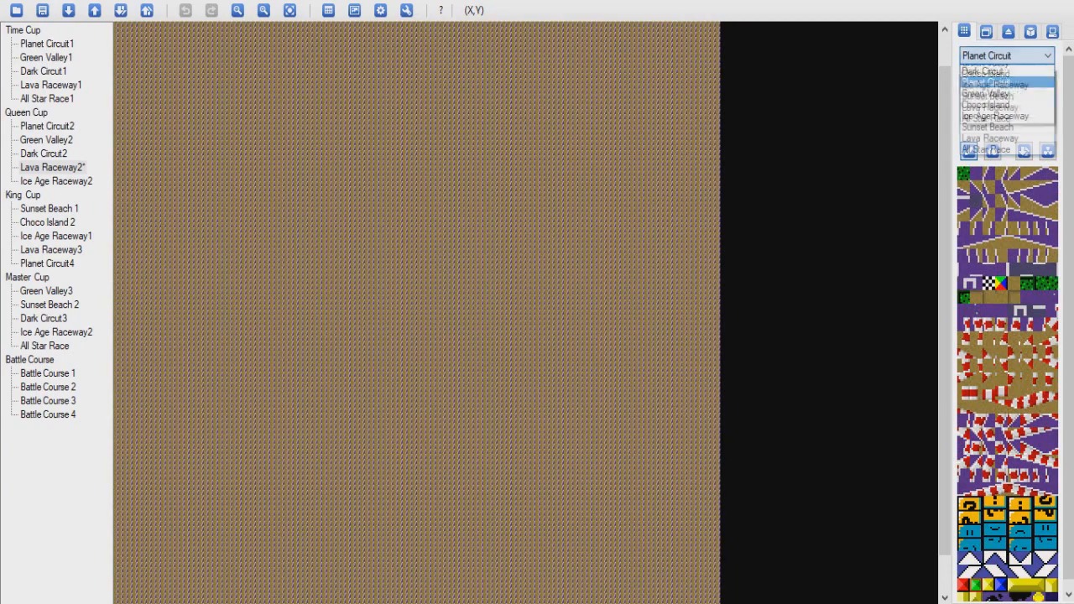
pyautogui.click(985, 93)
pyautogui.click(1006, 55)
pyautogui.click(985, 104)
pyautogui.click(1005, 55)
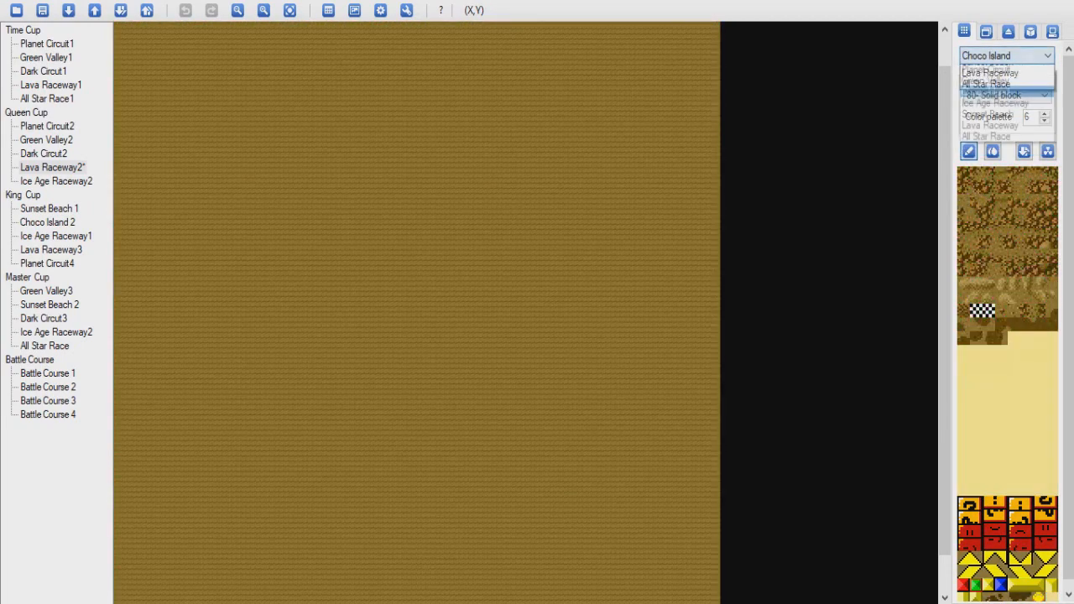
pyautogui.click(994, 115)
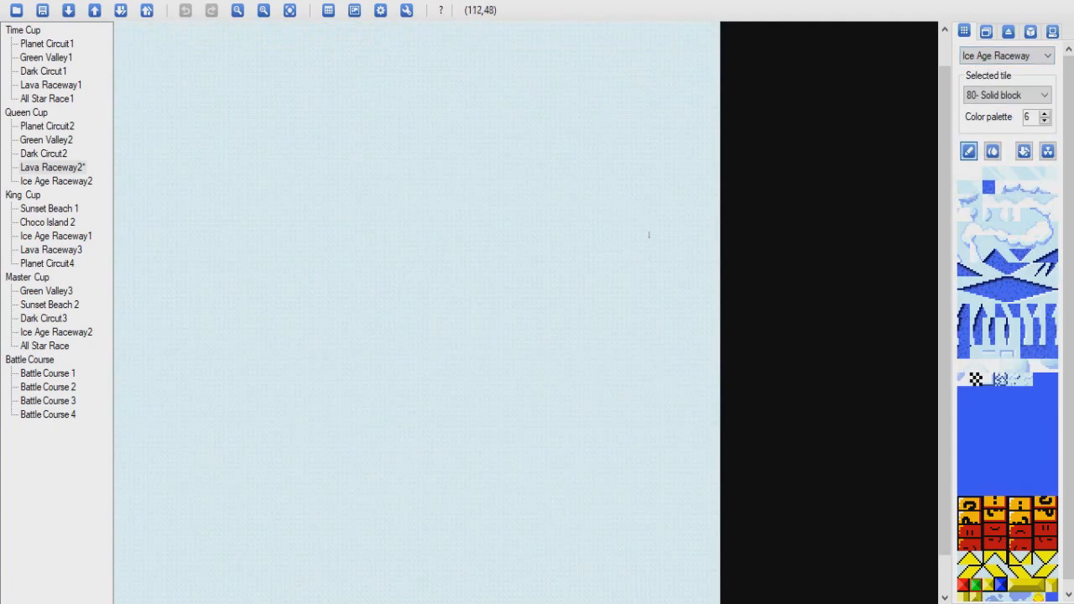
# Step: Try the Sunset Beach and All Star Race themes on Lava Raceway2 and restore the Lava Raceway theme
pyautogui.click(1005, 56)
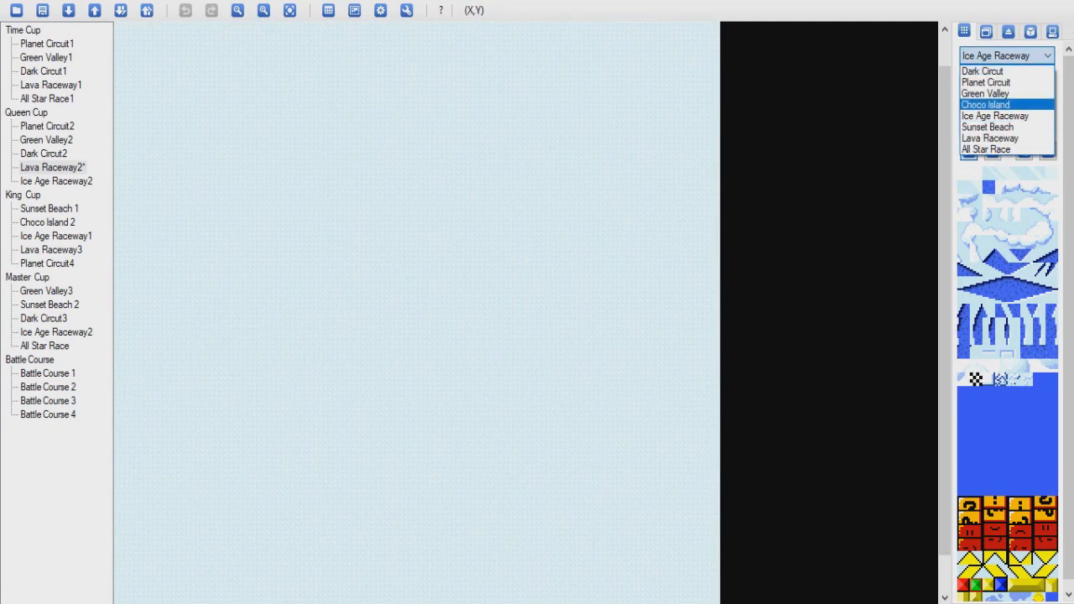
pyautogui.click(985, 125)
pyautogui.click(1006, 55)
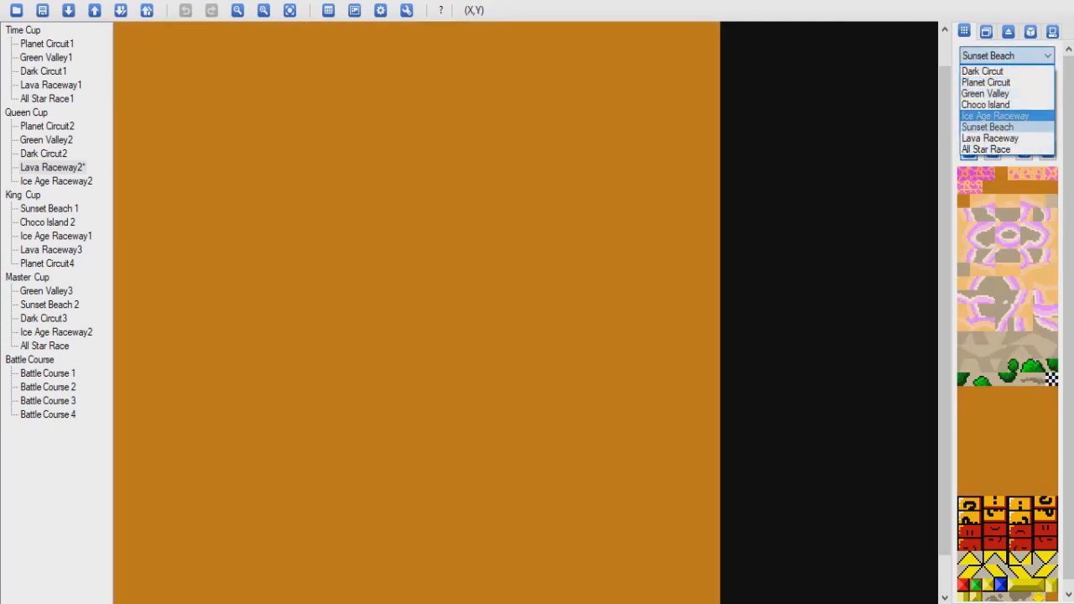
pyautogui.click(985, 148)
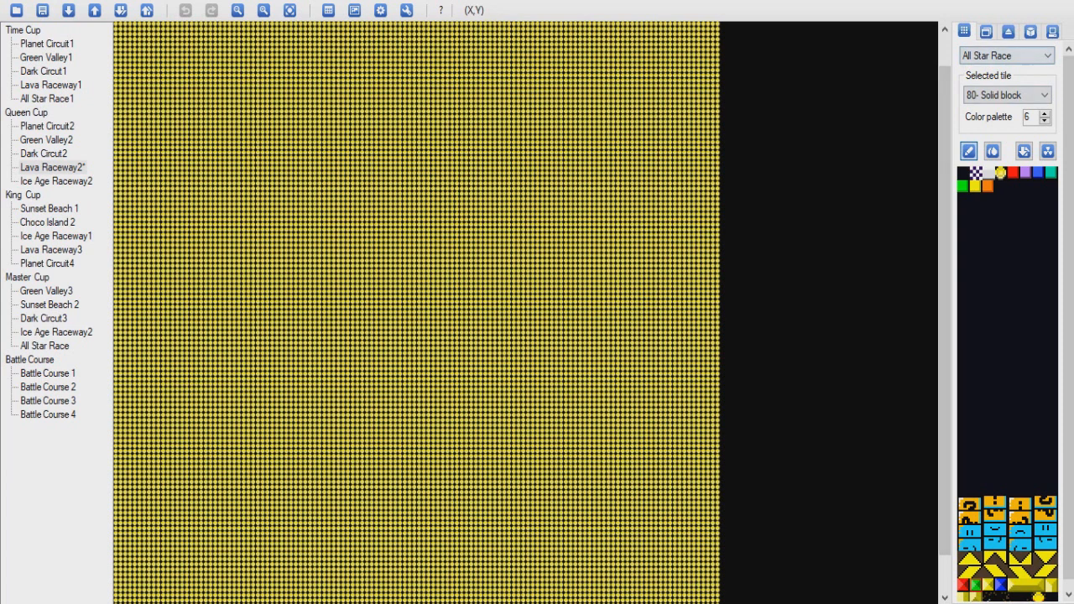
pyautogui.click(1005, 56)
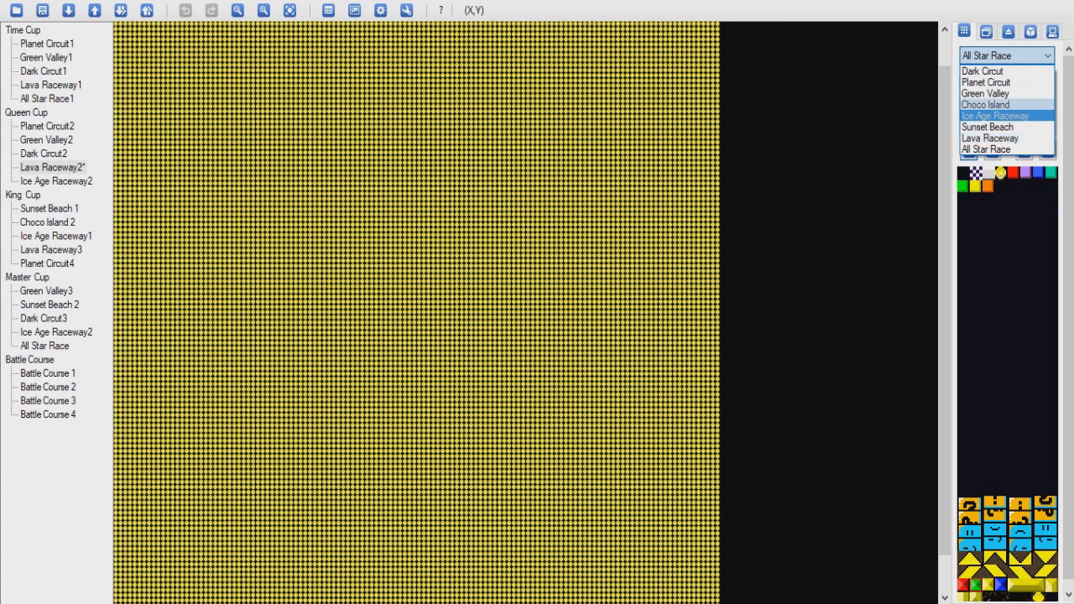
pyautogui.click(990, 137)
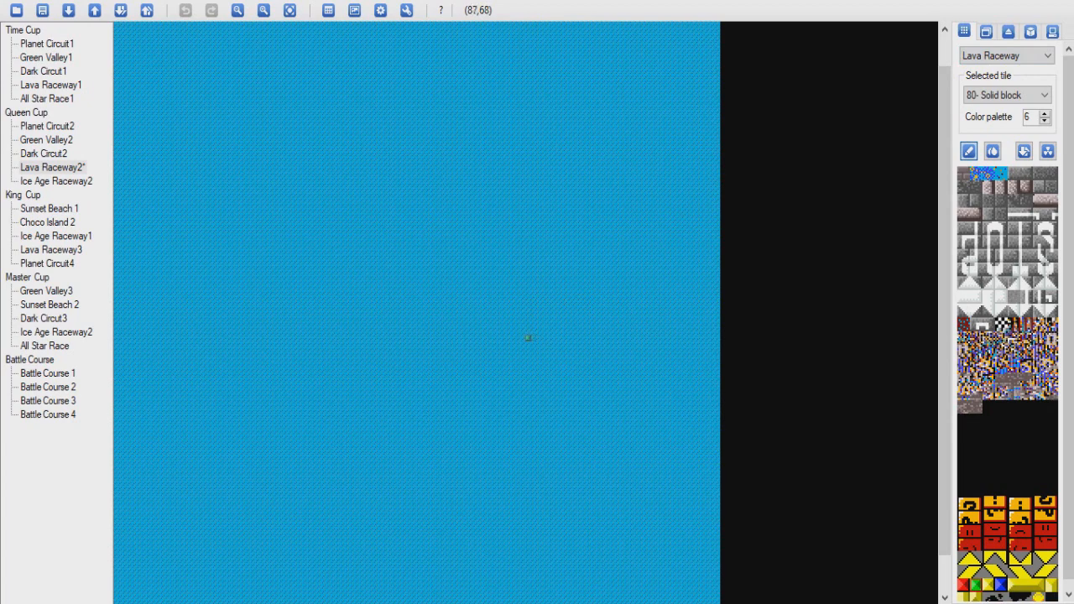
# Step: Paint a horizontal strip of the 44- Brick road tile, about 10 tiles long, on Lava Raceway2 starting at tile (73,74)
pyautogui.click(963, 173)
pyautogui.scroll(1, 576, 370)
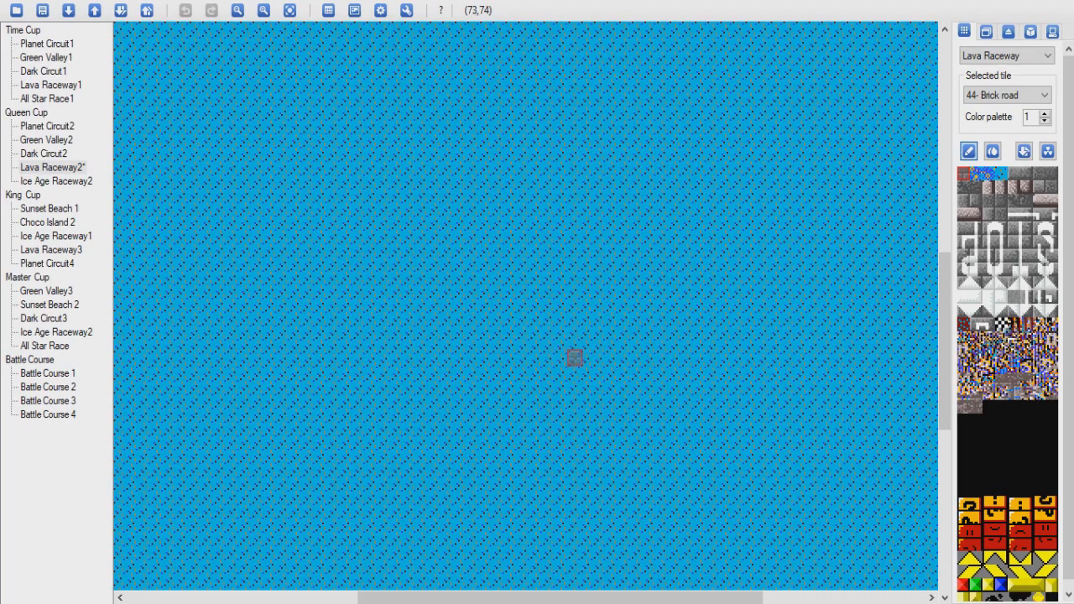
pyautogui.click(573, 359)
pyautogui.click(601, 358)
pyautogui.click(613, 358)
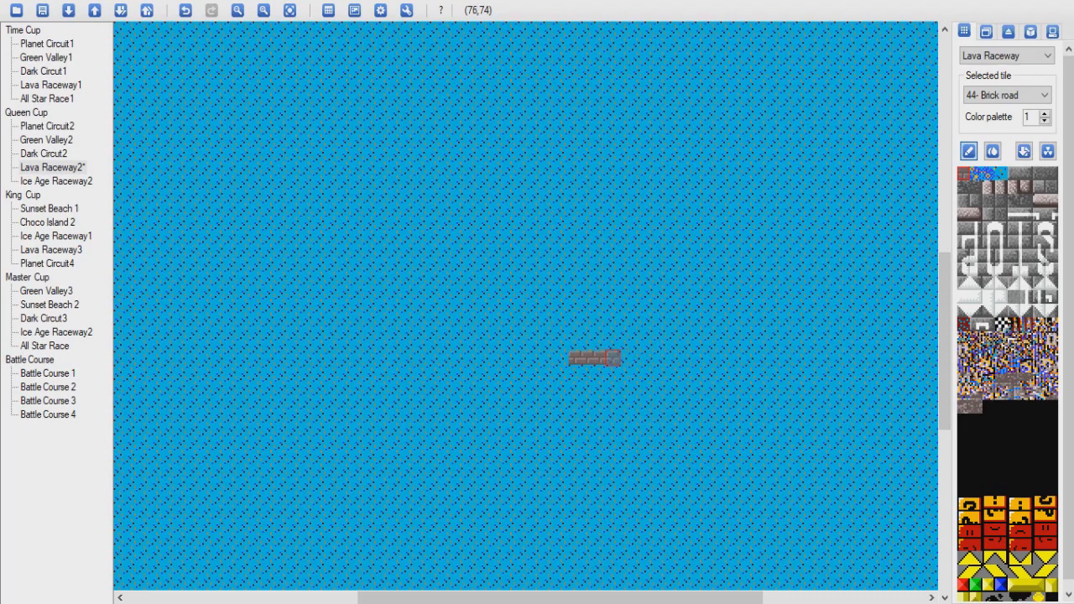
pyautogui.click(639, 358)
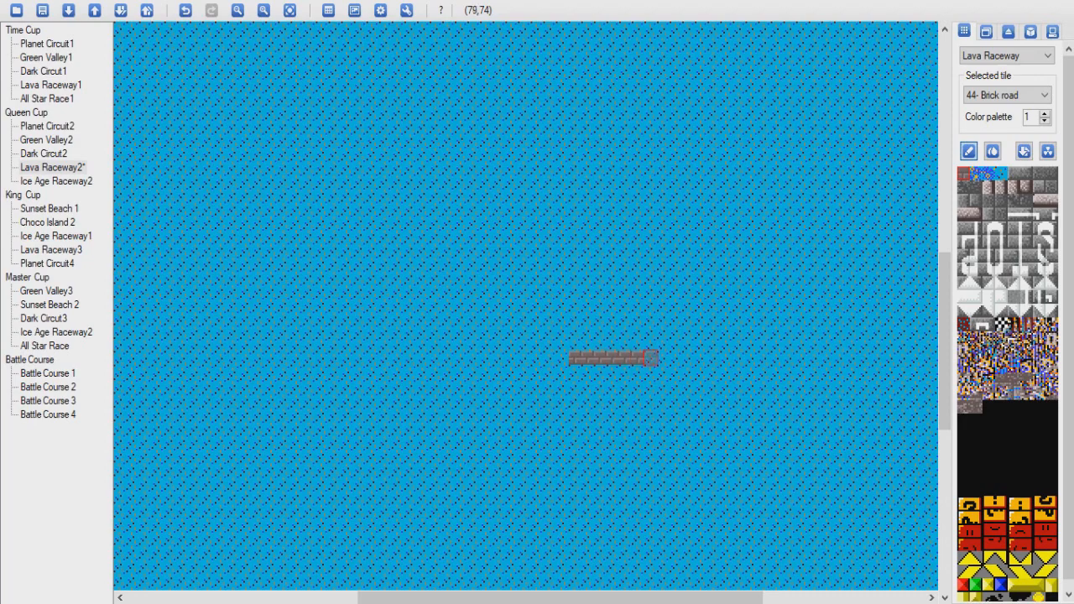
pyautogui.click(652, 358)
pyautogui.click(664, 358)
pyautogui.click(677, 358)
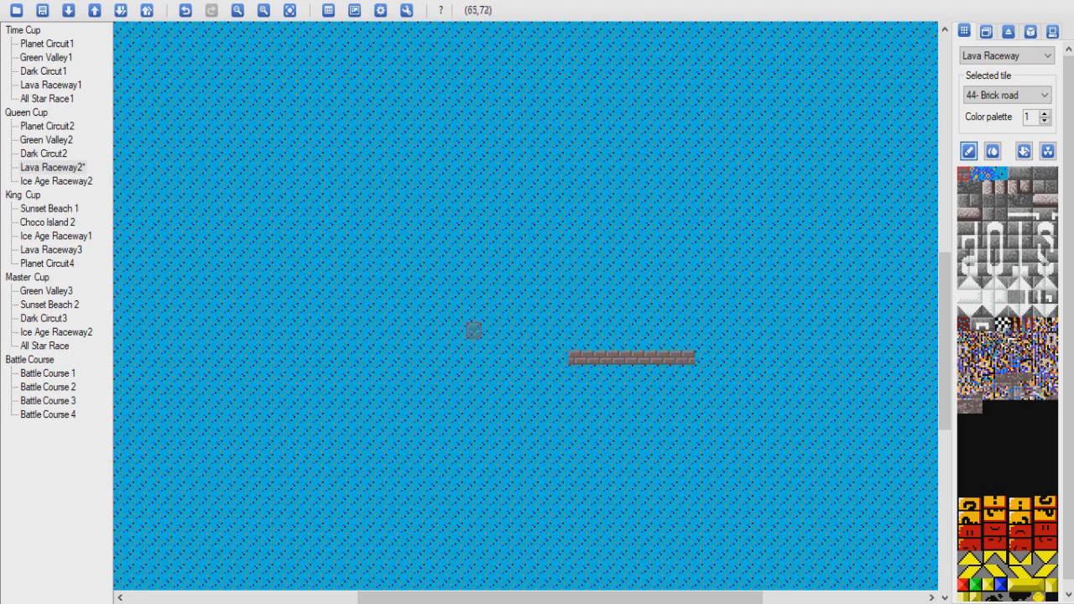
pyautogui.click(689, 358)
# Step: Paint a second brick road row of the same length directly above the existing strip
pyautogui.scroll(-2, 574, 343)
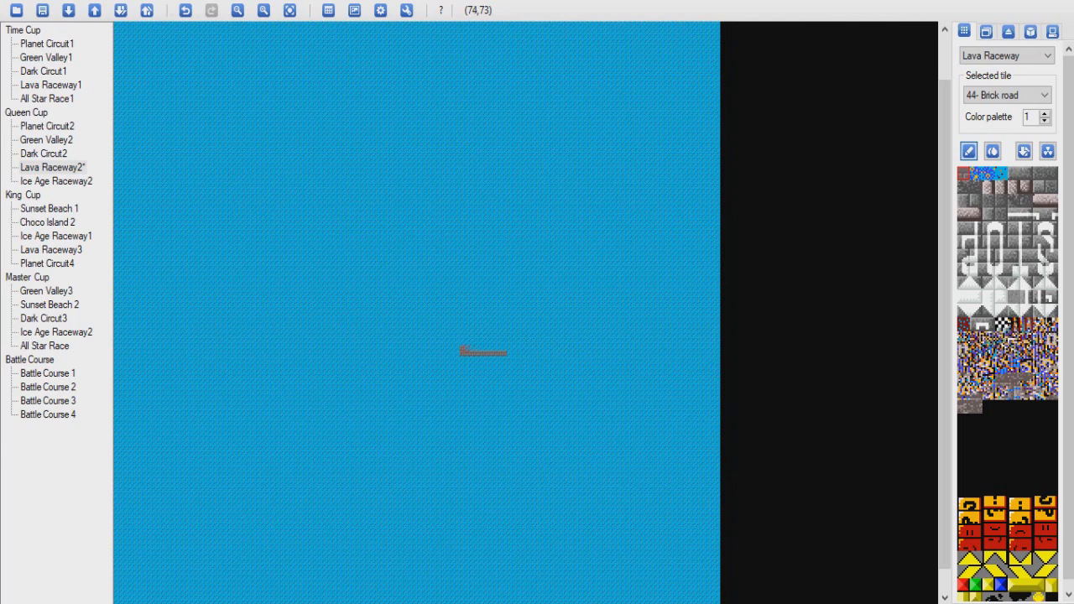
pyautogui.moveTo(471, 348); pyautogui.dragTo(503, 348)
pyautogui.scroll(1, 472, 347)
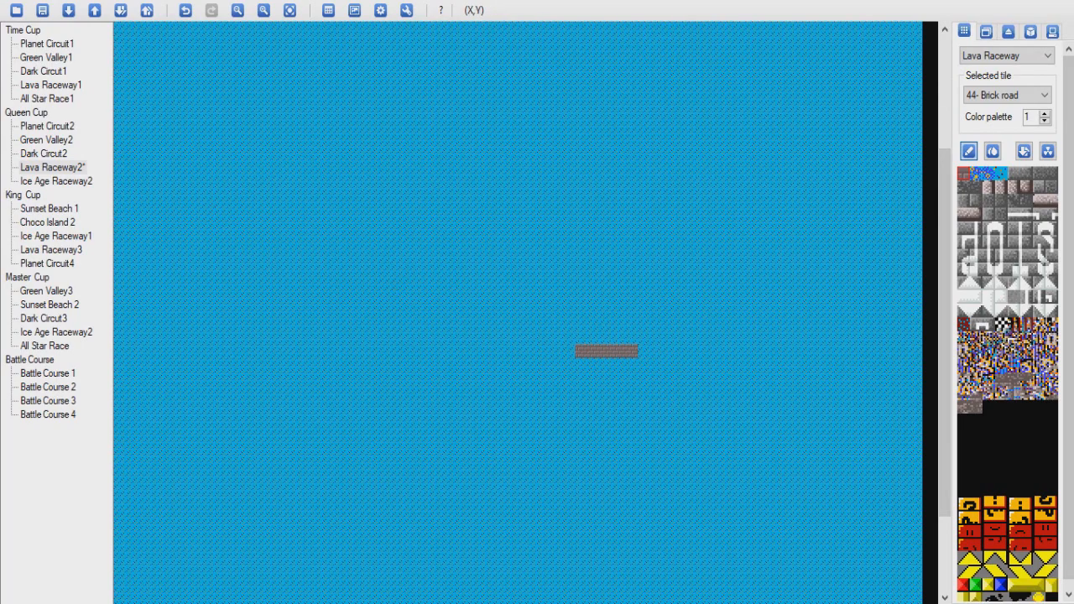
# Step: View Queen Cup's Planet Circuit2 track as a layout reference
pyautogui.click(47, 125)
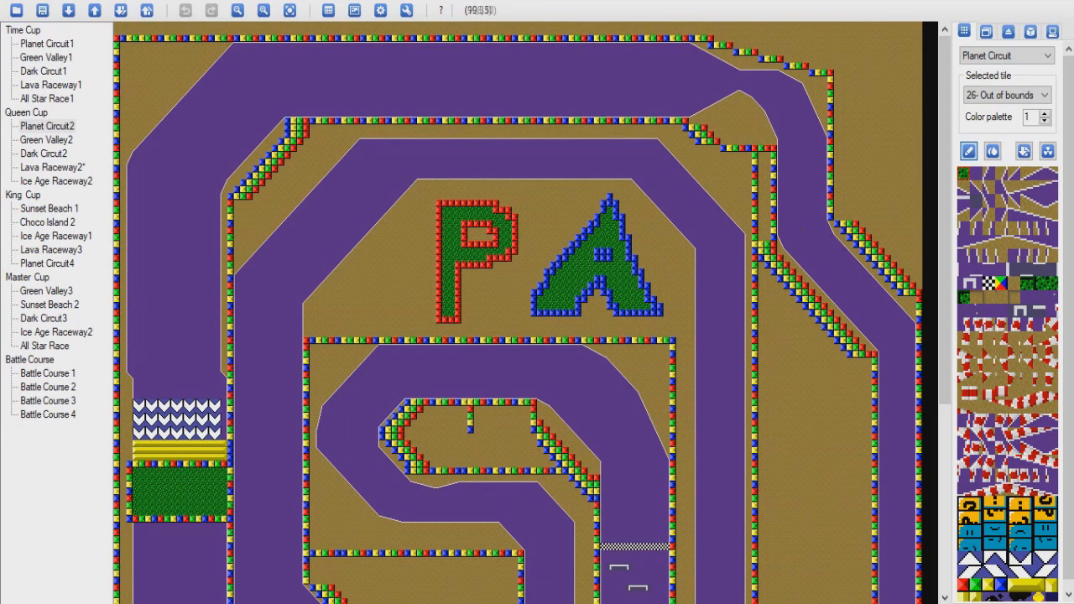
pyautogui.click(741, 182)
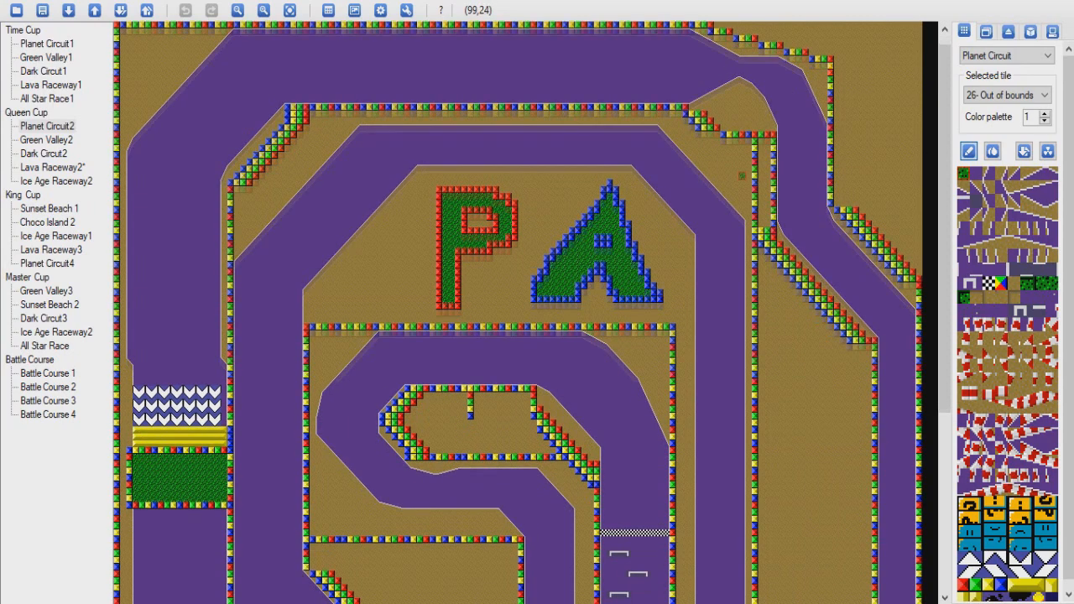
pyautogui.scroll(-3, 742, 175)
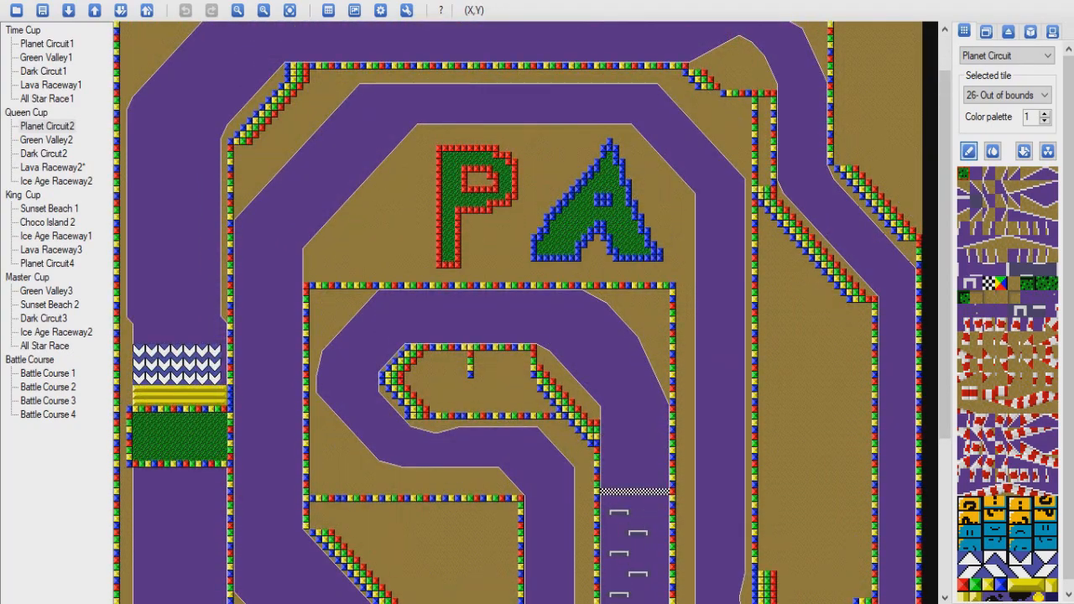
# Step: Return to Queen Cup's Lava Raceway2 and copy the two-row brick strip as the painting brush
pyautogui.click(52, 167)
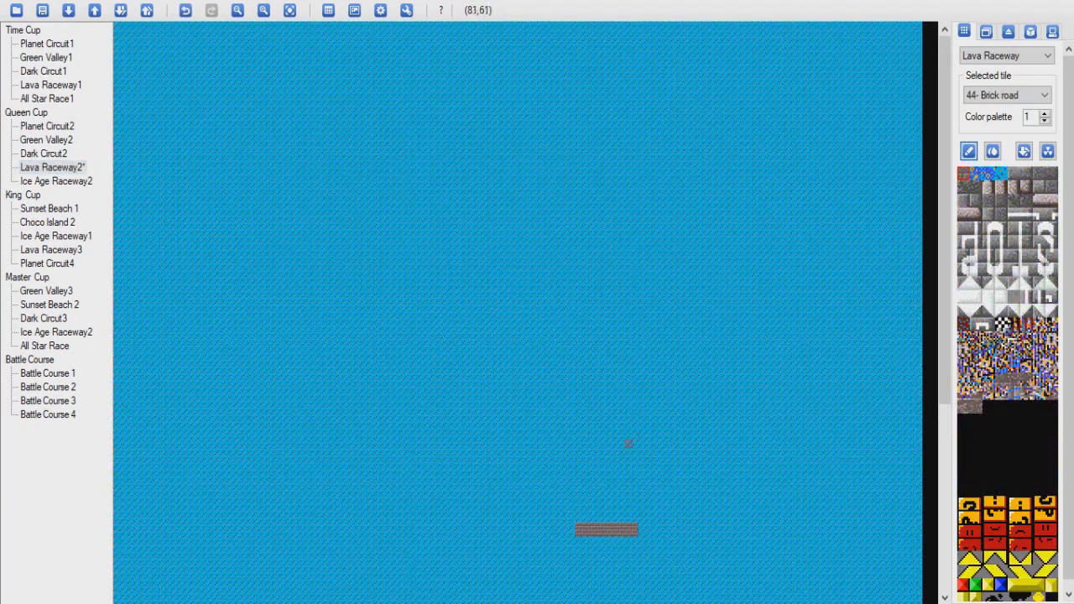
pyautogui.scroll(-2, 609, 383)
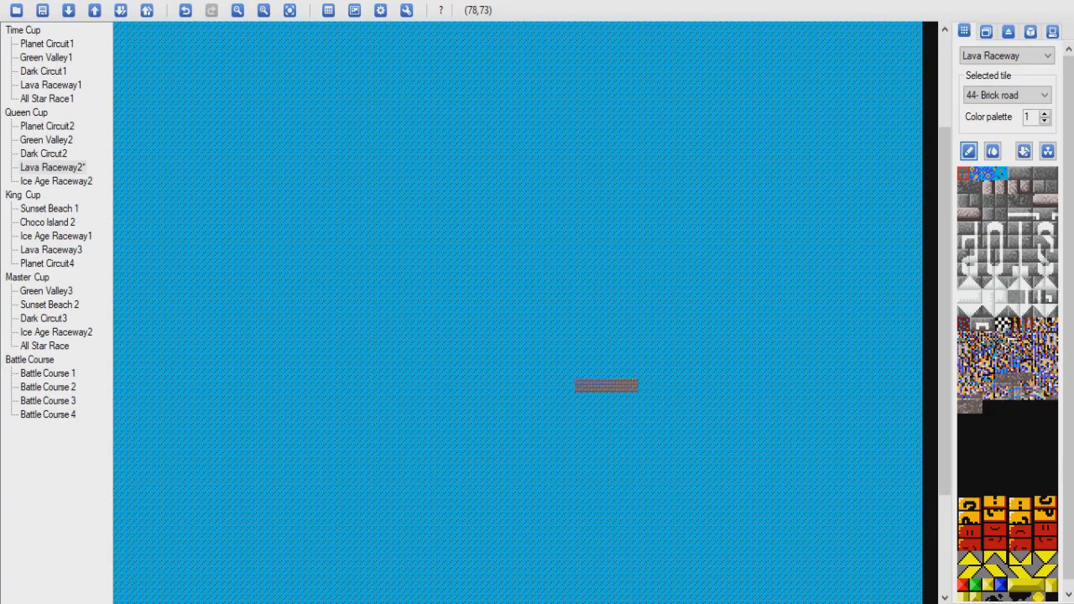
pyautogui.click(605, 386)
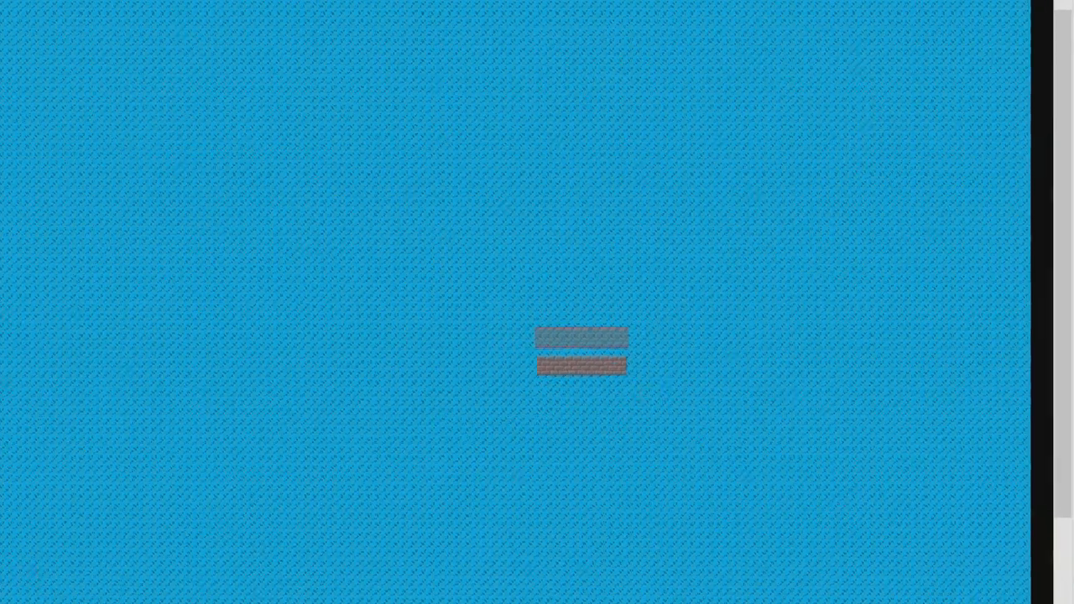
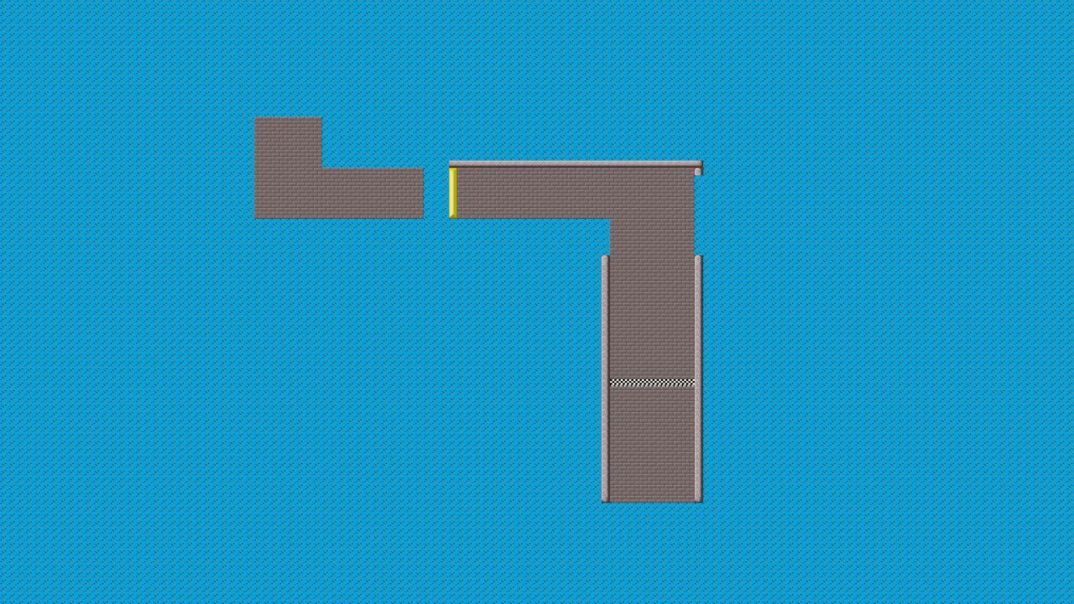
# Step: Close the gaps in both side walls above the start straight and wall the lower edge of the road leading to the yellow jump bar
pyautogui.moveTo(699, 180); pyautogui.dragTo(699, 252)
pyautogui.moveTo(605, 260); pyautogui.dragTo(605, 220)
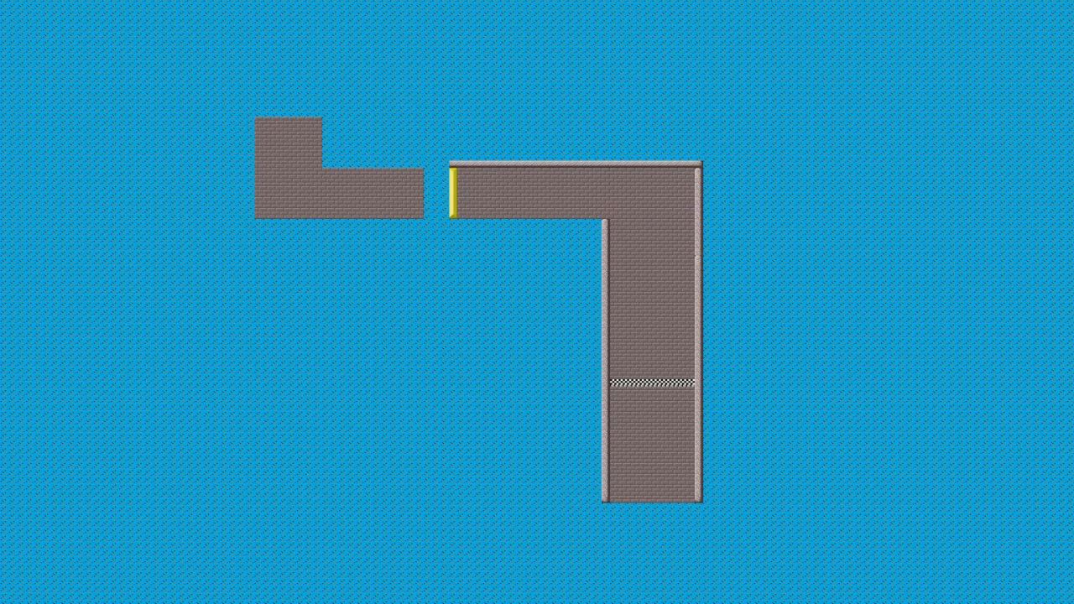
pyautogui.moveTo(588, 222); pyautogui.dragTo(453, 223)
# Step: Copy a block of brick road and use it to extend the road beyond the jump upward and then to the left
pyautogui.moveTo(495, 215); pyautogui.dragTo(503, 215, button='right')
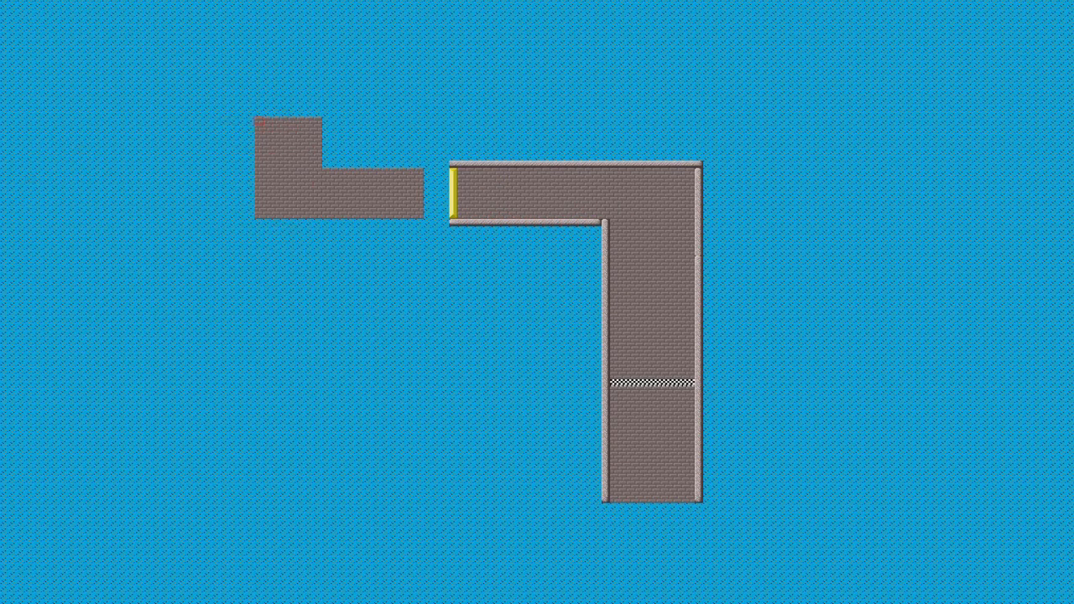
pyautogui.click(288, 96)
pyautogui.click(287, 52)
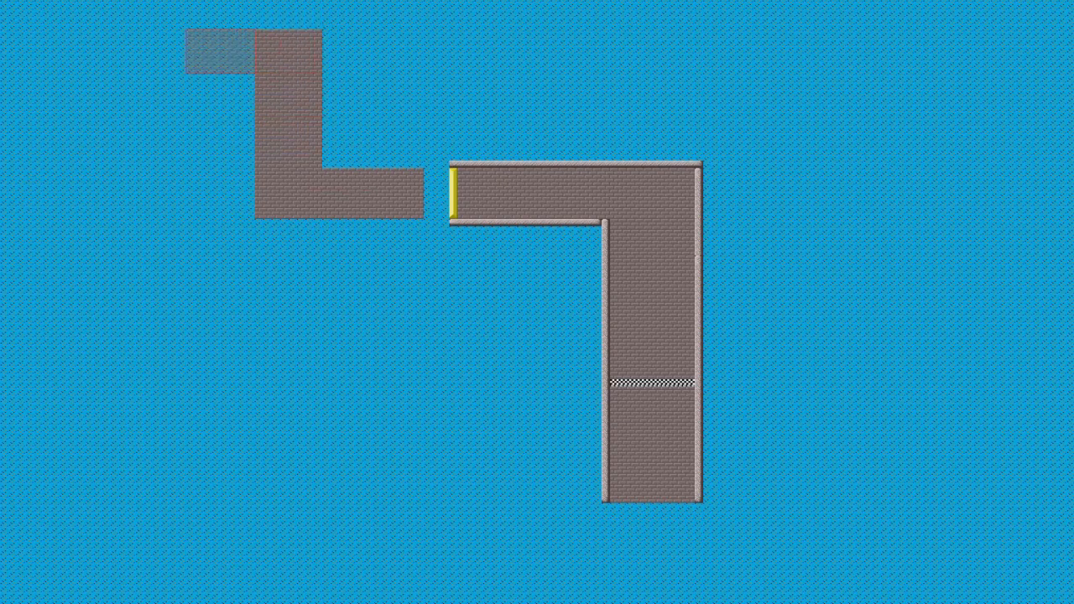
pyautogui.click(221, 52)
pyautogui.click(153, 52)
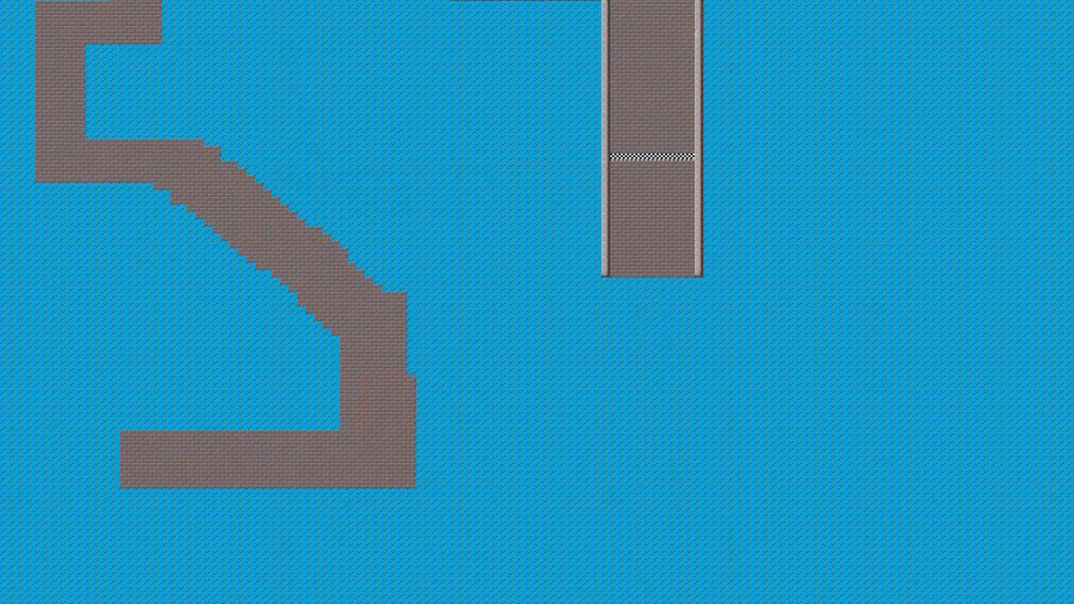
# Step: Continue the brick road along the bottom of the map, around a loop on the right, and up into the start straight
pyautogui.moveTo(390, 399)
pyautogui.mouseDown()
pyautogui.moveTo(398, 328)
pyautogui.moveTo(389, 424)
pyautogui.mouseUp()
pyautogui.hotkey('ctrl', 'z')
pyautogui.moveTo(152, 460)
pyautogui.mouseDown()
pyautogui.moveTo(152, 545)
pyautogui.moveTo(376, 551)
pyautogui.mouseUp()
pyautogui.hotkey('ctrl', 'z')
pyautogui.moveTo(153, 509)
pyautogui.mouseDown()
pyautogui.moveTo(153, 529)
pyautogui.moveTo(248, 539)
pyautogui.moveTo(495, 545)
pyautogui.moveTo(671, 532)
pyautogui.moveTo(801, 549)
pyautogui.moveTo(1002, 553)
pyautogui.moveTo(1015, 403)
pyautogui.moveTo(973, 329)
pyautogui.moveTo(858, 385)
pyautogui.moveTo(832, 434)
pyautogui.moveTo(678, 433)
pyautogui.moveTo(662, 401)
pyautogui.moveTo(661, 317)
pyautogui.moveTo(650, 309)
pyautogui.moveTo(635, 424)
pyautogui.moveTo(761, 443)
pyautogui.moveTo(678, 415)
pyautogui.mouseUp()
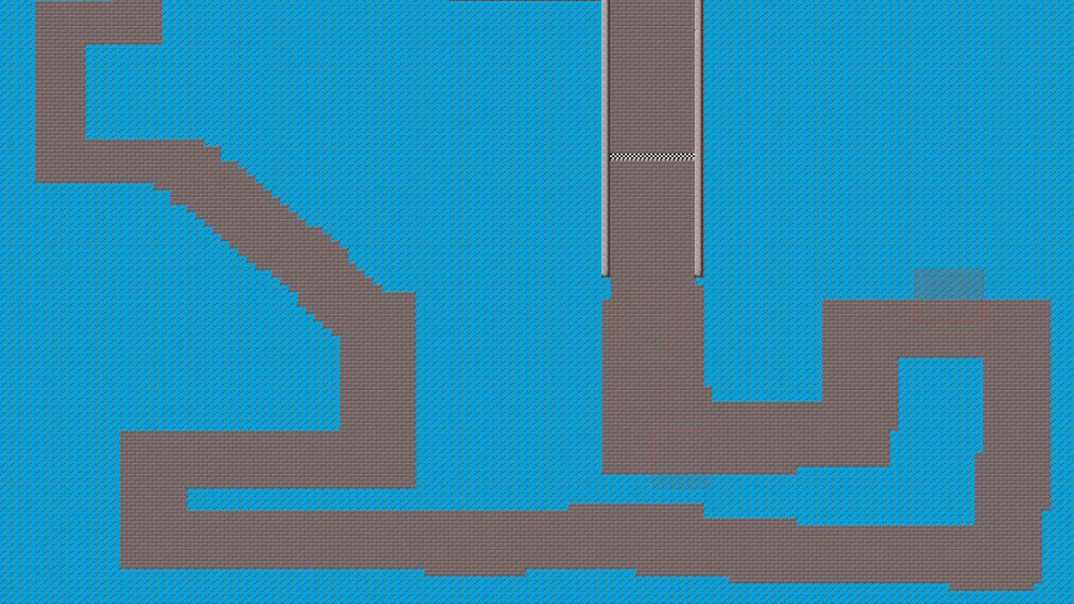
pyautogui.press('w')
pyautogui.press('s')
pyautogui.moveTo(765, 447)
pyautogui.mouseDown()
pyautogui.moveTo(696, 447)
pyautogui.moveTo(639, 335)
pyautogui.mouseUp()
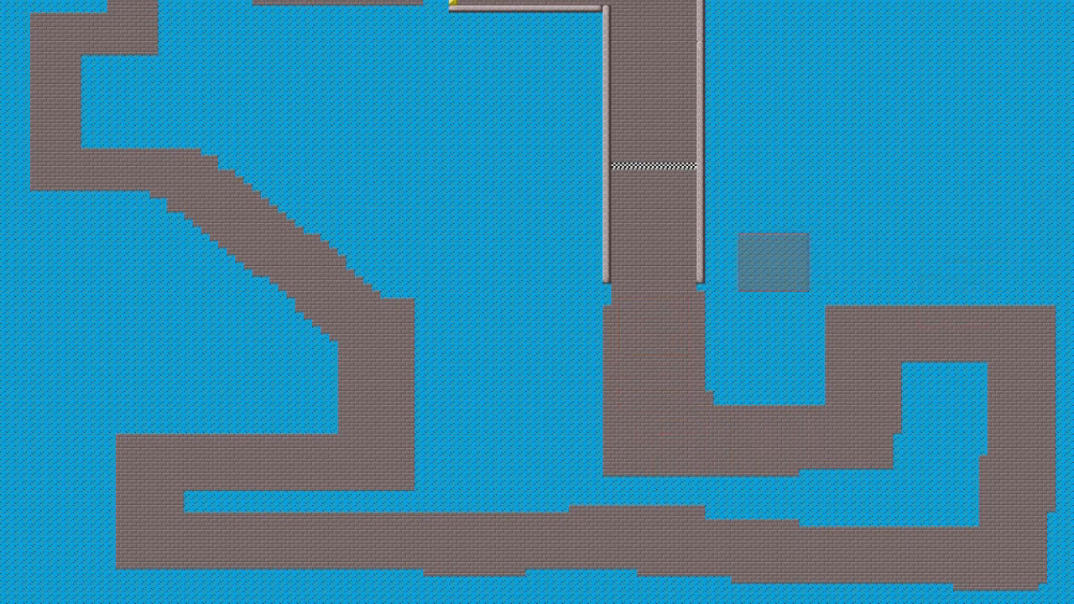
# Step: Copy a section of the start straight's left wall and extend that wall down past the road's bottom edge
pyautogui.press('w')
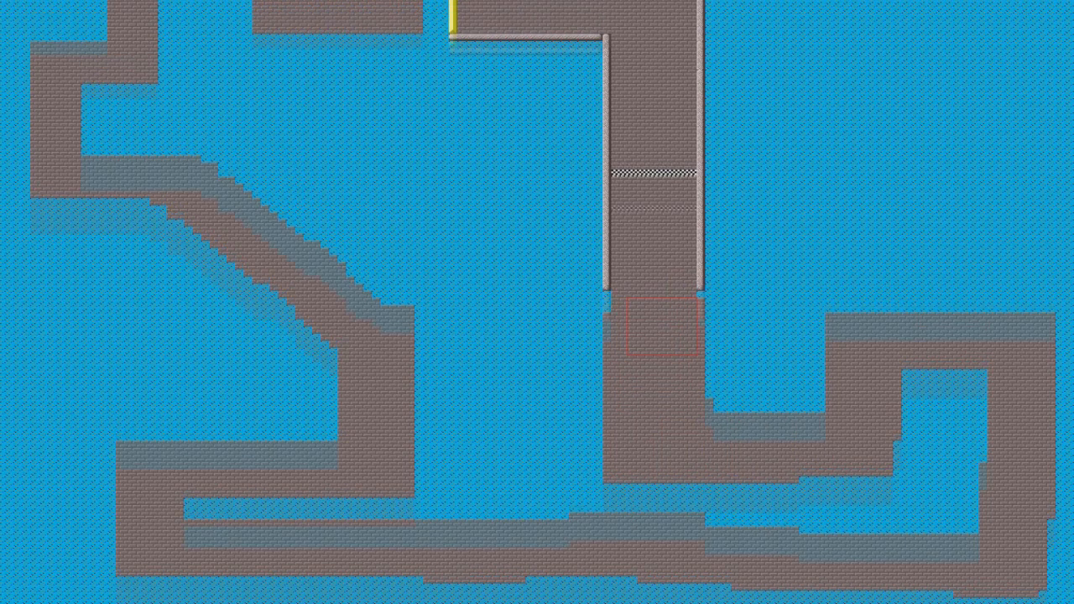
pyautogui.press('w')
pyautogui.press('w')
pyautogui.press('w')
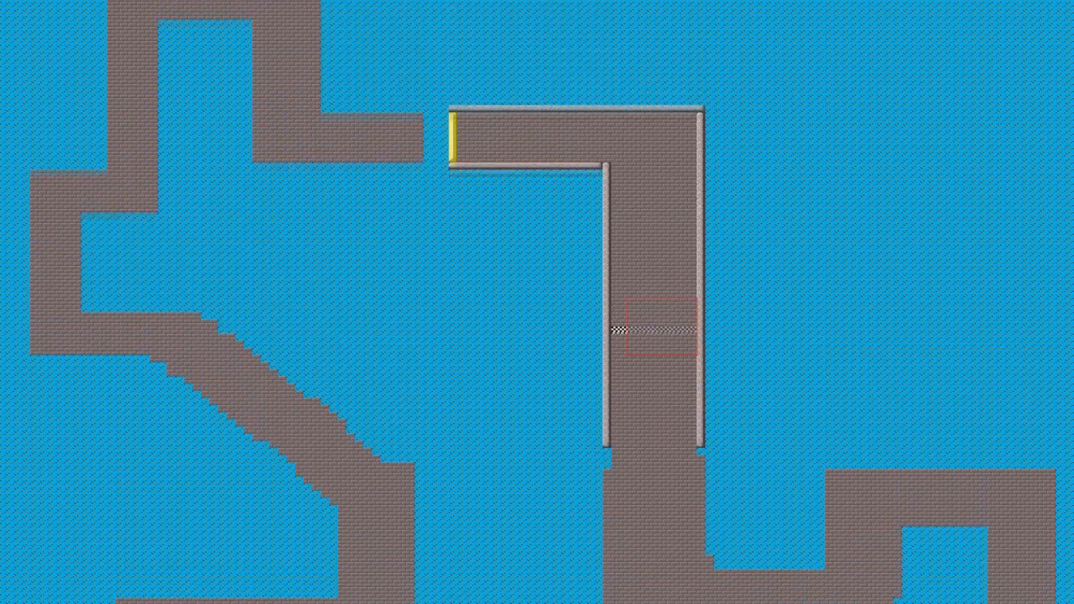
pyautogui.press('s')
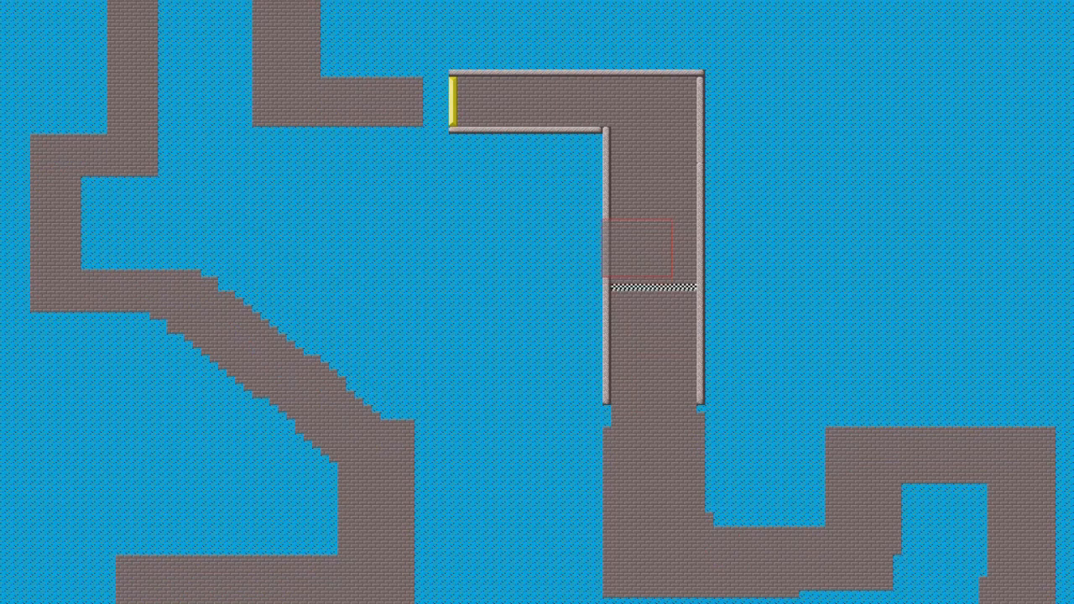
pyautogui.moveTo(606, 224); pyautogui.dragTo(606, 273)
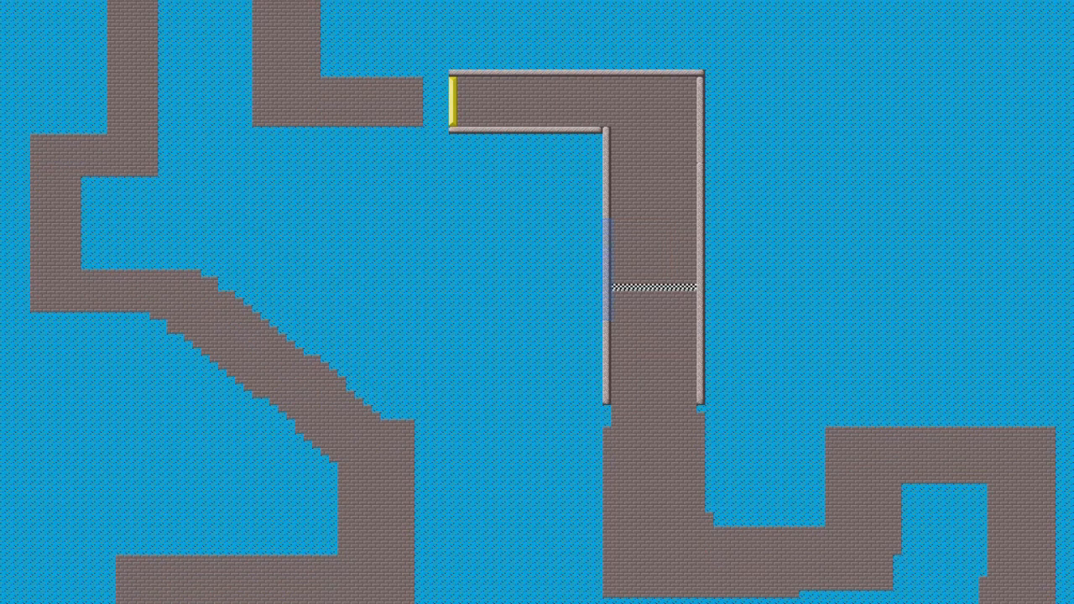
pyautogui.scroll(-3, 607, 423)
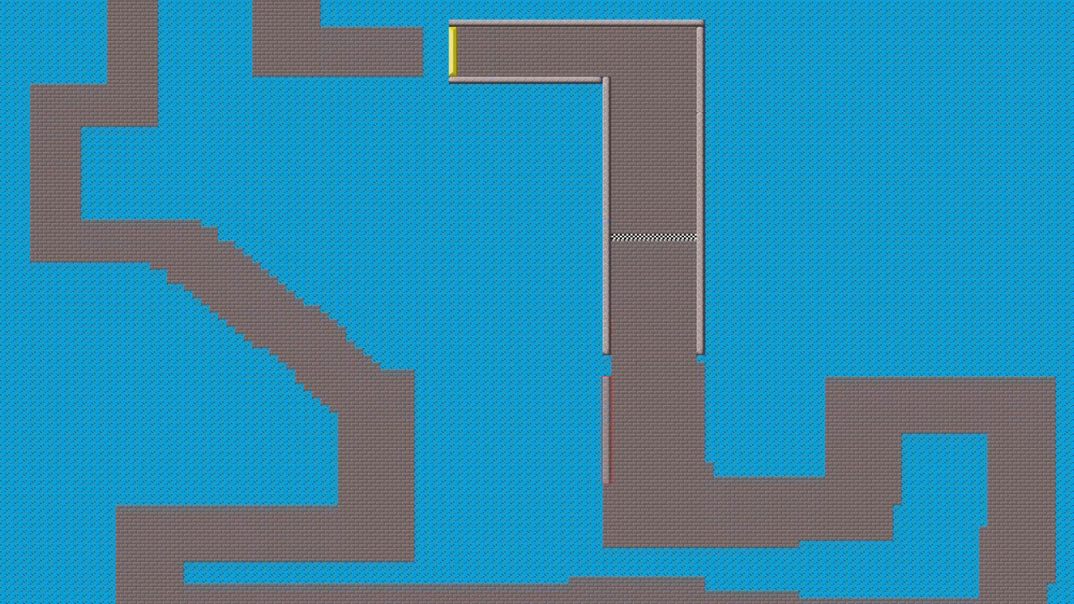
pyautogui.click(606, 396)
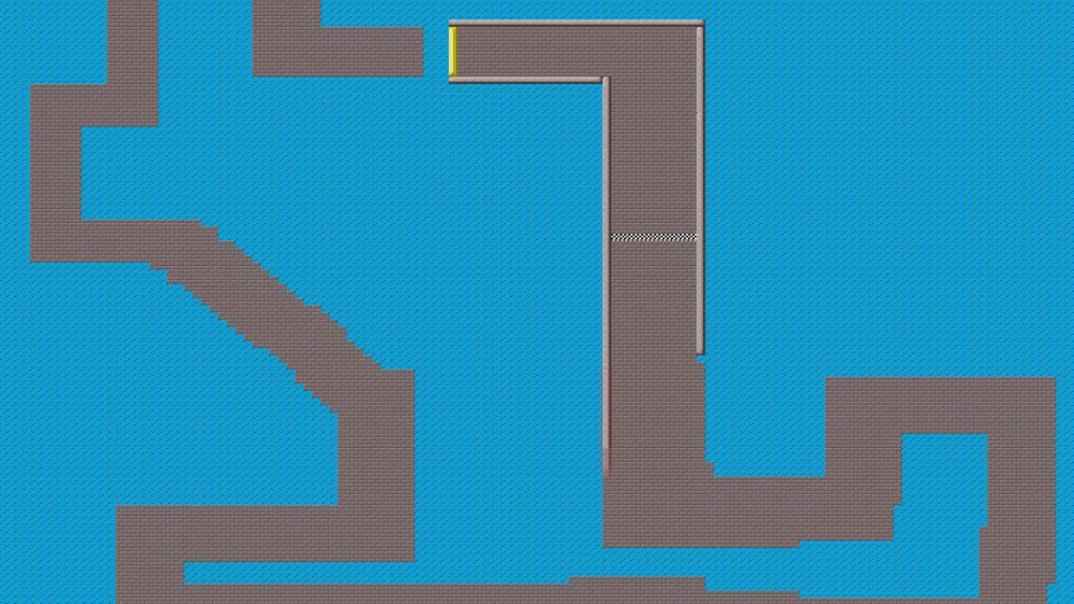
pyautogui.click(606, 411)
pyautogui.click(607, 487)
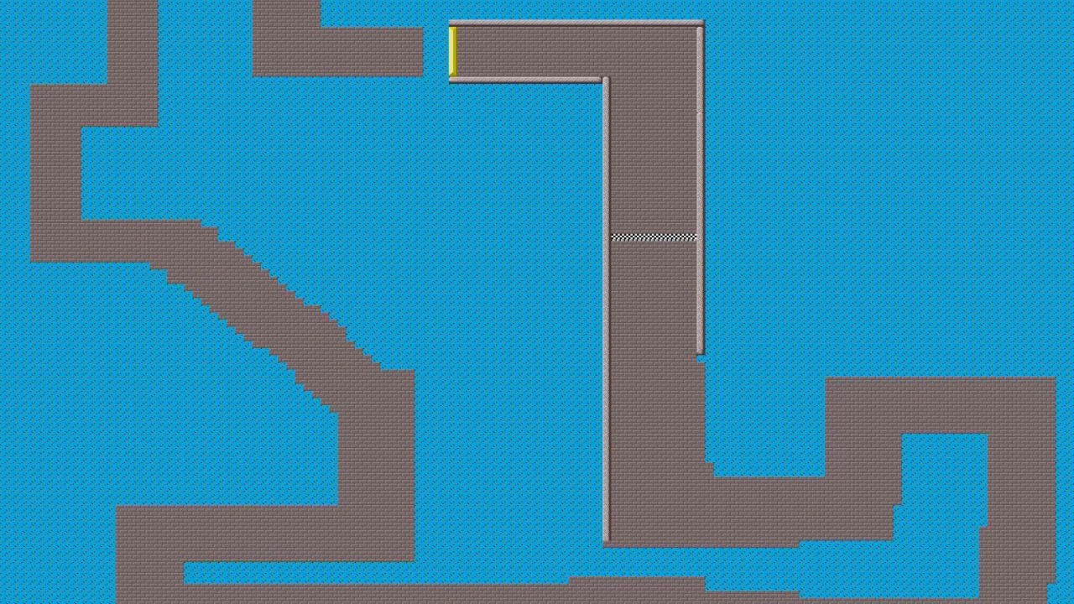
pyautogui.click(606, 543)
pyautogui.click(607, 550)
# Step: Extend the start straight's right wall down to the inner corner where the road turns right
pyautogui.moveTo(699, 218); pyautogui.dragTo(700, 412)
pyautogui.click(700, 412)
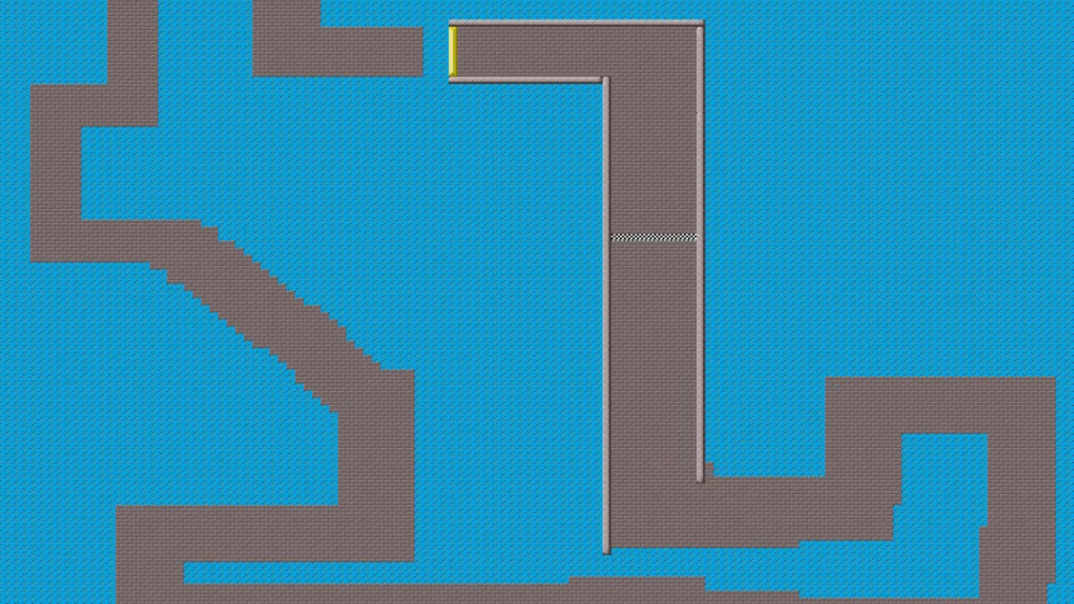
pyautogui.press('s')
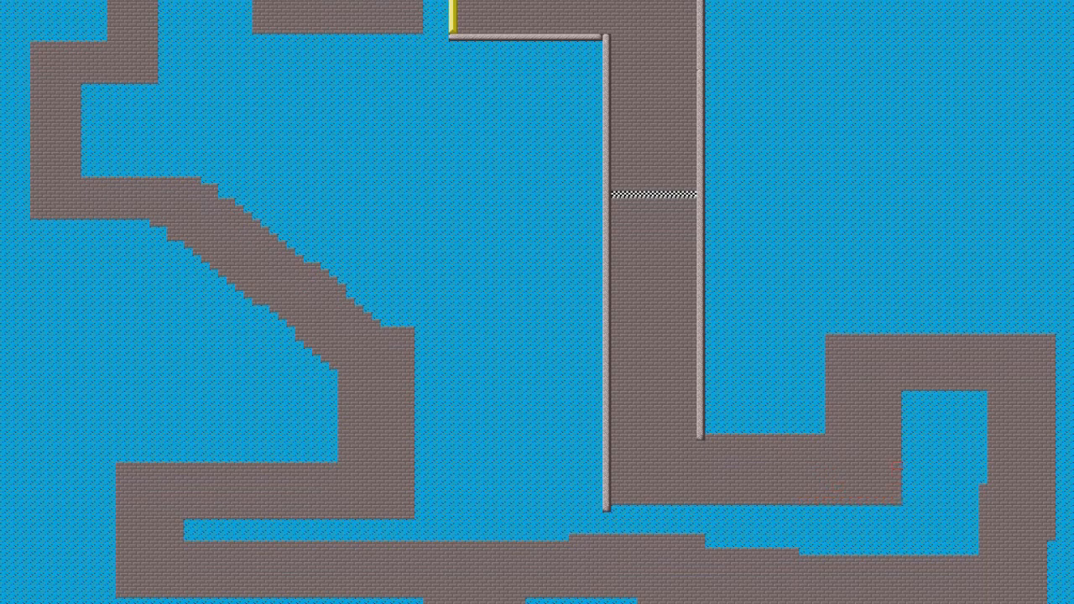
# Step: Straighten the inner edge of the far-right vertical road with brick tiles
pyautogui.press('Up')
pyautogui.press('Up')
pyautogui.press('Up')
pyautogui.press('Up')
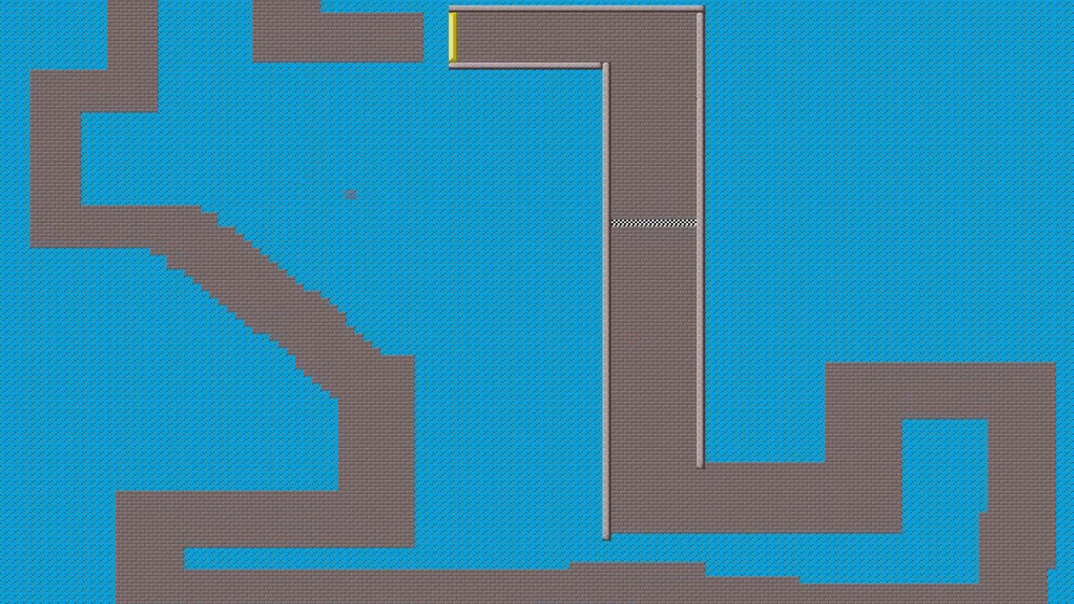
pyautogui.press('Down')
pyautogui.press('Down')
pyautogui.press('Down')
pyautogui.press('Down')
pyautogui.press('Down')
pyautogui.press('Down')
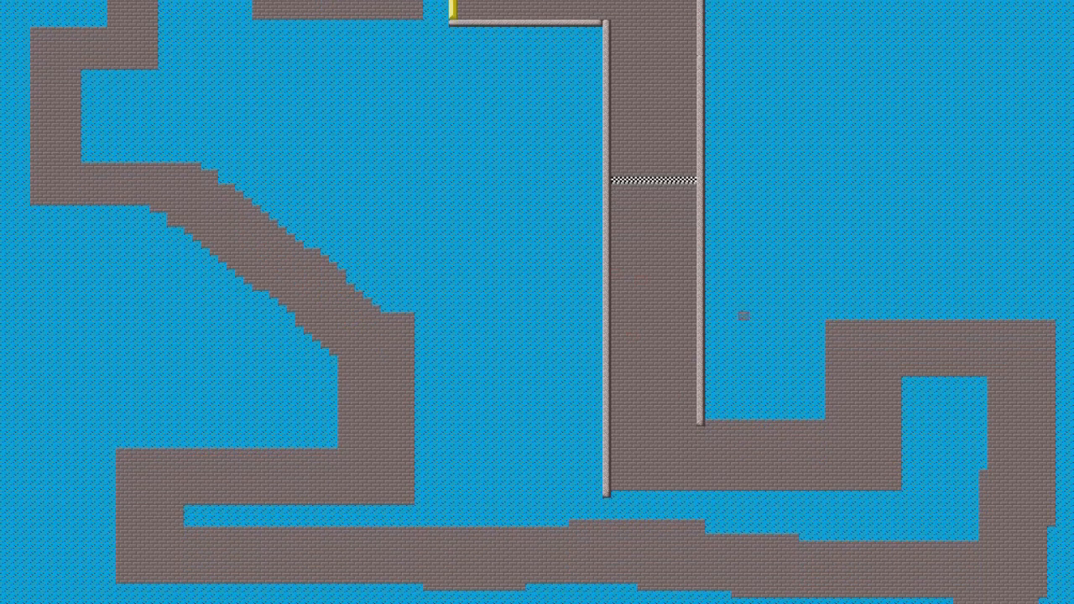
pyautogui.moveTo(984, 465); pyautogui.dragTo(976, 386)
# Step: Square off the track's bottom-right corner with brick and fill the lower edge of the bottom straight leftward from it
pyautogui.press('Down')
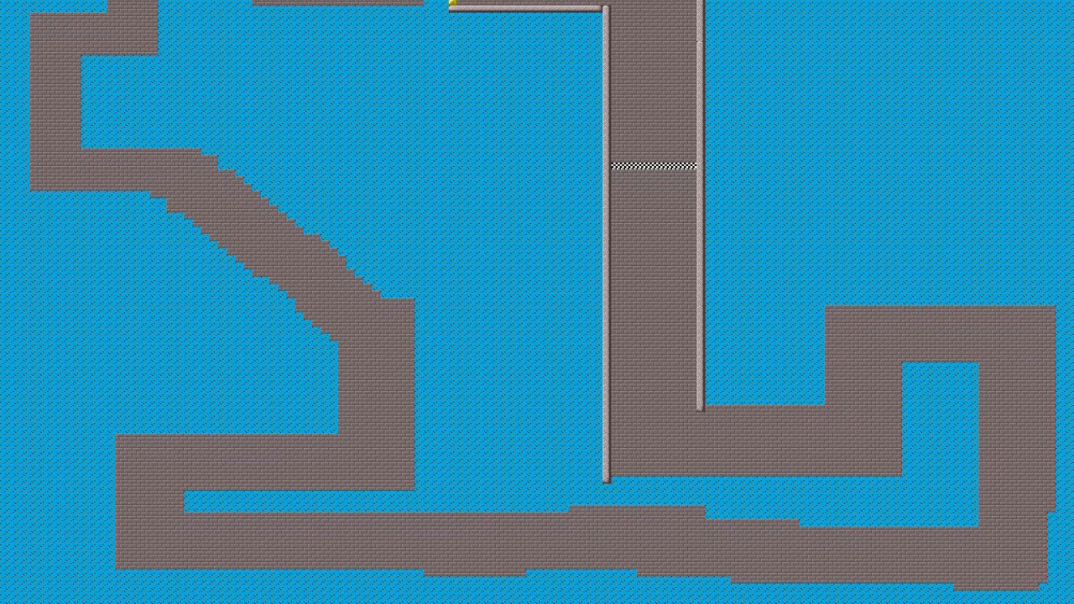
pyautogui.moveTo(1050, 513); pyautogui.dragTo(1050, 589)
pyautogui.moveTo(956, 588)
pyautogui.mouseDown()
pyautogui.moveTo(528, 573)
pyautogui.moveTo(703, 588)
pyautogui.mouseUp()
# Step: Fill the stepped upper edge of the bottom straight with brick, from the central bump to the right-hand vertical road
pyautogui.moveTo(804, 522); pyautogui.dragTo(973, 525)
pyautogui.click(710, 516)
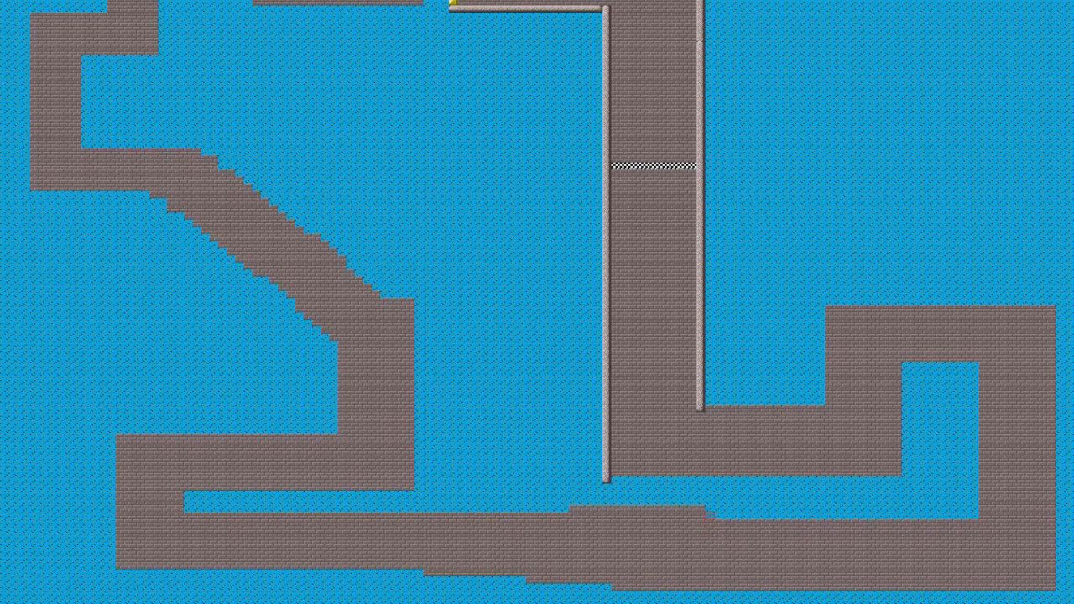
pyautogui.click(710, 515)
pyautogui.moveTo(713, 516)
pyautogui.mouseDown()
pyautogui.moveTo(975, 515)
pyautogui.moveTo(965, 508)
pyautogui.mouseUp()
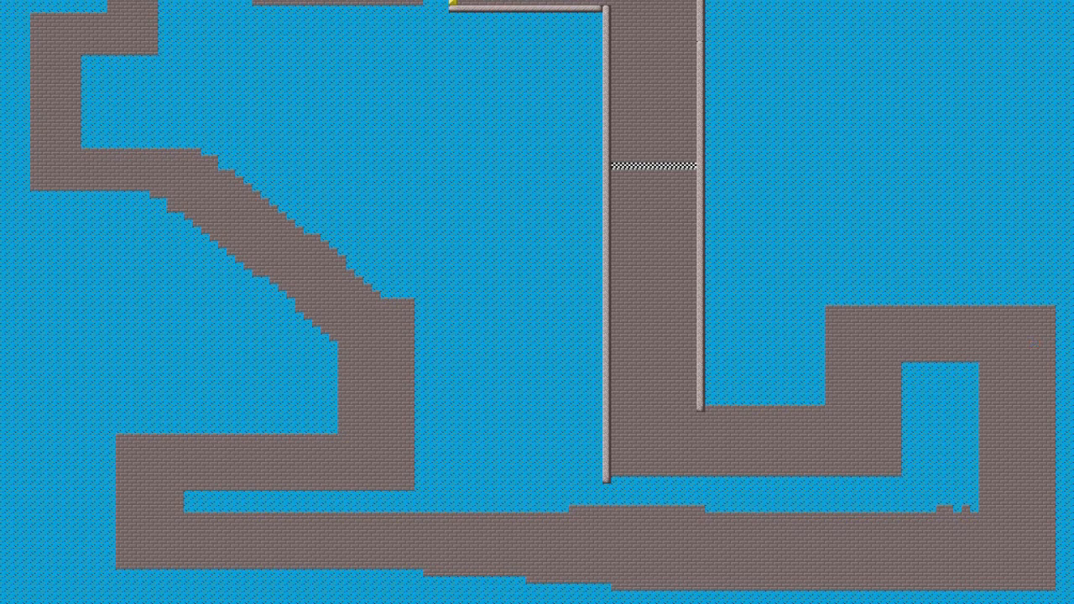
# Step: Remove the raised bricks from the bottom straight's upper edge and fill its lower edge evenly to the left end
pyautogui.moveTo(966, 509); pyautogui.dragTo(946, 508)
pyautogui.moveTo(701, 501); pyautogui.dragTo(572, 507)
pyautogui.moveTo(601, 601)
pyautogui.mouseDown()
pyautogui.moveTo(598, 589)
pyautogui.moveTo(520, 580)
pyautogui.moveTo(410, 587)
pyautogui.moveTo(406, 574)
pyautogui.moveTo(116, 573)
pyautogui.moveTo(379, 586)
pyautogui.moveTo(119, 587)
pyautogui.mouseUp()
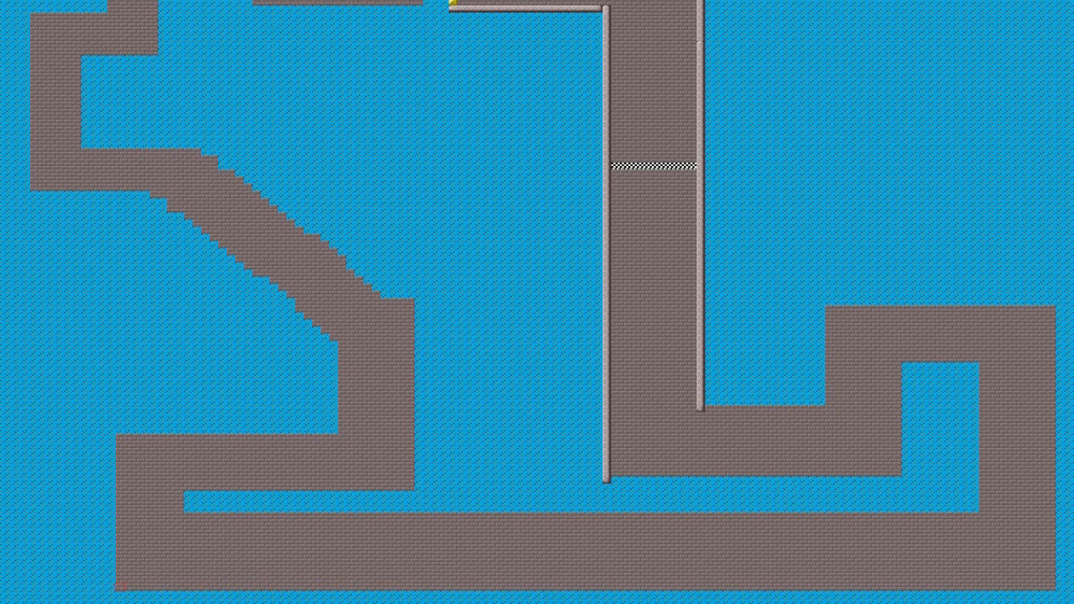
pyautogui.press('w')
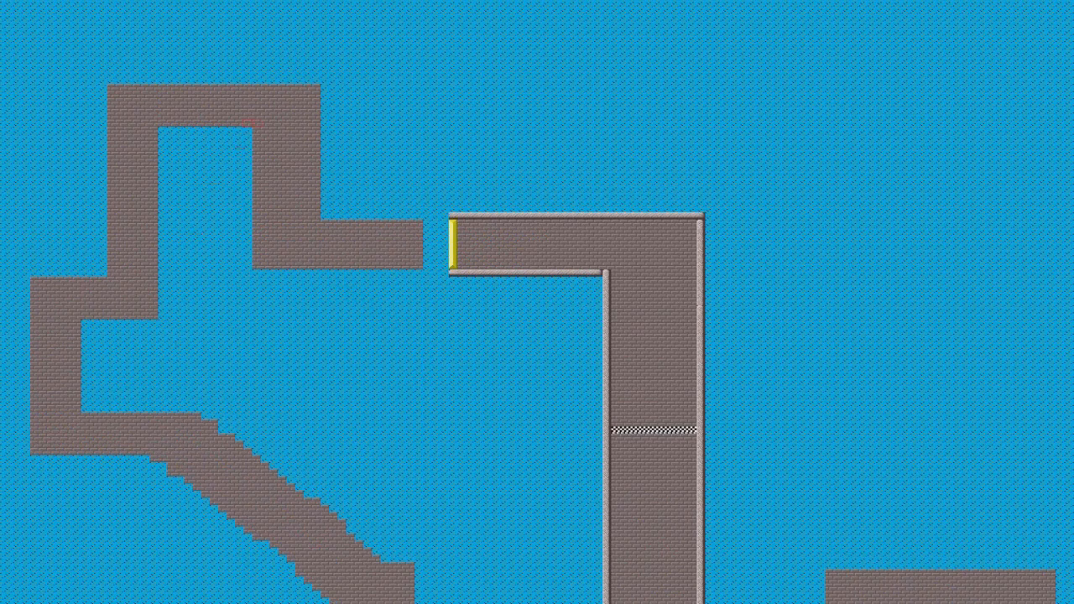
# Step: Widen the inner edge of the track's upper-left loop with brick and wall both edges of the landing road beyond the yellow jump
pyautogui.moveTo(248, 128)
pyautogui.mouseDown()
pyautogui.moveTo(161, 128)
pyautogui.moveTo(152, 221)
pyautogui.moveTo(160, 316)
pyautogui.mouseUp()
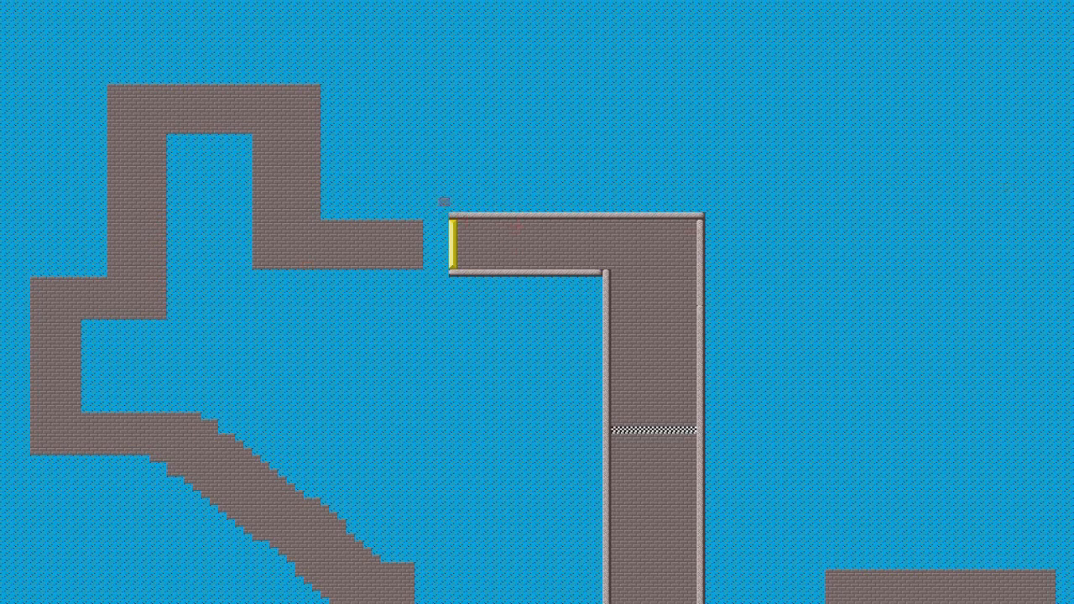
pyautogui.press('Down')
pyautogui.press('Down')
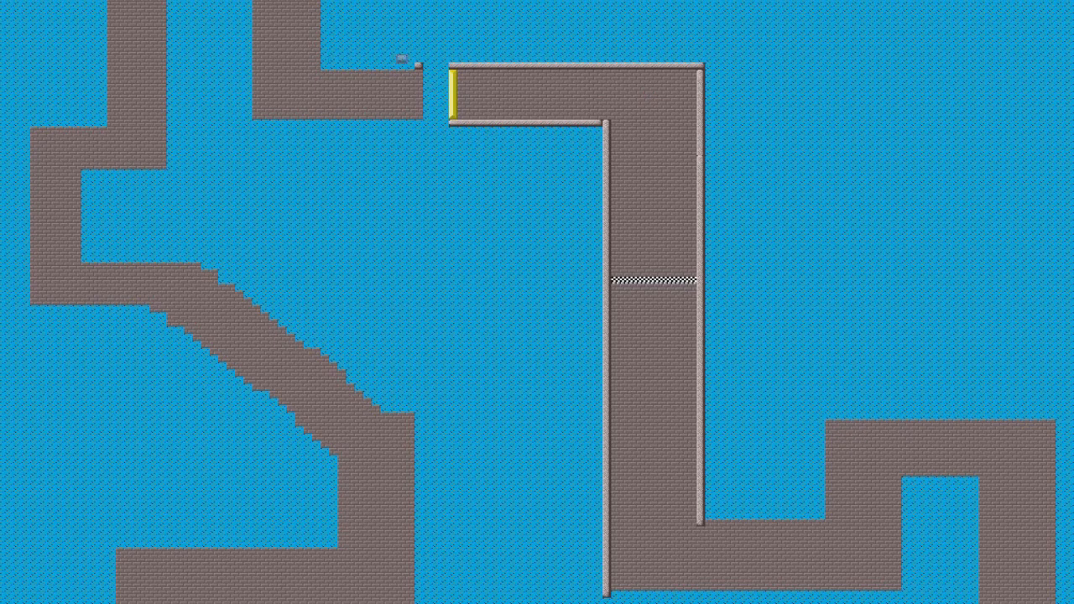
pyautogui.click(411, 66)
pyautogui.click(399, 65)
pyautogui.click(386, 66)
pyautogui.click(371, 65)
pyautogui.click(357, 65)
pyautogui.click(345, 65)
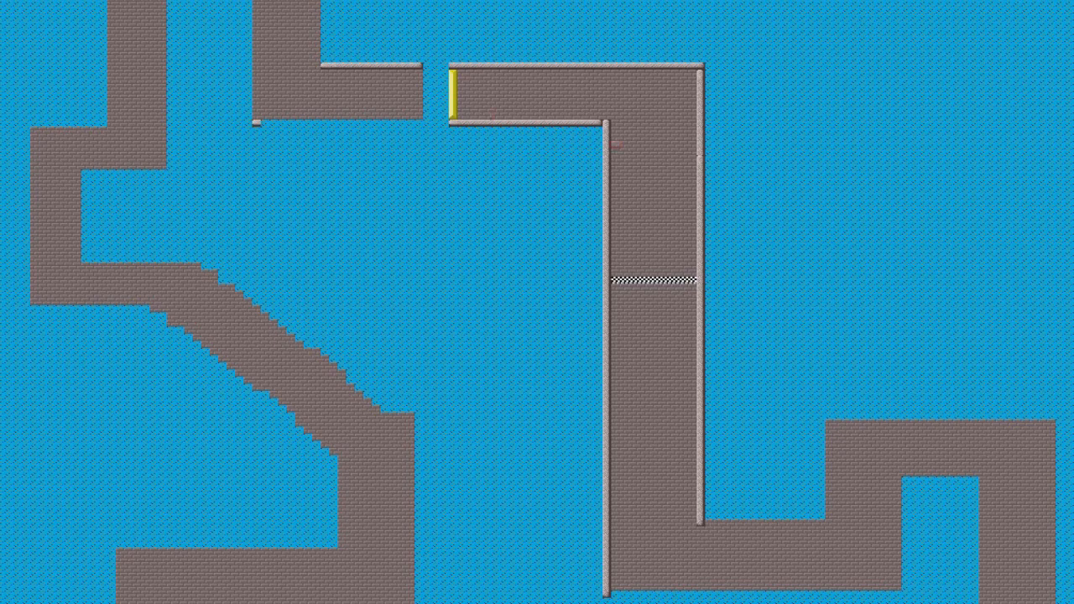
pyautogui.moveTo(265, 123); pyautogui.dragTo(411, 122)
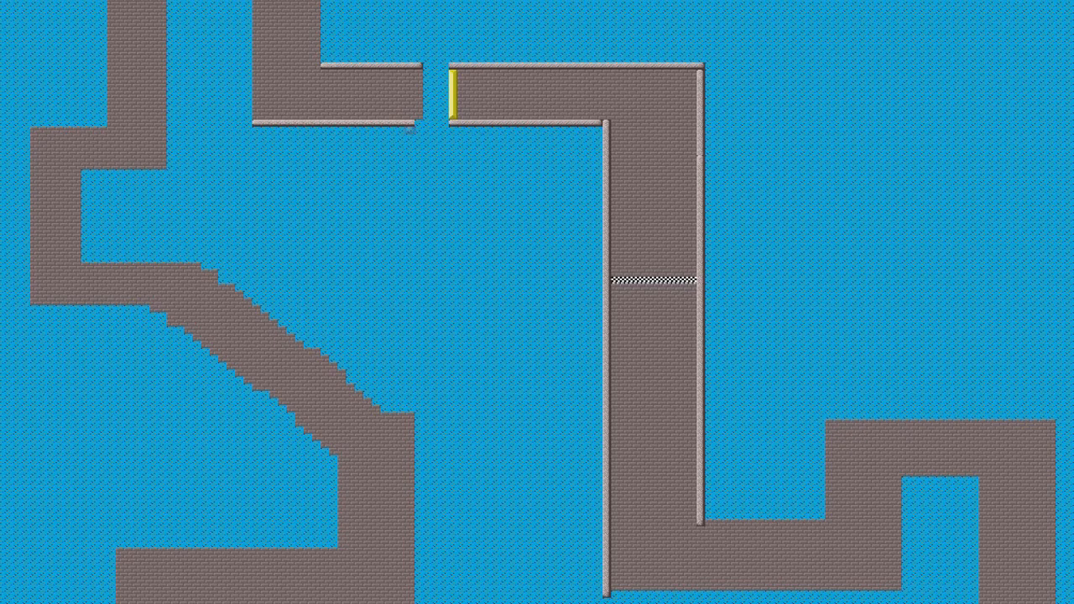
# Step: Wall the upper-left loop's inner edge, up along its right leg and across beneath its top section
pyautogui.press('Up')
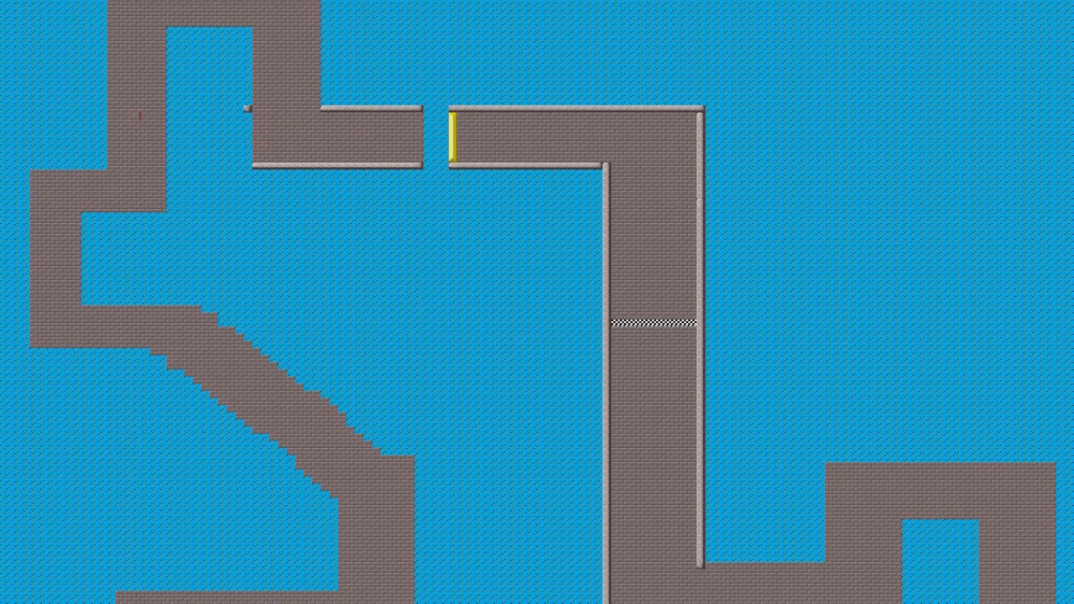
pyautogui.press('Up')
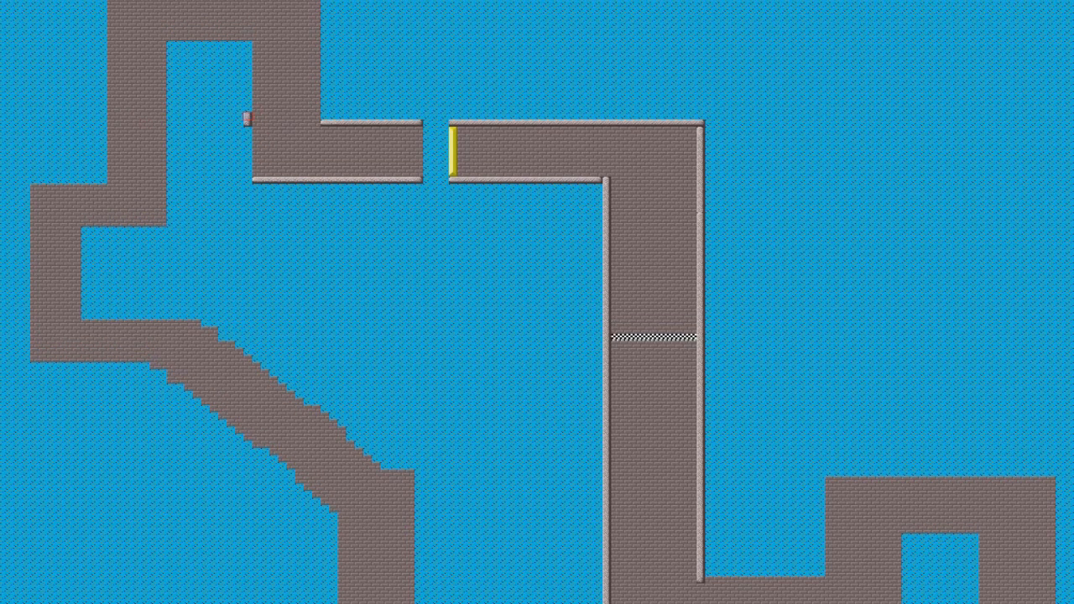
pyautogui.click(247, 106)
pyautogui.moveTo(246, 94); pyautogui.dragTo(246, 50)
pyautogui.press('Up')
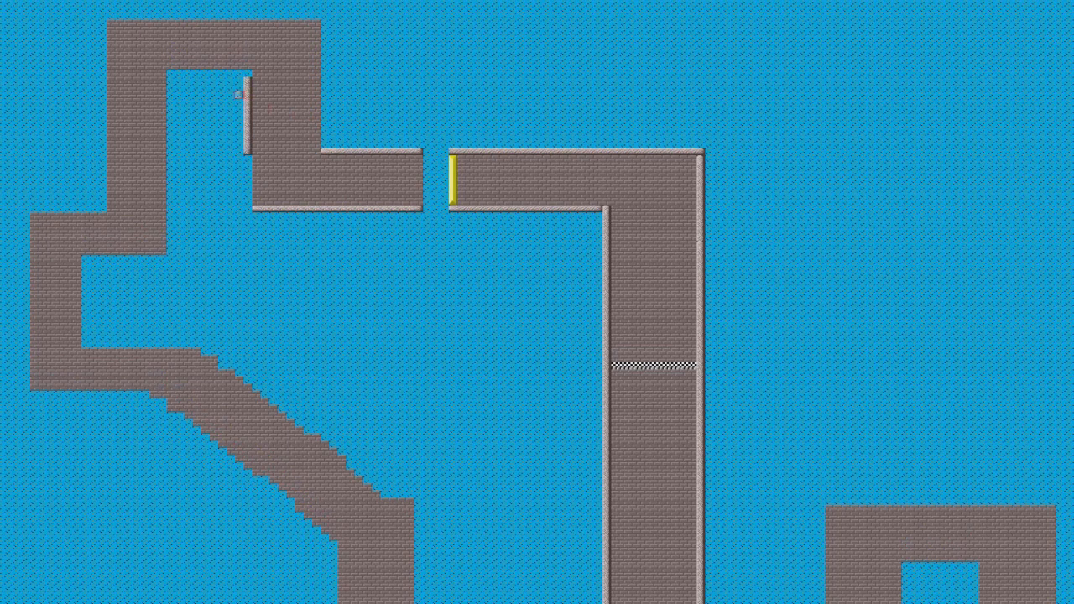
pyautogui.moveTo(246, 79); pyautogui.dragTo(246, 72)
pyautogui.click(238, 73)
pyautogui.moveTo(234, 72); pyautogui.dragTo(177, 72)
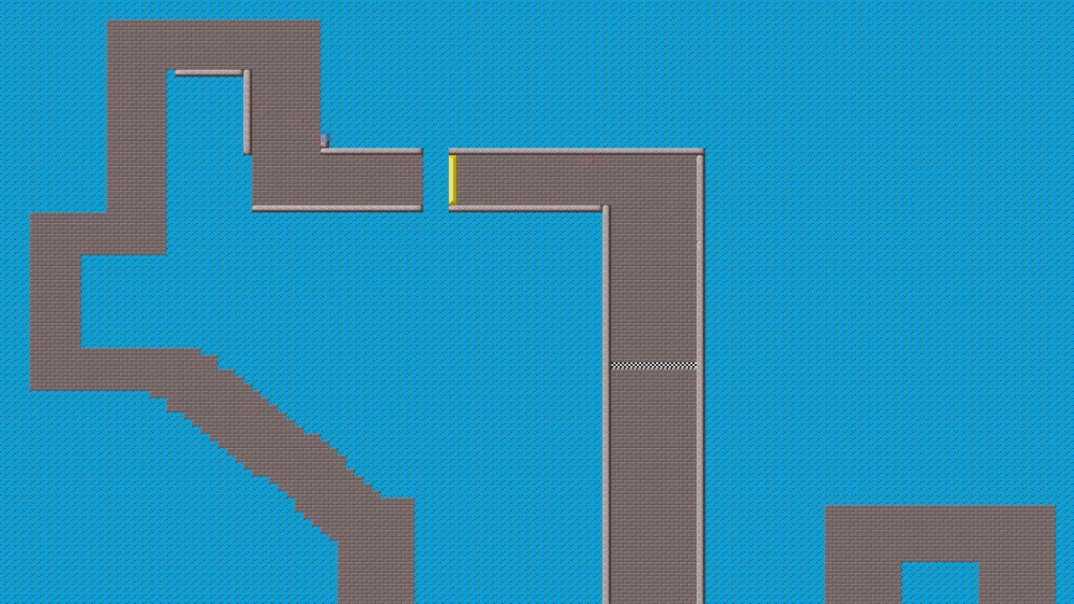
# Step: Wall the upper-left loop's outer edge, from the landing road up its right side and across its top
pyautogui.moveTo(325, 139); pyautogui.dragTo(324, 71)
pyautogui.moveTo(324, 67); pyautogui.dragTo(324, 22)
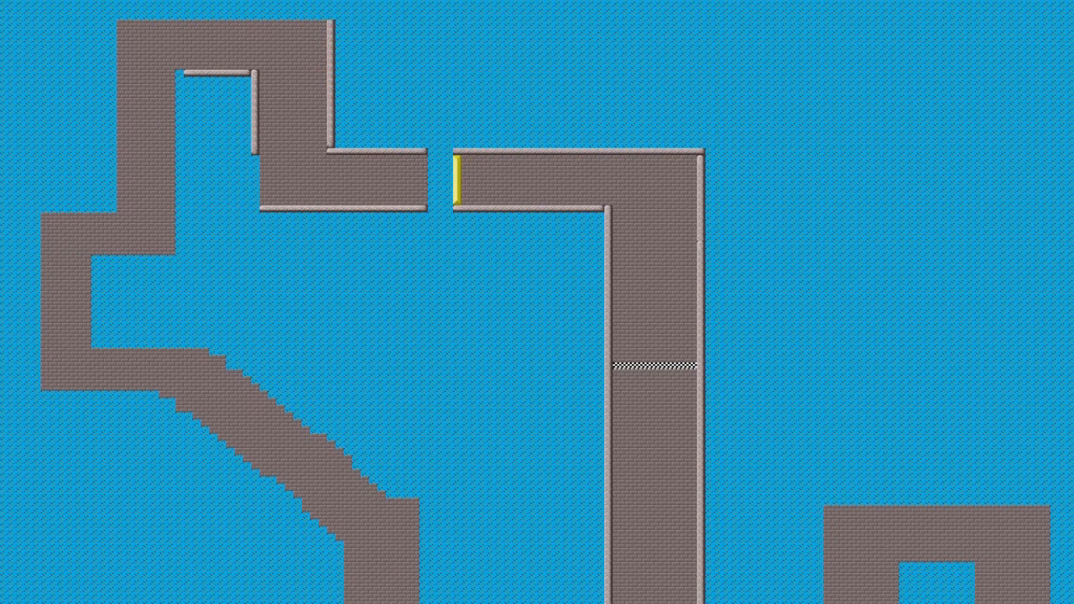
pyautogui.click(324, 16)
pyautogui.click(322, 16)
pyautogui.moveTo(320, 16); pyautogui.dragTo(119, 16)
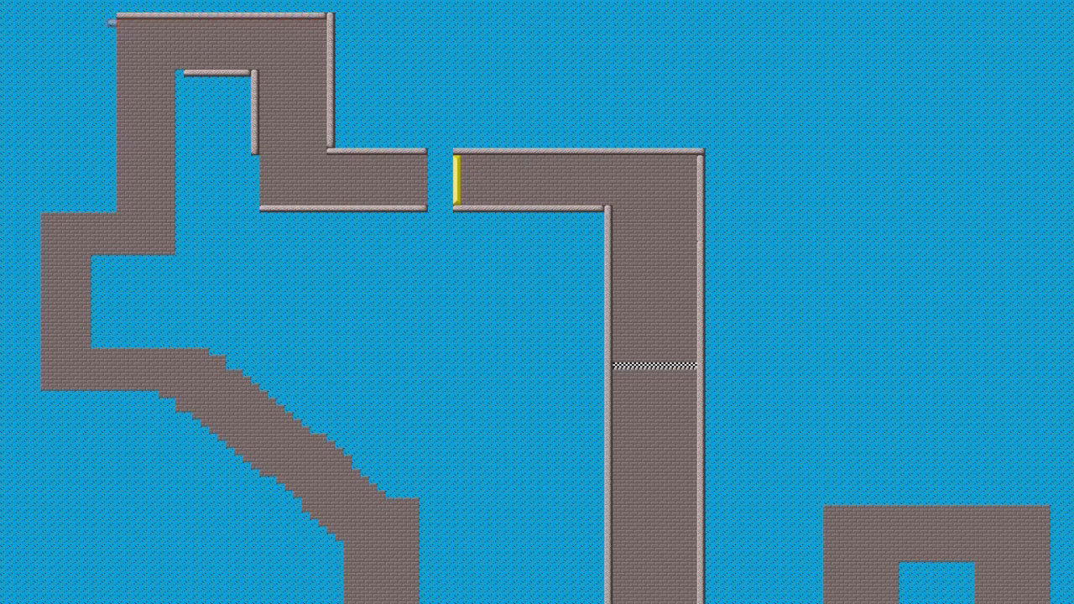
# Step: Copy the loop's inner wall segment to line its left leg's inner edge, and wall the underside of the adjoining ledge
pyautogui.moveTo(254, 75); pyautogui.dragTo(254, 149, button='right')
pyautogui.click(179, 112)
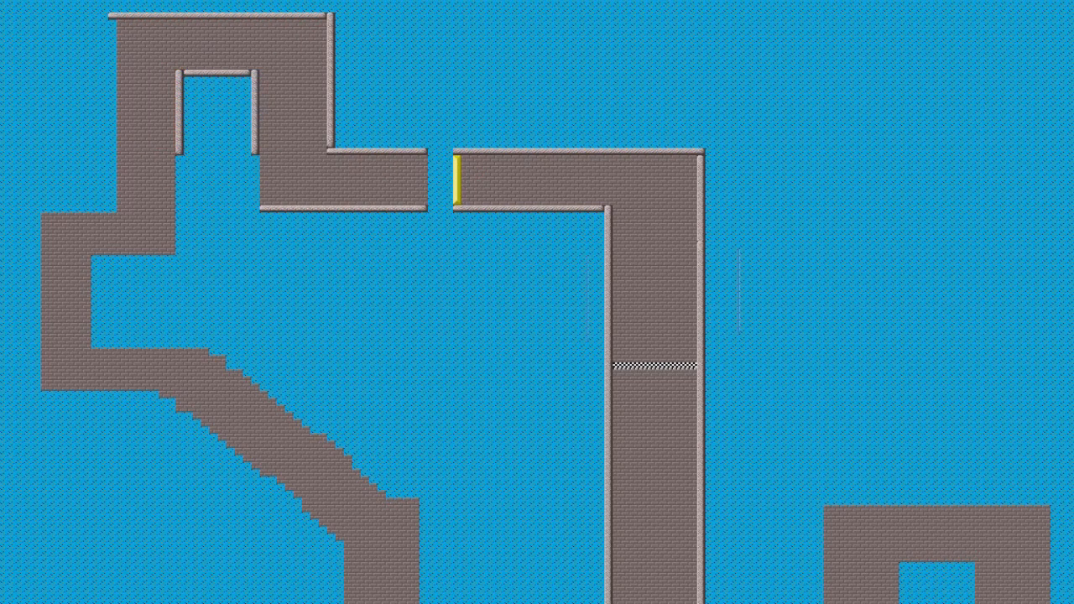
pyautogui.moveTo(163, 160); pyautogui.dragTo(178, 254)
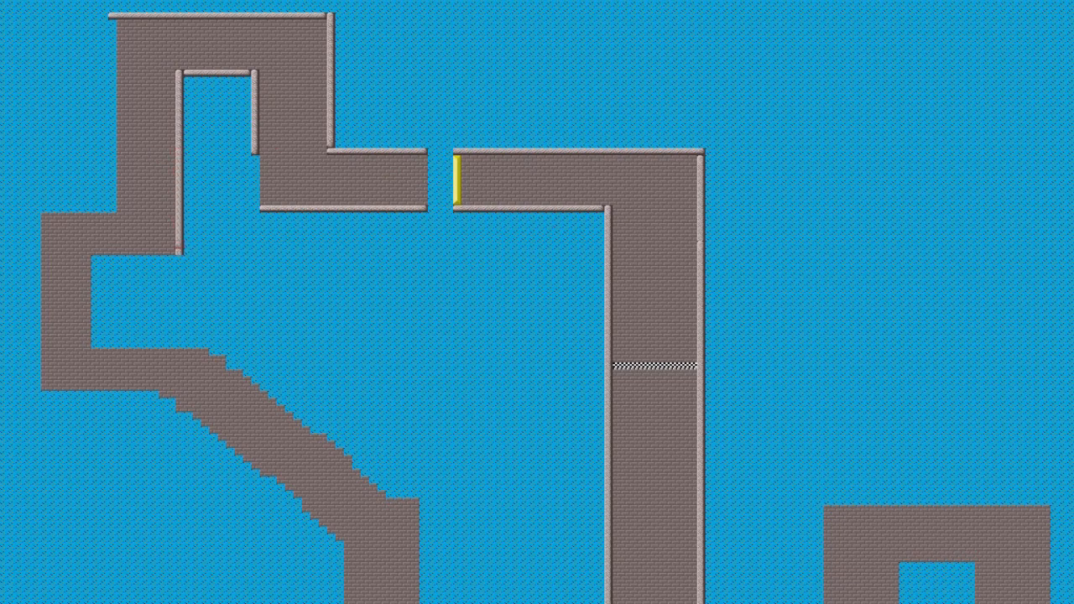
pyautogui.moveTo(177, 258); pyautogui.dragTo(92, 259)
# Step: Wall the outer left side of the upper-left loop, the ledge below it and the track's far-left edge
pyautogui.click(112, 109)
pyautogui.click(112, 201)
pyautogui.click(112, 209)
pyautogui.moveTo(104, 208); pyautogui.dragTo(37, 208)
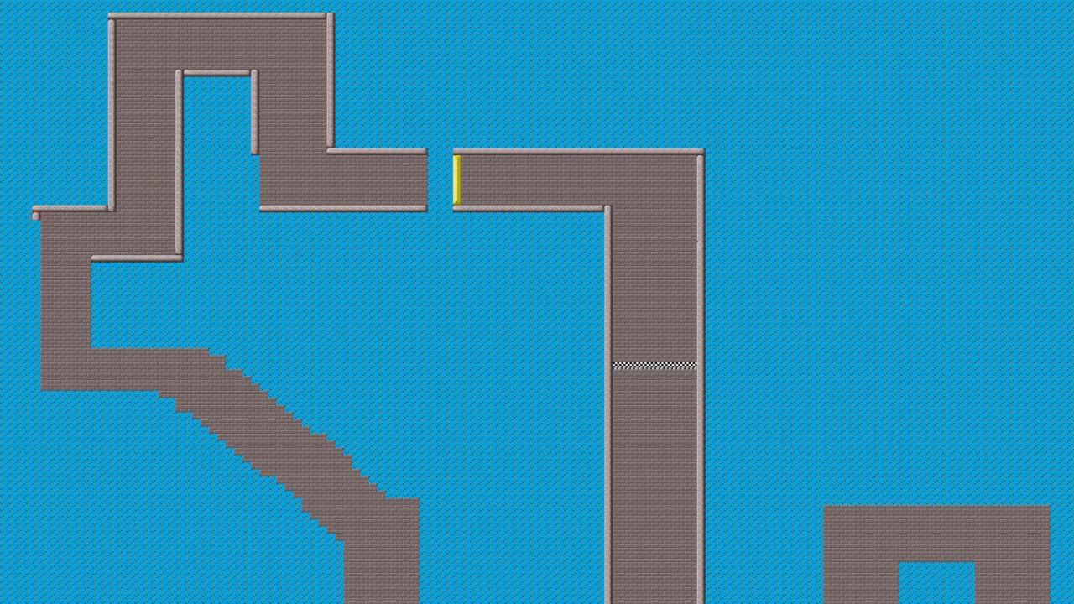
pyautogui.moveTo(33, 223); pyautogui.dragTo(35, 396)
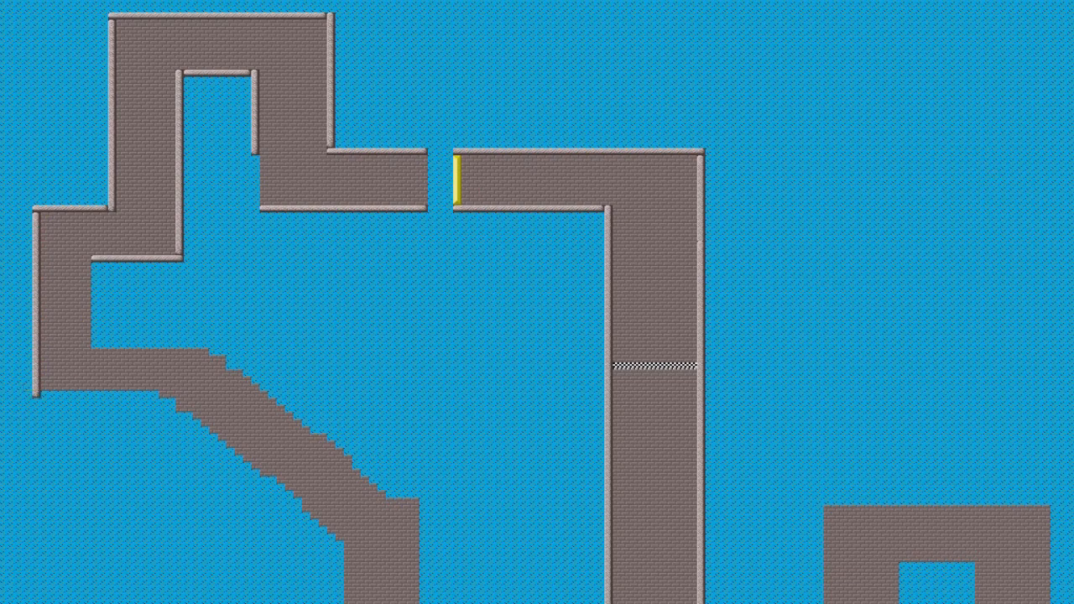
# Step: Wall the inner edge of the far-left road and the upper edge of the road leading to the diagonal
pyautogui.moveTo(95, 265)
pyautogui.mouseDown()
pyautogui.moveTo(95, 347)
pyautogui.moveTo(196, 344)
pyautogui.mouseUp()
pyautogui.click(102, 345)
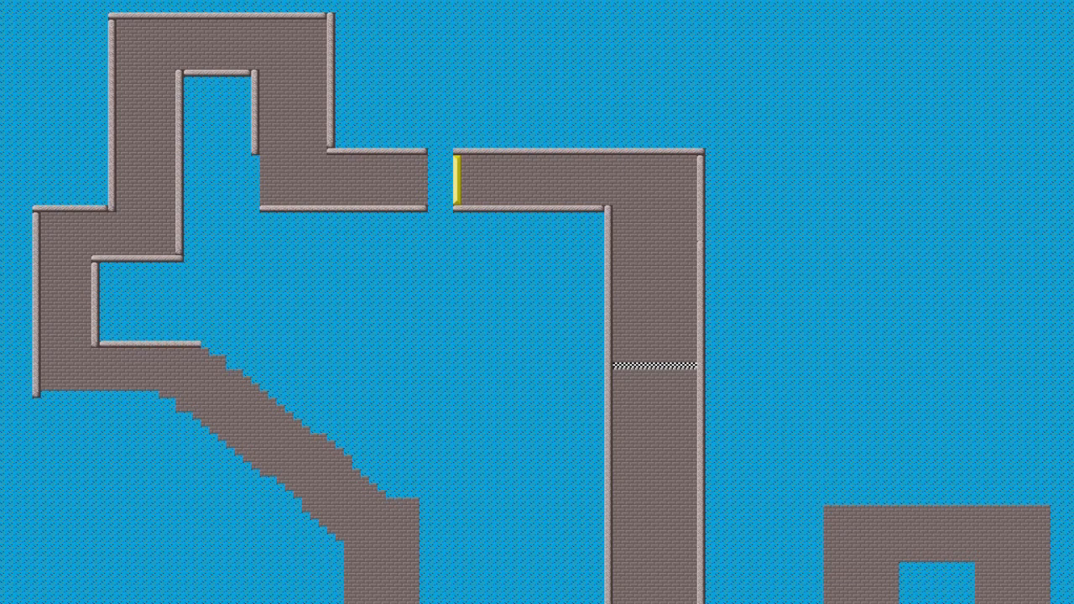
pyautogui.click(203, 344)
# Step: Paint a square-cornered brick road below the diagonal section, running down and across to the lower vertical road
pyautogui.scroll(-6, 483, 288)
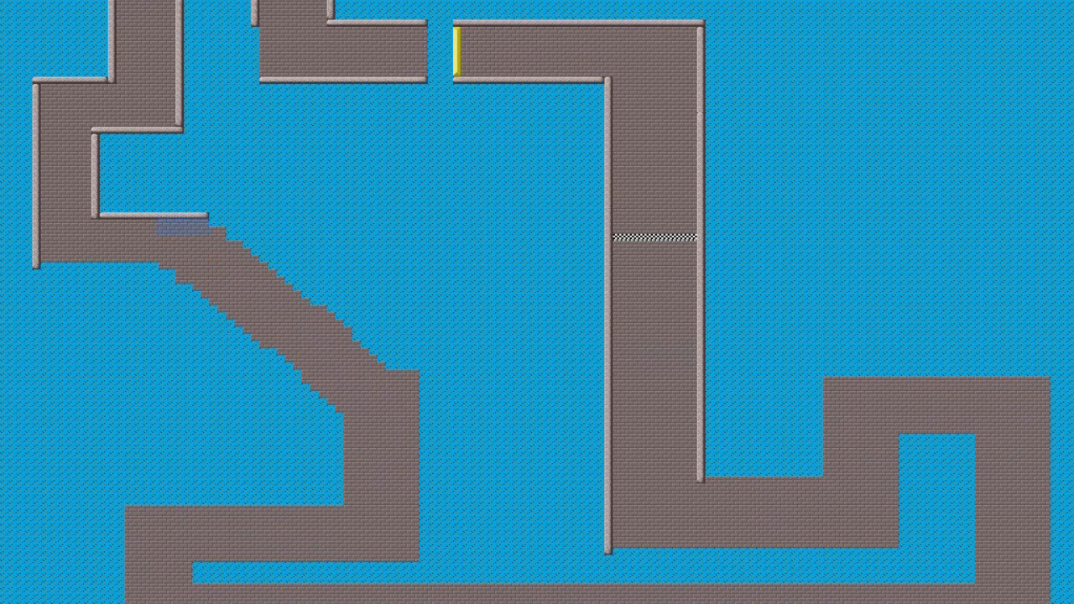
pyautogui.moveTo(185, 292)
pyautogui.mouseDown()
pyautogui.moveTo(185, 395)
pyautogui.moveTo(319, 395)
pyautogui.mouseUp()
pyautogui.click(267, 388)
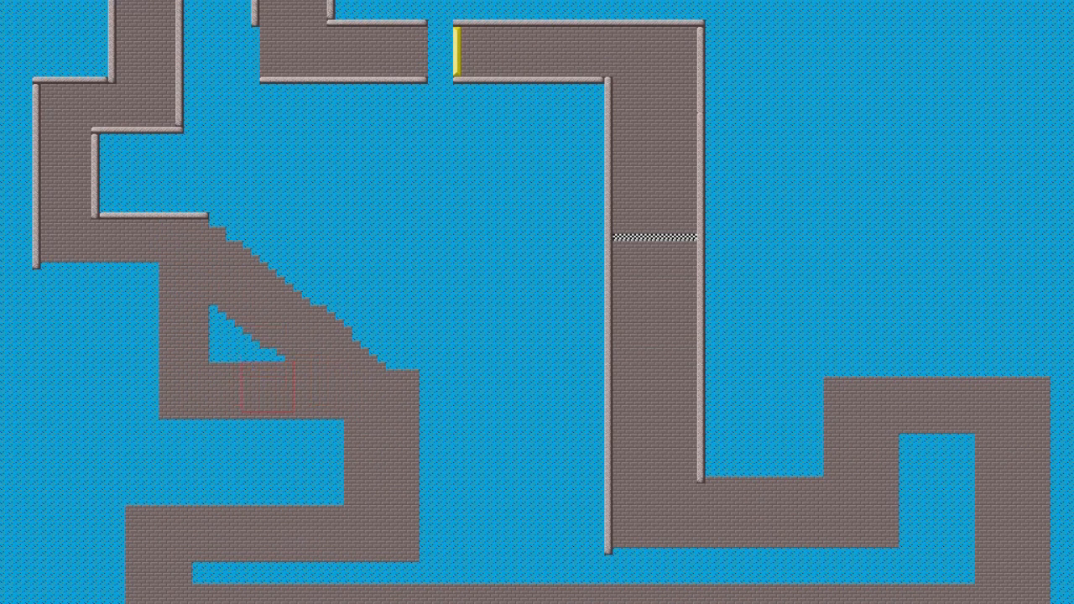
pyautogui.moveTo(360, 394); pyautogui.dragTo(387, 391)
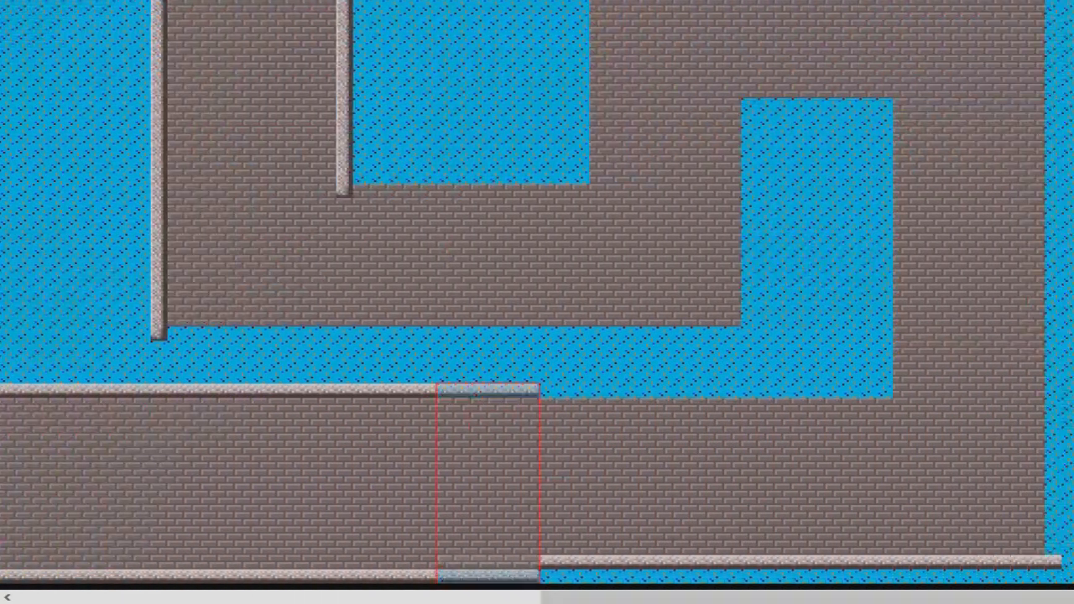
# Step: Extend the bottom straight's upper wall to the right-hand road and its lower wall to the track's bottom-right corner
pyautogui.moveTo(485, 478); pyautogui.dragTo(842, 482)
pyautogui.moveTo(814, 560); pyautogui.dragTo(882, 575, button='right')
pyautogui.moveTo(934, 569); pyautogui.dragTo(1002, 569)
pyautogui.click(1053, 562)
pyautogui.click(1052, 575)
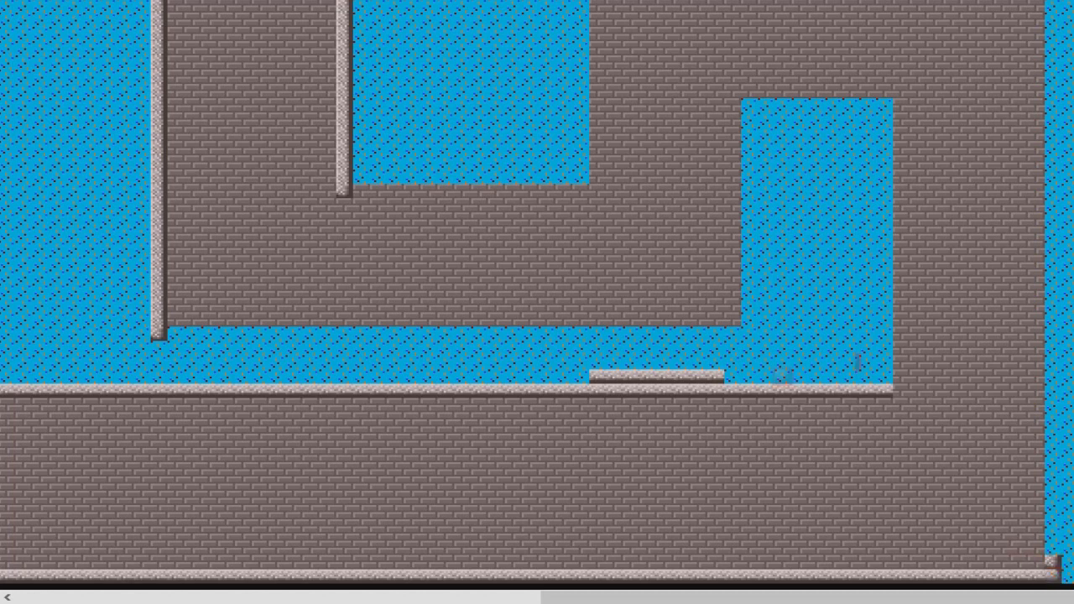
# Step: Clear the stray wall above the bottom straight and wall the outer edge of the far-right road up to its top corner
pyautogui.moveTo(732, 376); pyautogui.dragTo(597, 376)
pyautogui.moveTo(1053, 562); pyautogui.dragTo(1053, 33)
pyautogui.scroll(1, 1052, 243)
pyautogui.click(1052, 20)
# Step: Wall the lower edge of the horizontal road running from the start straight to the right-hand loop
pyautogui.moveTo(173, 433); pyautogui.dragTo(502, 433, button='right')
pyautogui.click(513, 376)
pyautogui.click(733, 375)
pyautogui.click(496, 376)
pyautogui.click(749, 375)
pyautogui.scroll(1, 806, 319)
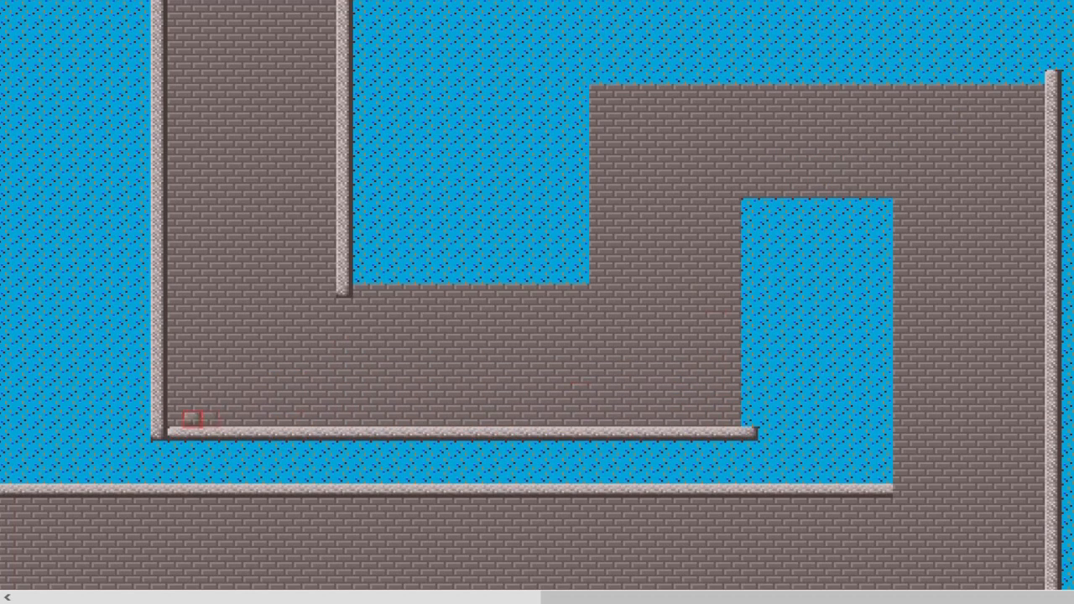
# Step: Copy the long horizontal wall and place it along the top edge of the right-hand loop
pyautogui.moveTo(192, 433); pyautogui.dragTo(718, 433, button='right')
pyautogui.click(774, 77)
pyautogui.press('e')
pyautogui.moveTo(511, 77); pyautogui.dragTo(564, 76)
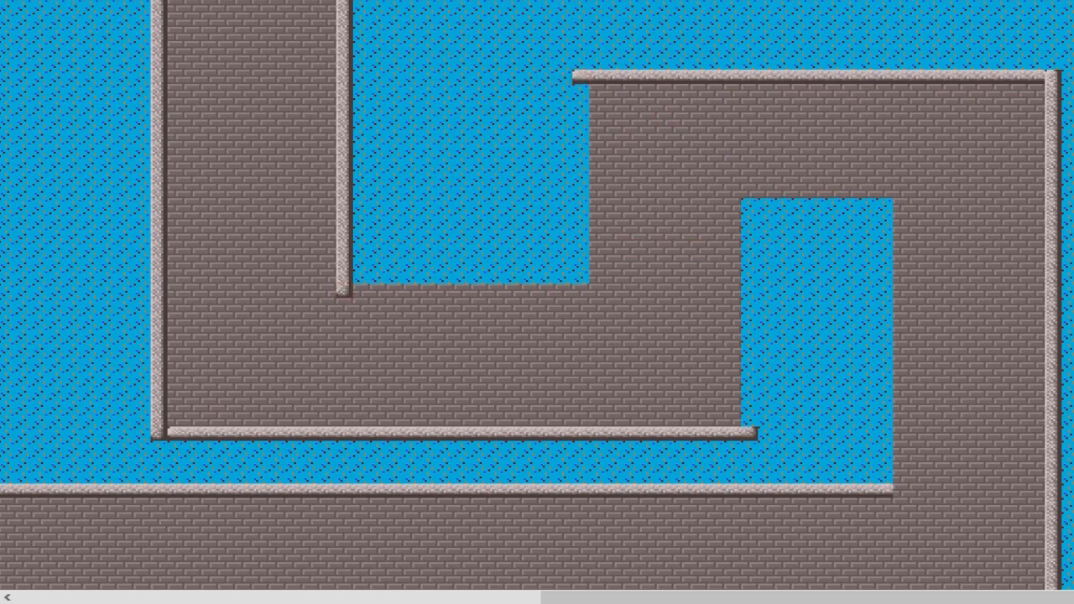
# Step: Wall the upper edge of the road between the start straight and the right-hand loop, joining it to the straight's wall
pyautogui.click(344, 290)
pyautogui.moveTo(375, 433); pyautogui.dragTo(552, 433, button='right')
pyautogui.click(472, 277)
pyautogui.click(362, 276)
pyautogui.click(581, 277)
# Step: Copy a vertical wall segment from the start straight and line the right-hand loop's outer left edge with it
pyautogui.moveTo(342, 133); pyautogui.dragTo(343, 222, button='right')
pyautogui.click(578, 205)
pyautogui.click(579, 149)
pyautogui.click(579, 260)
pyautogui.click(579, 90)
# Step: Copy the new vertical wall and line the left side of the water gap inside the right-hand loop
pyautogui.moveTo(579, 90); pyautogui.dragTo(578, 237, button='right')
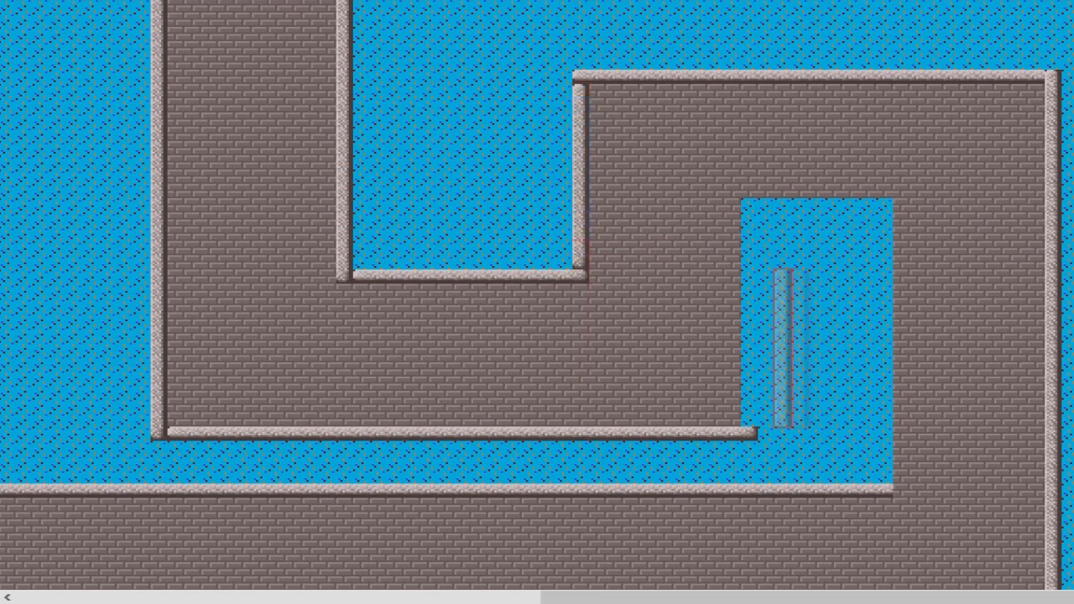
pyautogui.click(749, 291)
pyautogui.click(749, 333)
pyautogui.click(749, 347)
pyautogui.click(749, 278)
# Step: Copy a horizontal wall segment and place it across the top of the water gap inside the right-hand loop
pyautogui.moveTo(406, 277); pyautogui.dragTo(486, 277, button='right')
pyautogui.click(816, 206)
pyautogui.click(833, 205)
pyautogui.click(802, 206)
pyautogui.click(847, 206)
# Step: Copy a section of the far-right wall and line the right side of the loop's inner water gap with it
pyautogui.moveTo(1052, 203); pyautogui.dragTo(1051, 376, button='right')
pyautogui.click(883, 233)
pyautogui.click(882, 286)
pyautogui.click(884, 219)
pyautogui.click(884, 472)
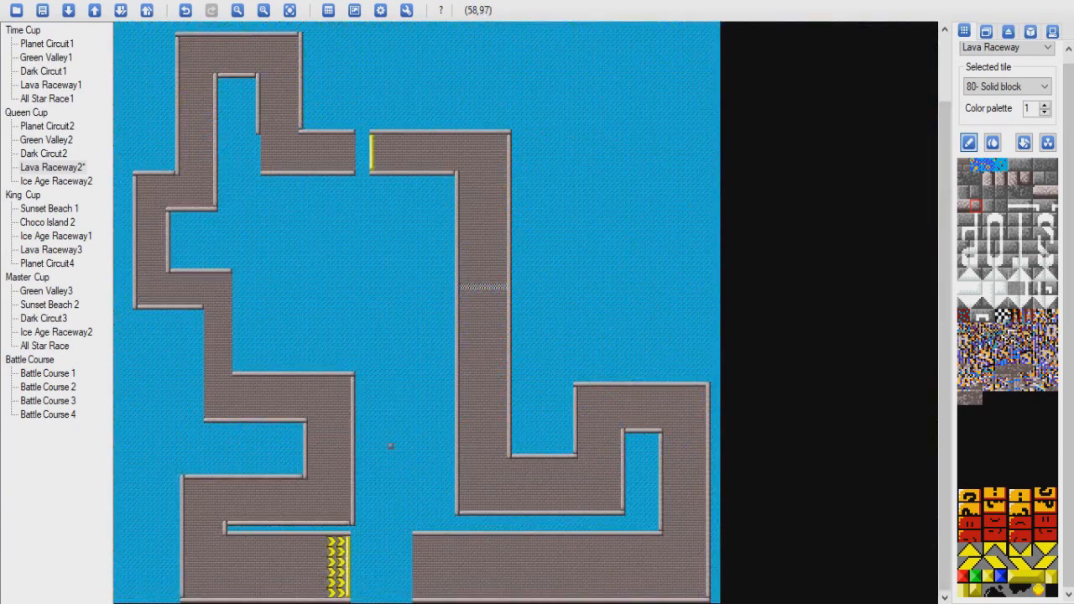
# Step: Check the walled track layout and switch to editing the lap line and driver starting positions
pyautogui.scroll(2, 390, 446)
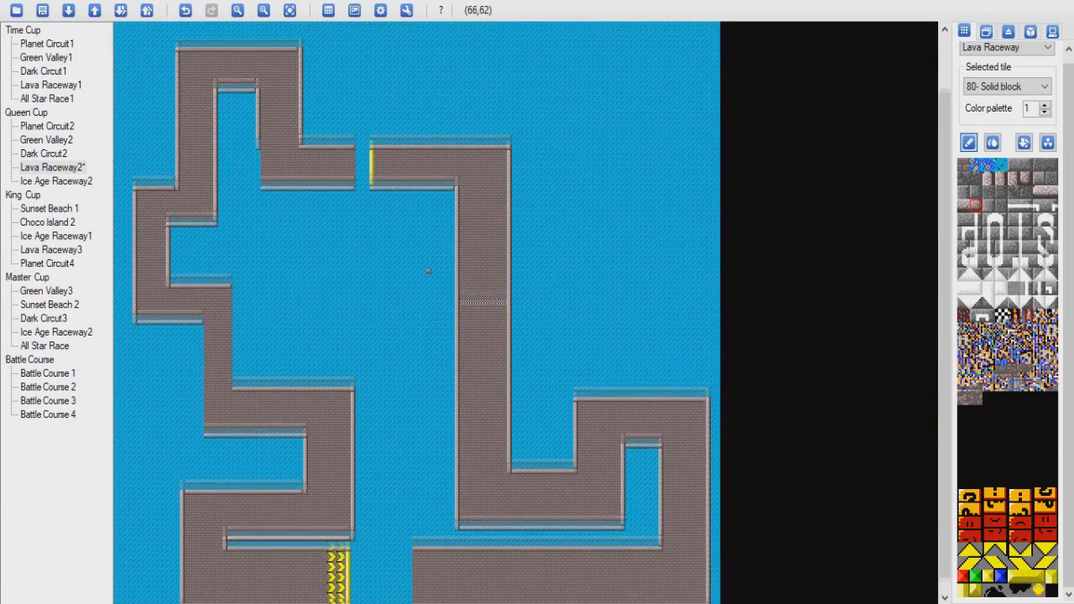
pyautogui.scroll(-2, 417, 313)
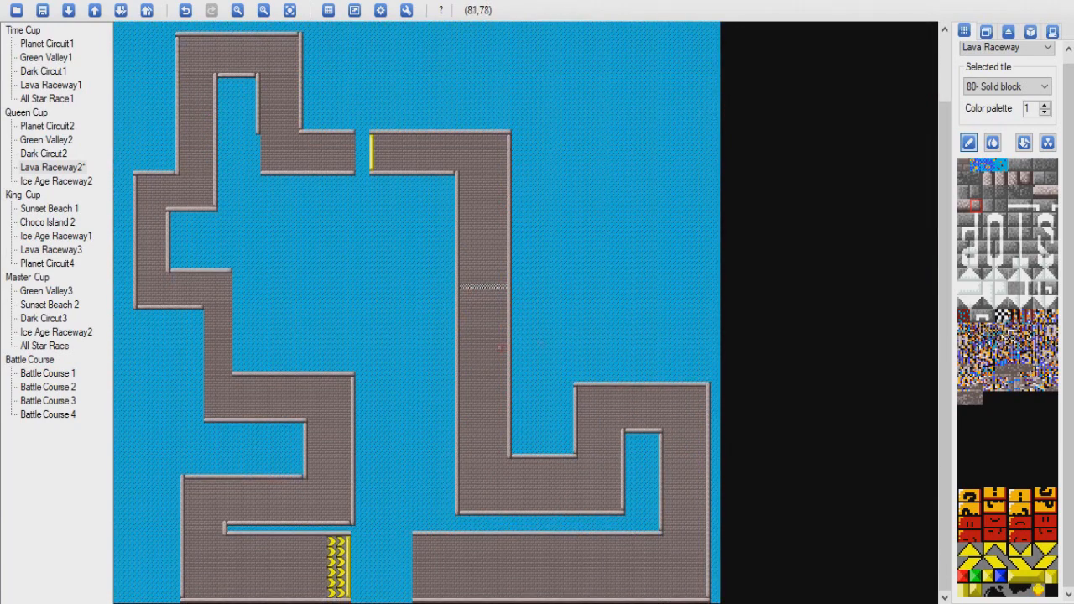
pyautogui.click(1050, 205)
pyautogui.click(1008, 31)
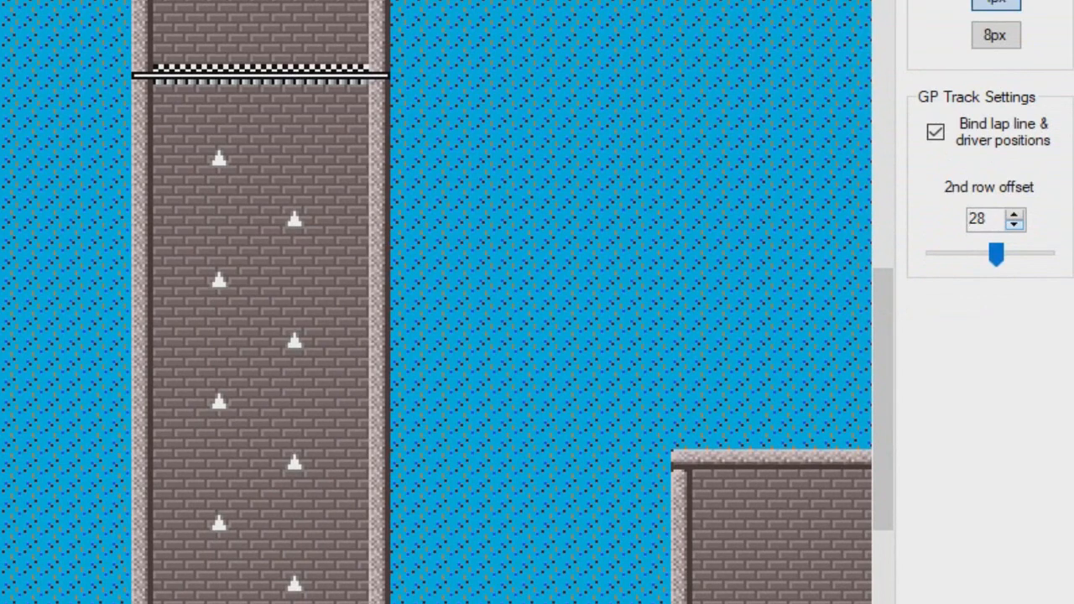
# Step: Lower the GP starting grid's 2nd row offset to -96
pyautogui.click(1013, 224)
pyautogui.click(1013, 224)
pyautogui.click(1013, 224)
pyautogui.click(1013, 224)
pyautogui.click(1014, 224)
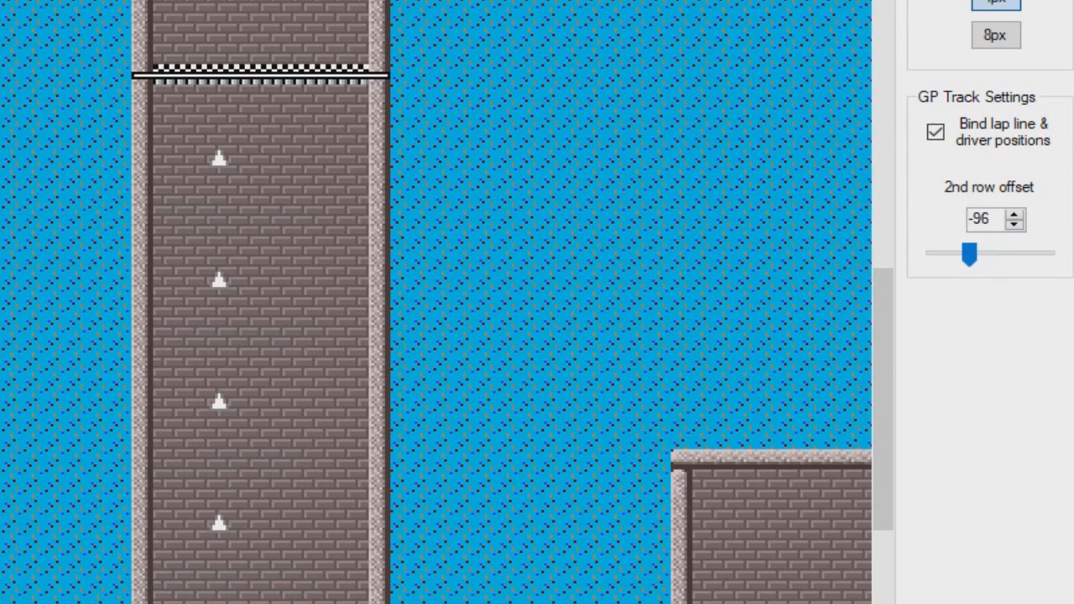
# Step: Raise the 2nd row offset to 24 to bring the second row of drivers back onto the start straight
pyautogui.press('Up')
pyautogui.press('Up')
pyautogui.press('Up')
pyautogui.press('Up')
pyautogui.press('Up')
pyautogui.press('Up')
pyautogui.press('Up')
pyautogui.press('Up')
pyautogui.press('Up')
pyautogui.press('Up')
pyautogui.press('Up')
pyautogui.press('Up')
pyautogui.press('Up')
pyautogui.press('Up')
pyautogui.press('Up')
pyautogui.press('Up')
pyautogui.press('Up')
pyautogui.press('Up')
pyautogui.press('Up')
pyautogui.press('Up')
pyautogui.press('Up')
pyautogui.press('Up')
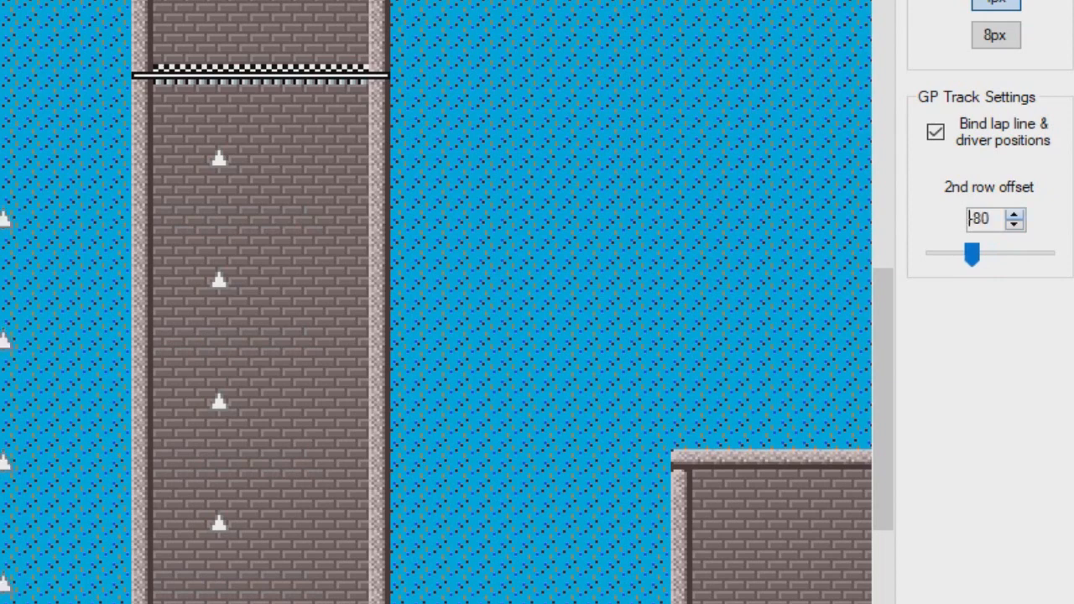
pyautogui.press('Up')
pyautogui.press('Up')
pyautogui.press('Up')
pyautogui.press('Up')
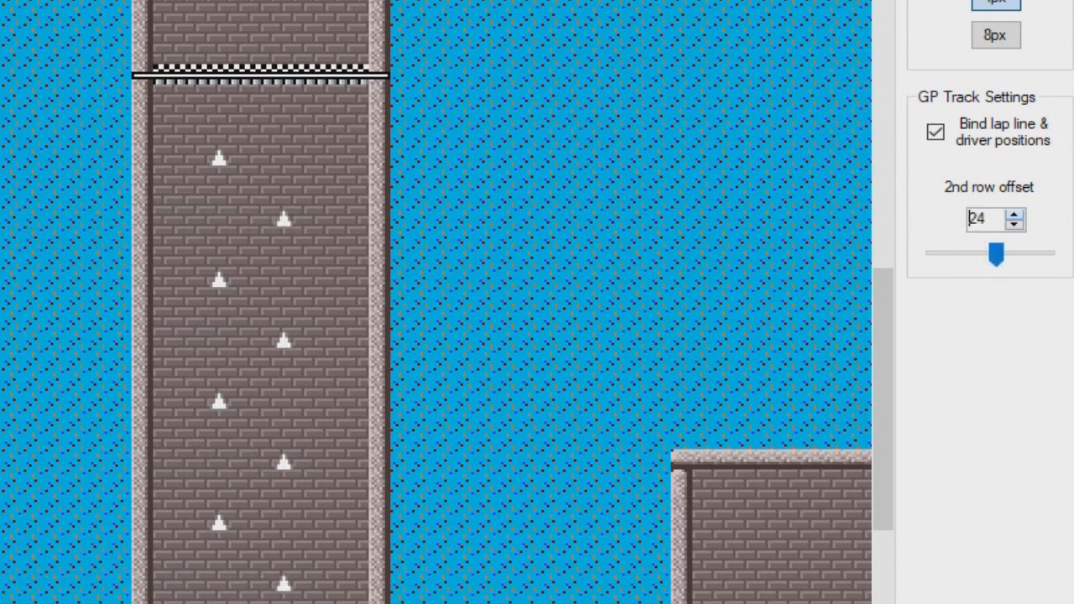
pyautogui.press('Down')
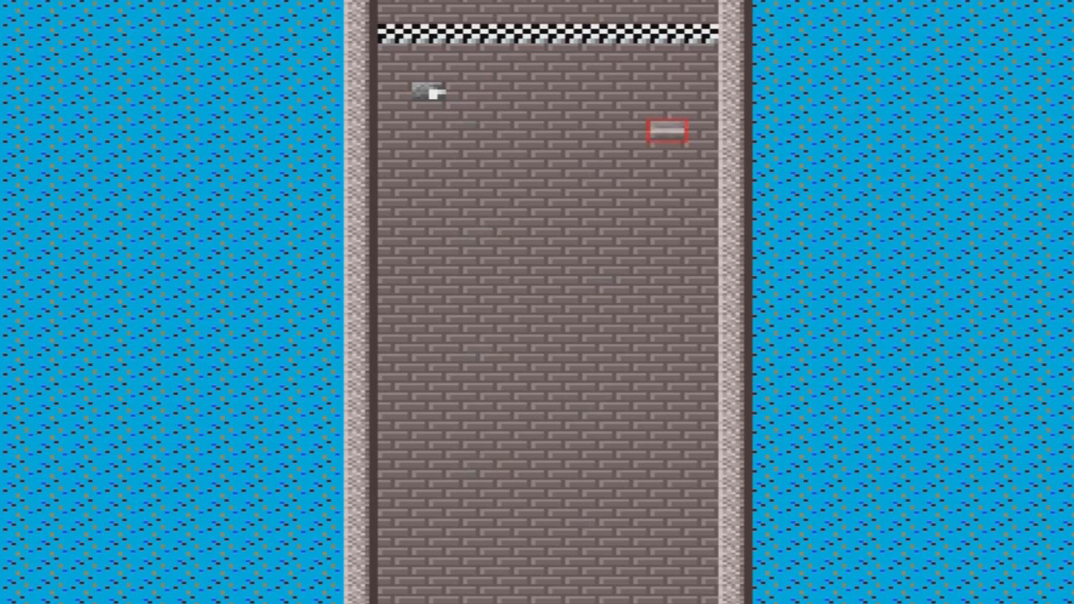
# Step: Complete the white starting-grid mark in front of the first driver position with the remaining bracket tiles
pyautogui.click(461, 92)
pyautogui.click(497, 93)
pyautogui.click(537, 92)
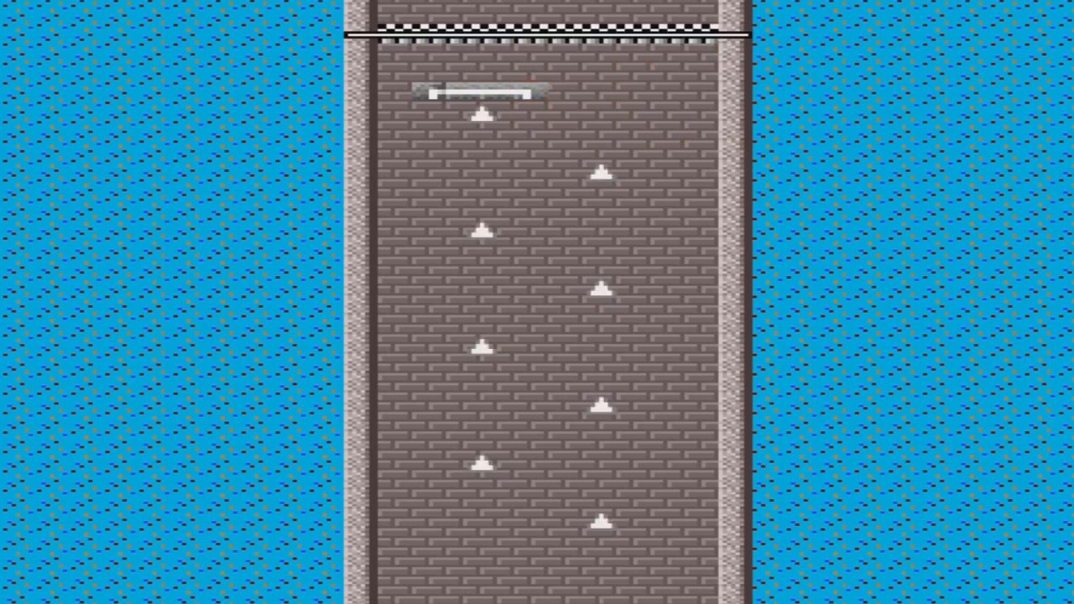
# Step: Copy the first starting-grid mark and place it in front of the second driver position, offset to the right
pyautogui.moveTo(421, 91); pyautogui.dragTo(539, 92, button='right')
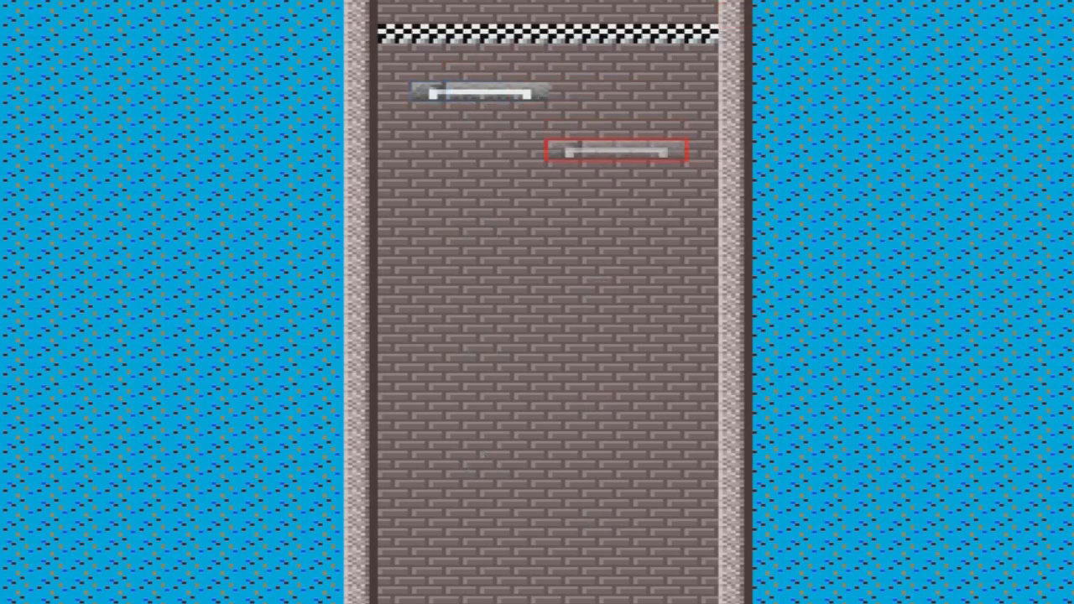
pyautogui.click(617, 149)
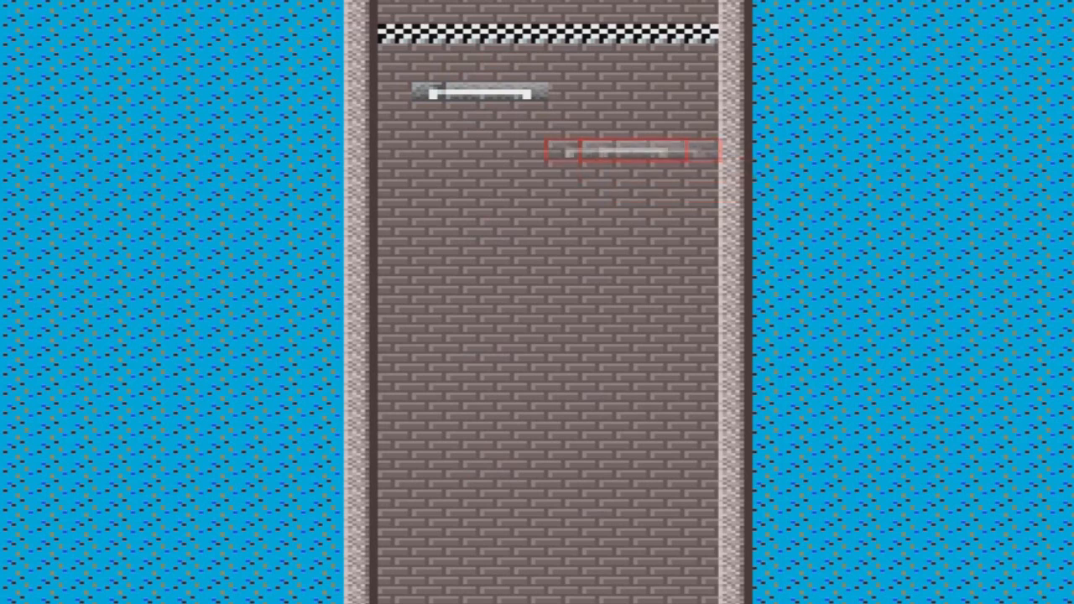
pyautogui.click(616, 149)
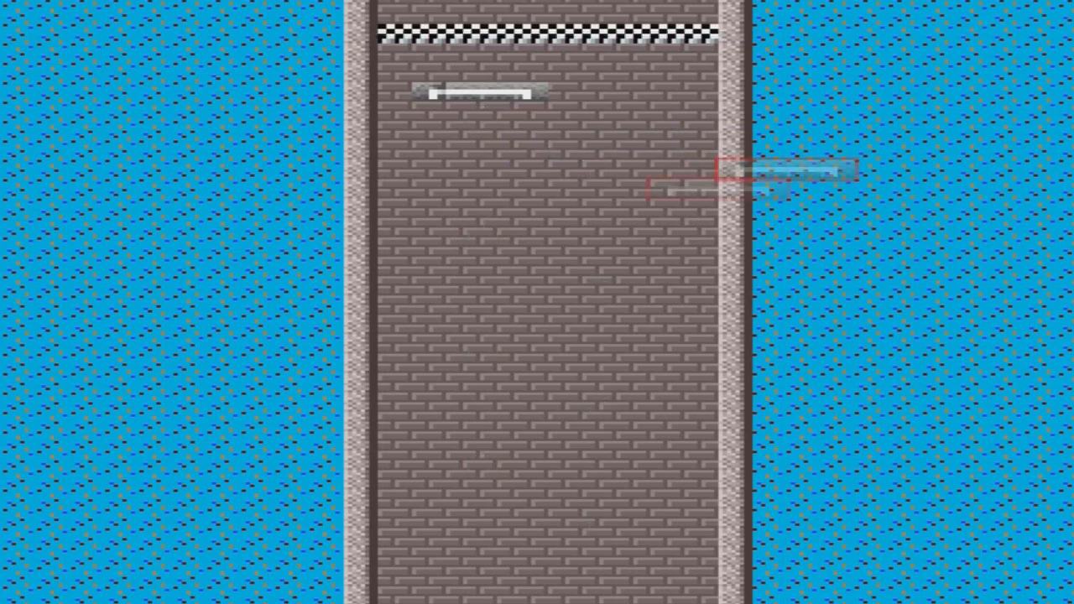
pyautogui.click(582, 150)
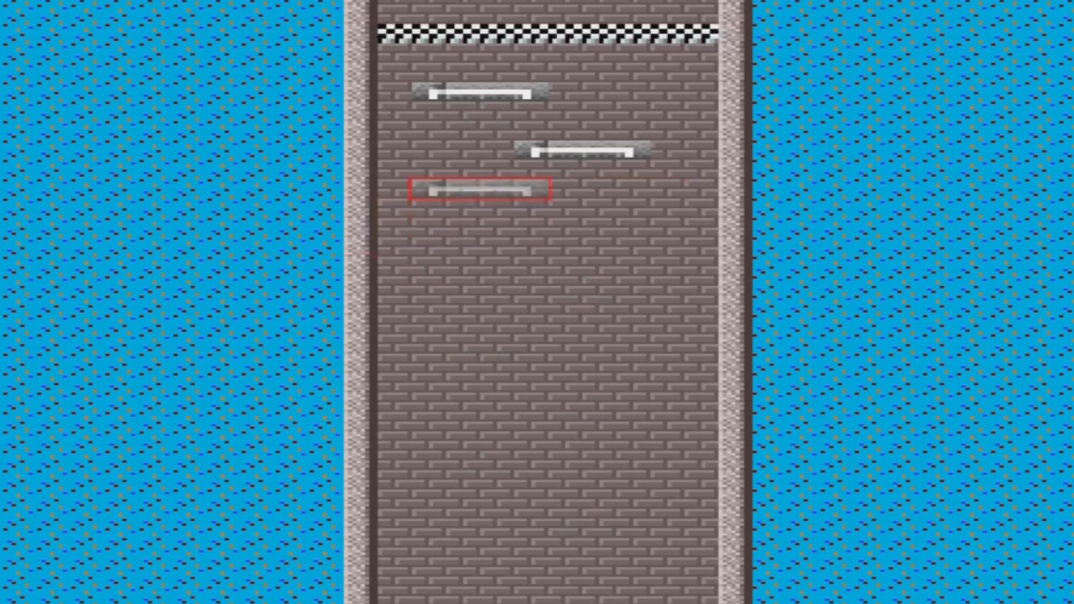
# Step: Place six more starting-grid marks down the start straight, alternating left and right, in front of the third to eighth driver positions
pyautogui.click(480, 208)
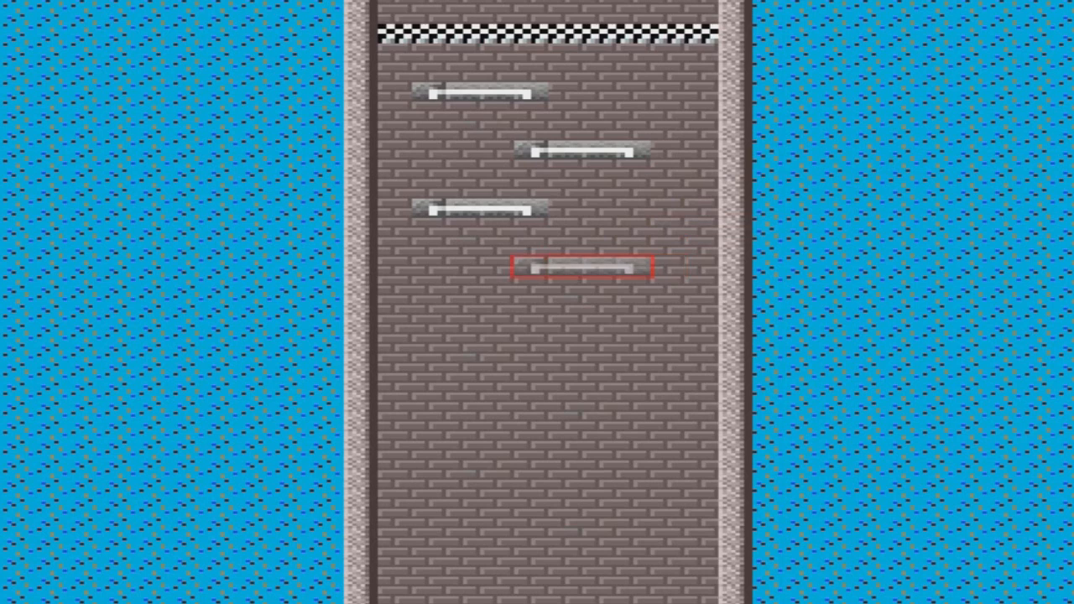
pyautogui.click(582, 267)
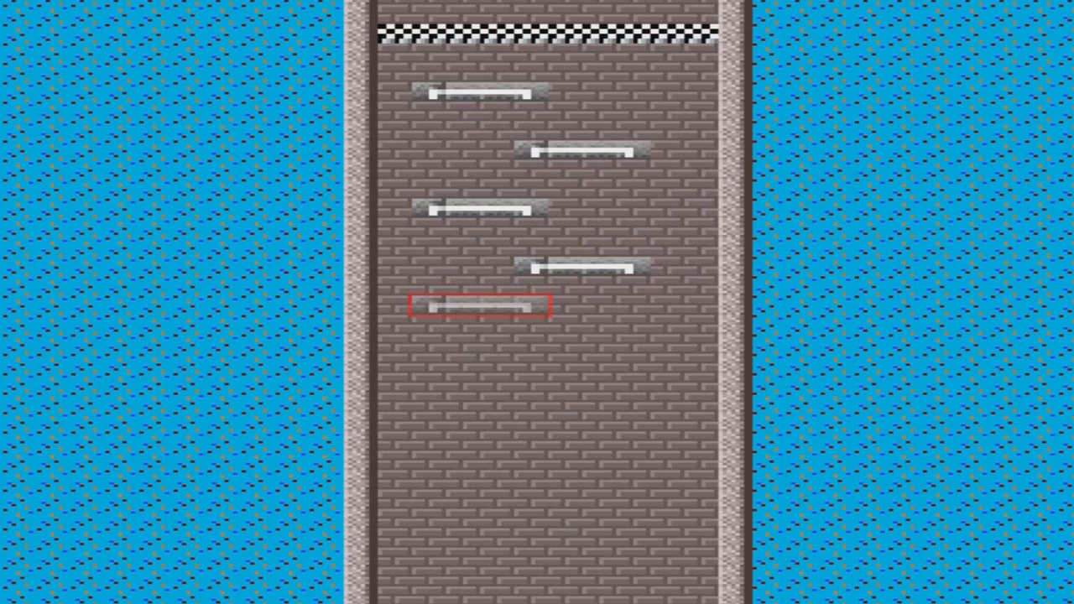
pyautogui.click(480, 325)
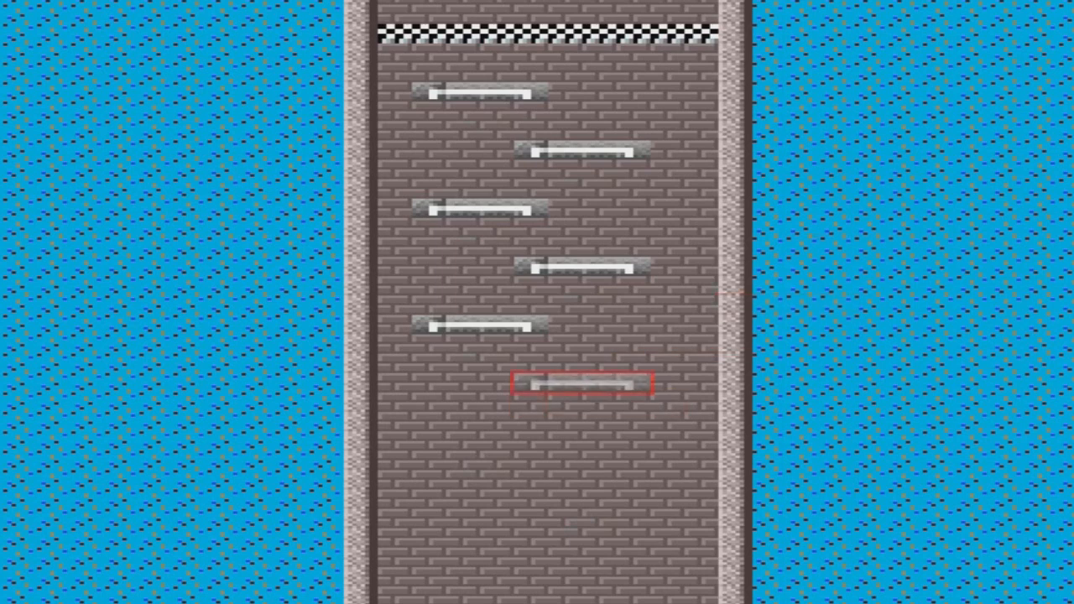
pyautogui.click(582, 383)
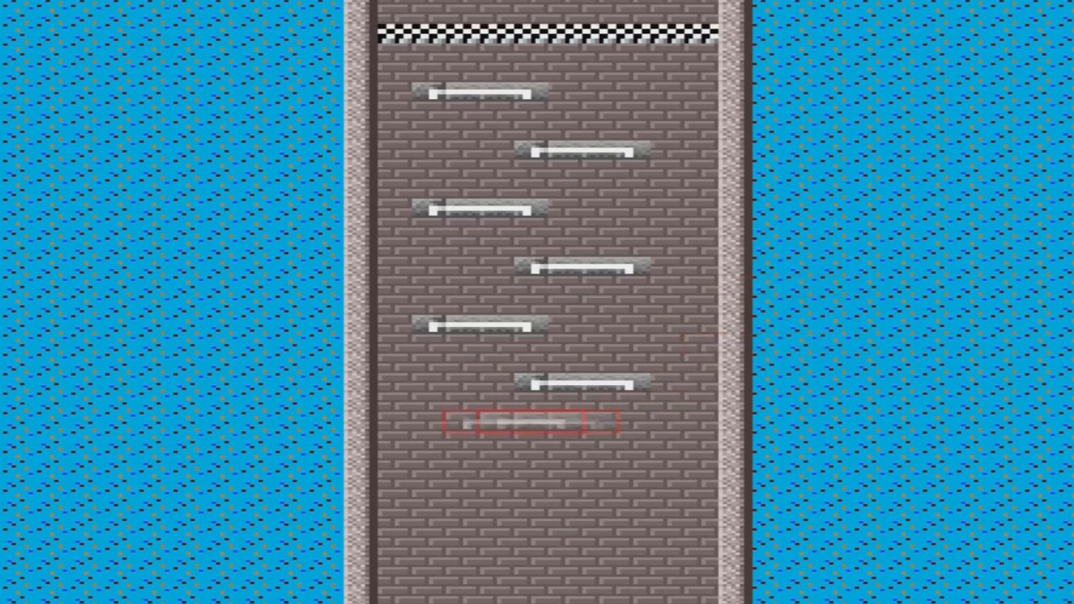
pyautogui.click(480, 441)
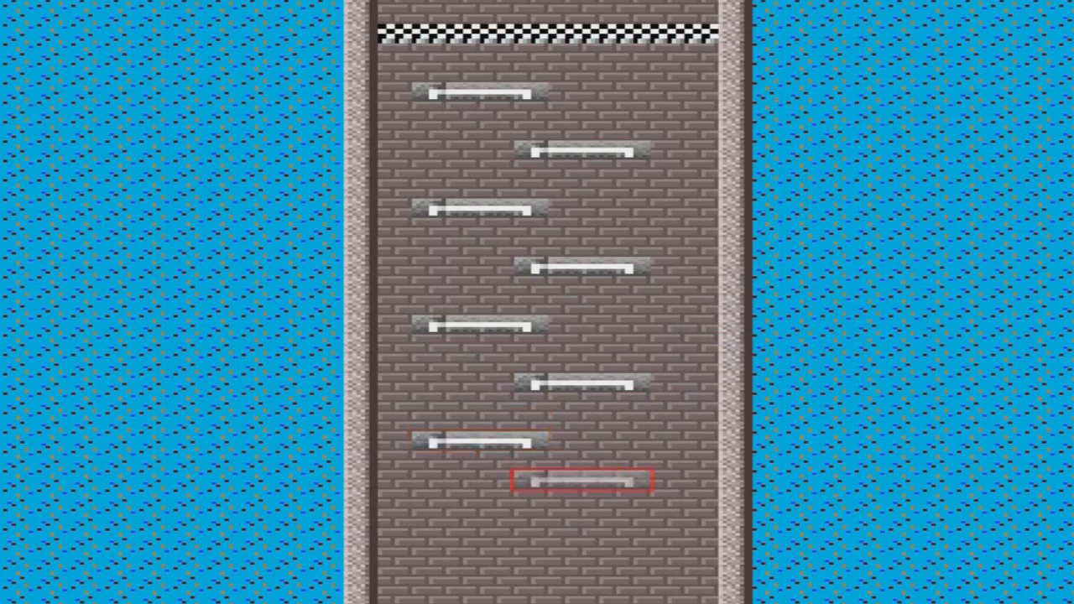
pyautogui.click(582, 499)
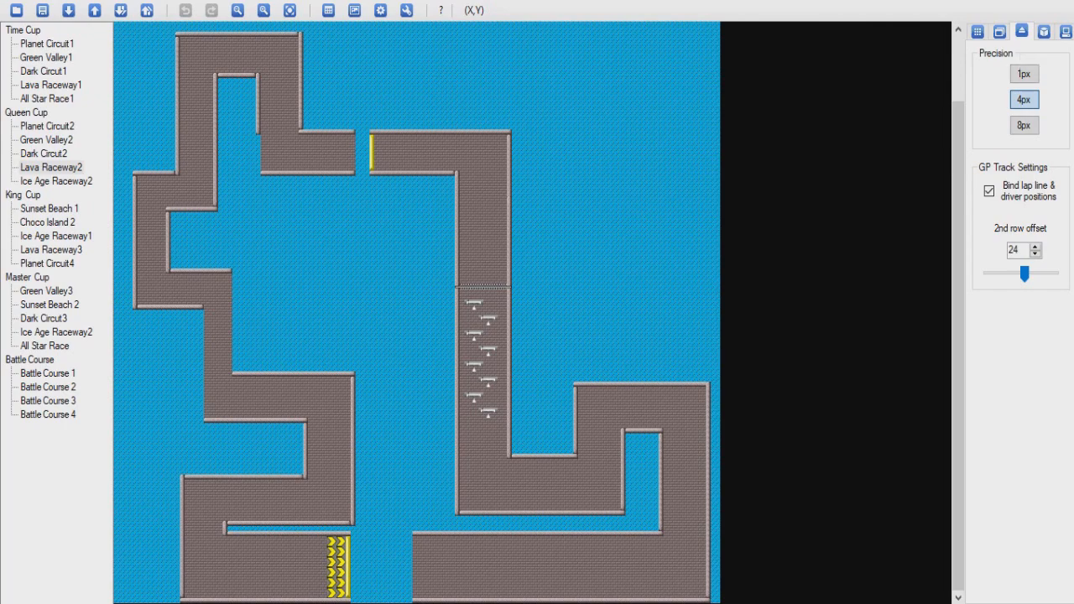
# Step: Place four X-shaped coin clusters as an overlay, two by two, in the vertical corridor leading to the upper jump
pyautogui.click(998, 31)
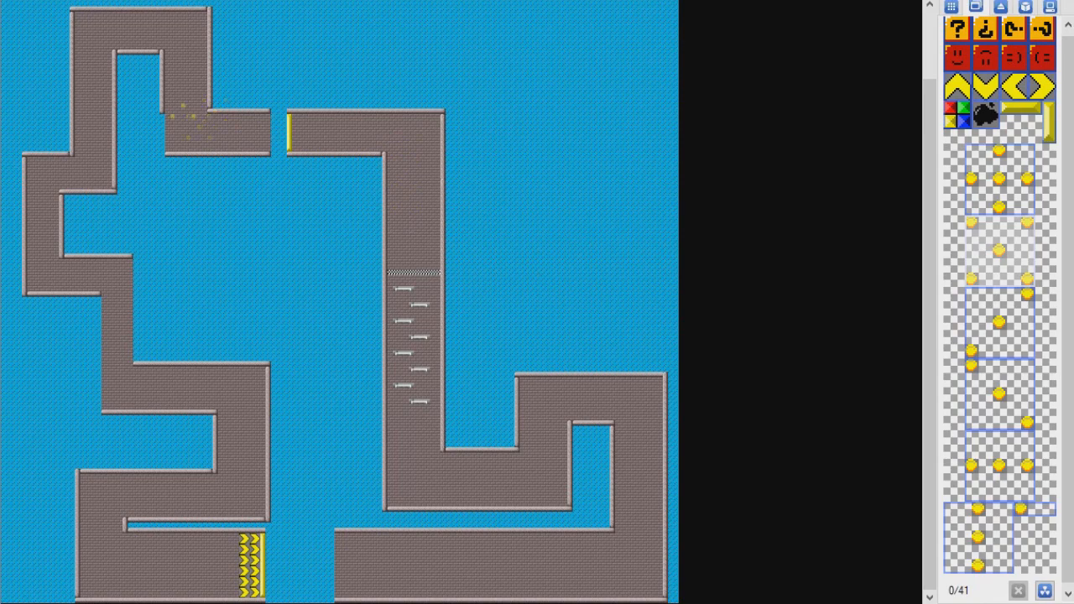
pyautogui.click(178, 84)
pyautogui.click(185, 84)
pyautogui.click(178, 57)
pyautogui.click(194, 57)
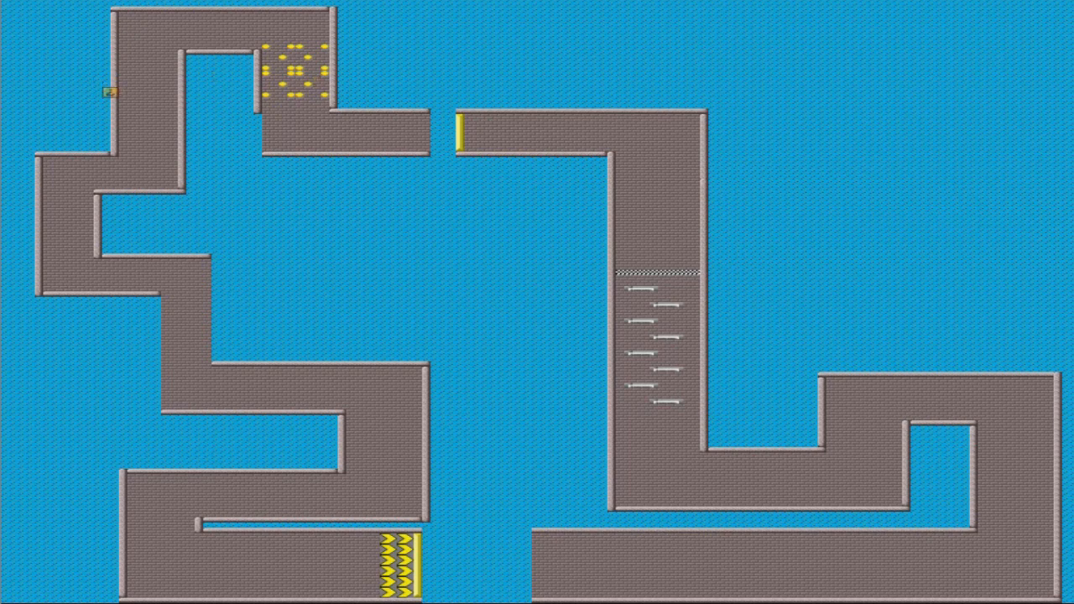
# Step: Place six question-mark panels in two staggered rows of three across the upper-left vertical corridor
pyautogui.click(127, 93)
pyautogui.click(145, 92)
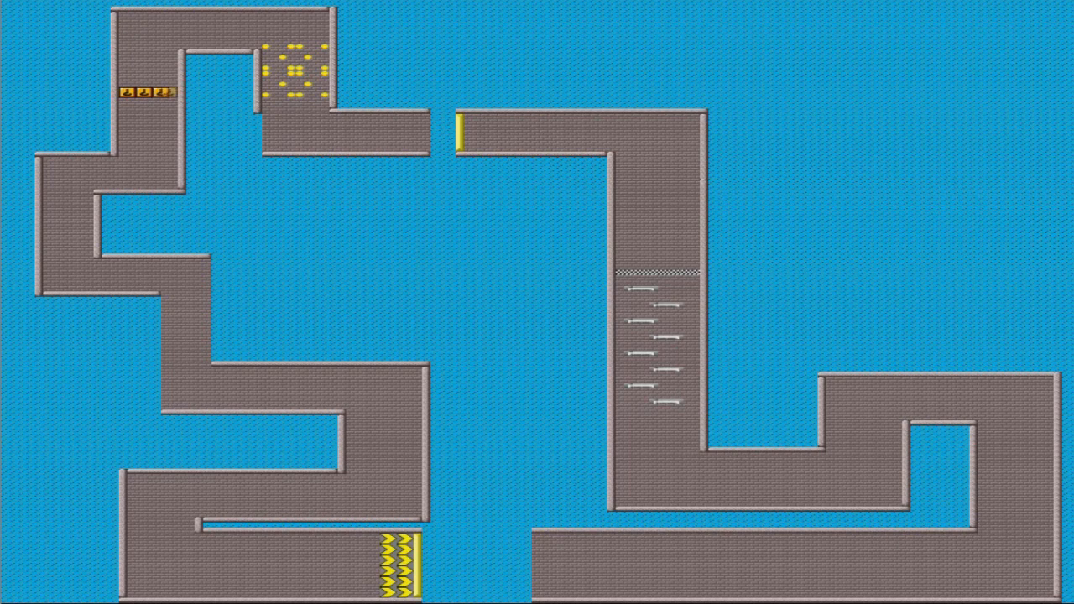
pyautogui.click(161, 92)
pyautogui.click(170, 103)
pyautogui.click(152, 102)
pyautogui.click(136, 102)
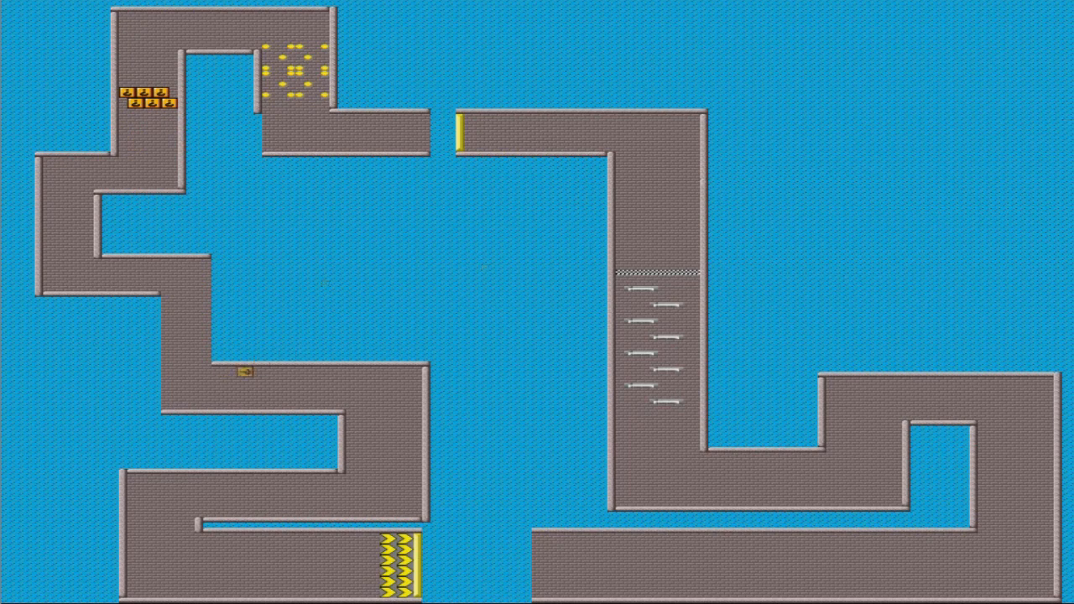
# Step: Fill the middle-left corridor's width with a two-by-four block of question-mark panels, and add coins beside the lower-left wall end
pyautogui.click(253, 371)
pyautogui.click(254, 380)
pyautogui.click(253, 388)
pyautogui.click(253, 397)
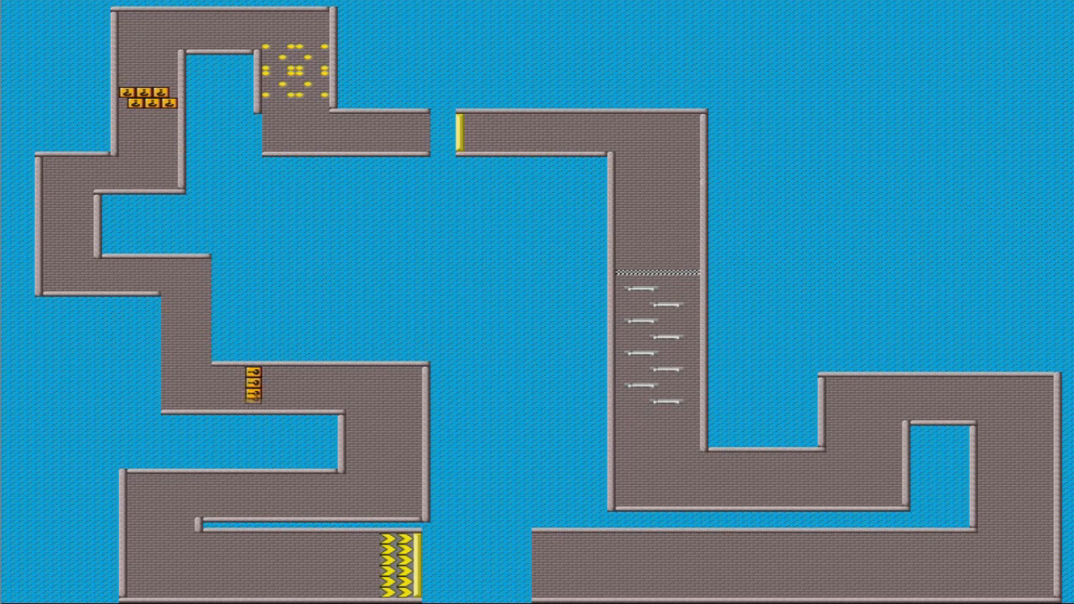
pyautogui.click(270, 371)
pyautogui.click(270, 380)
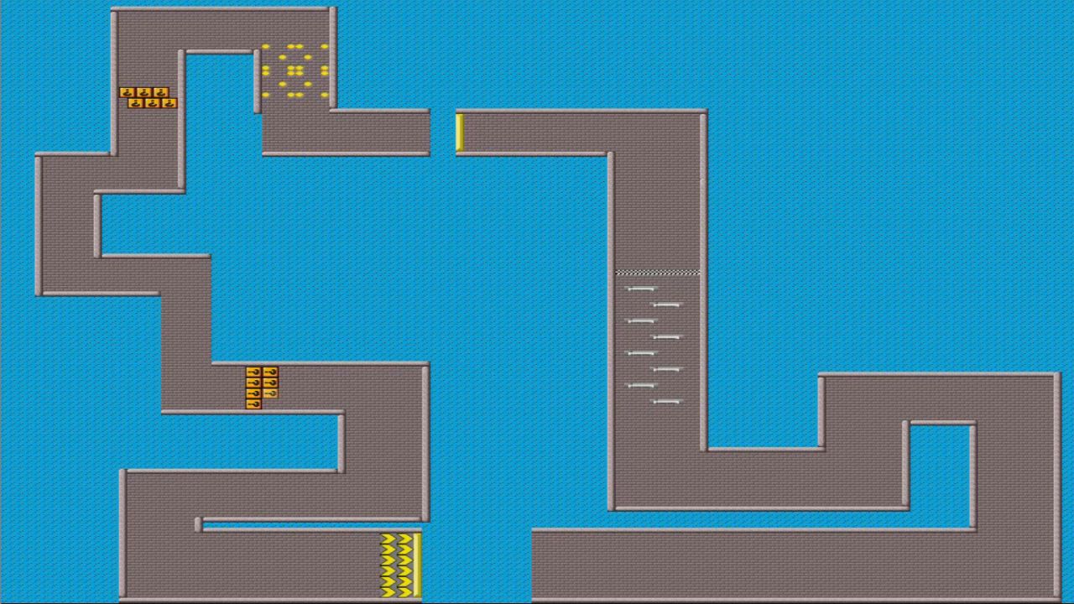
pyautogui.click(270, 392)
pyautogui.click(265, 403)
pyautogui.click(147, 520)
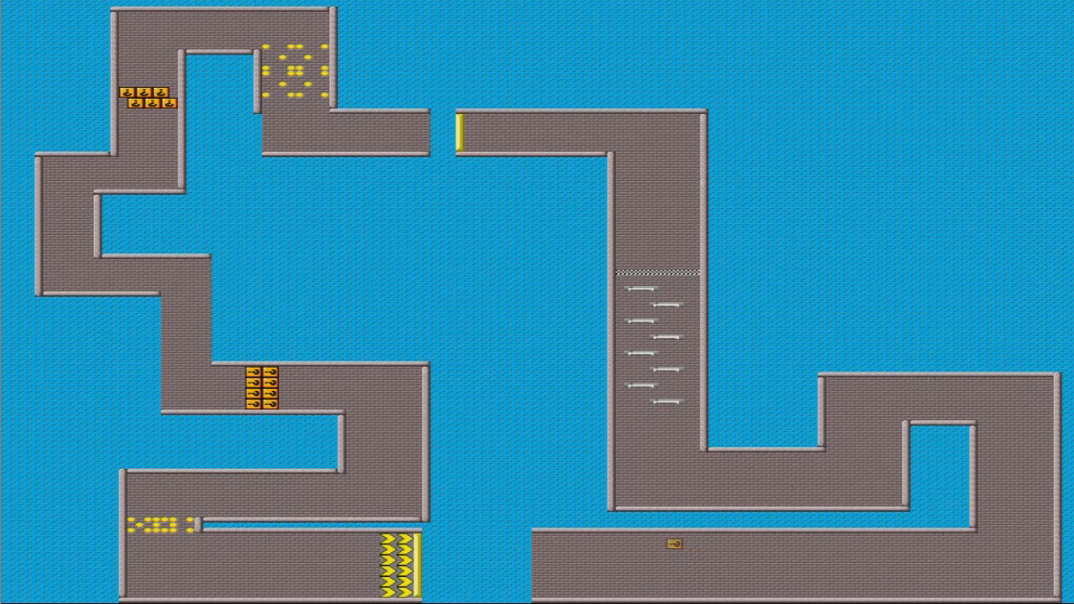
# Step: Place a single column of question-mark panels across the full width of the bottom straight beyond the jump gap
pyautogui.click(683, 539)
pyautogui.click(683, 549)
pyautogui.click(683, 559)
pyautogui.click(683, 570)
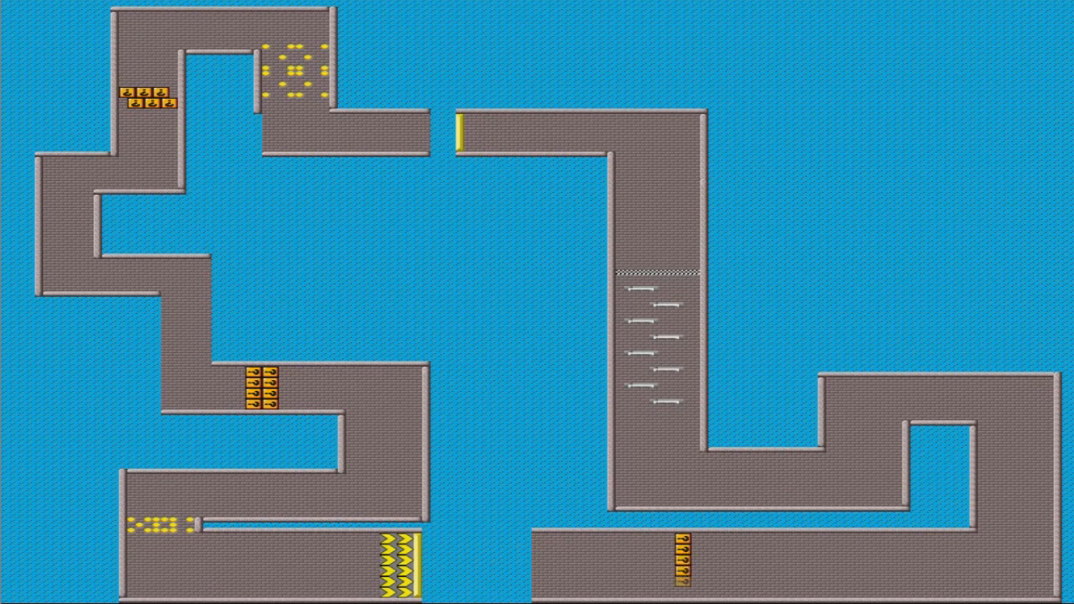
pyautogui.click(682, 581)
# Step: Place overlapping plus-shaped coin clusters across the far-right vertical corridor
pyautogui.click(998, 461)
pyautogui.click(1015, 470)
pyautogui.click(1015, 482)
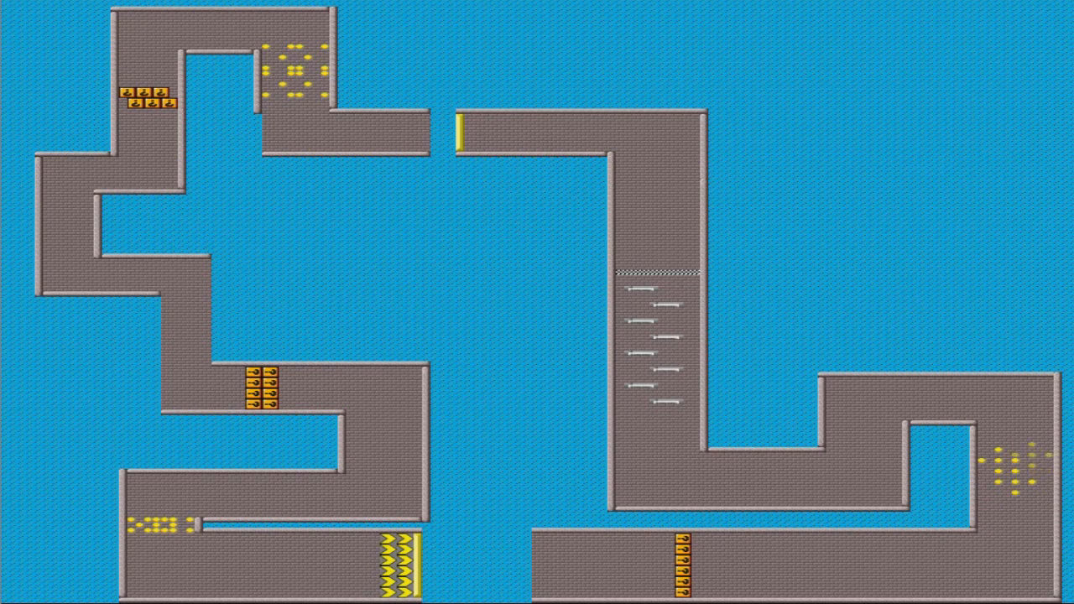
pyautogui.click(1032, 461)
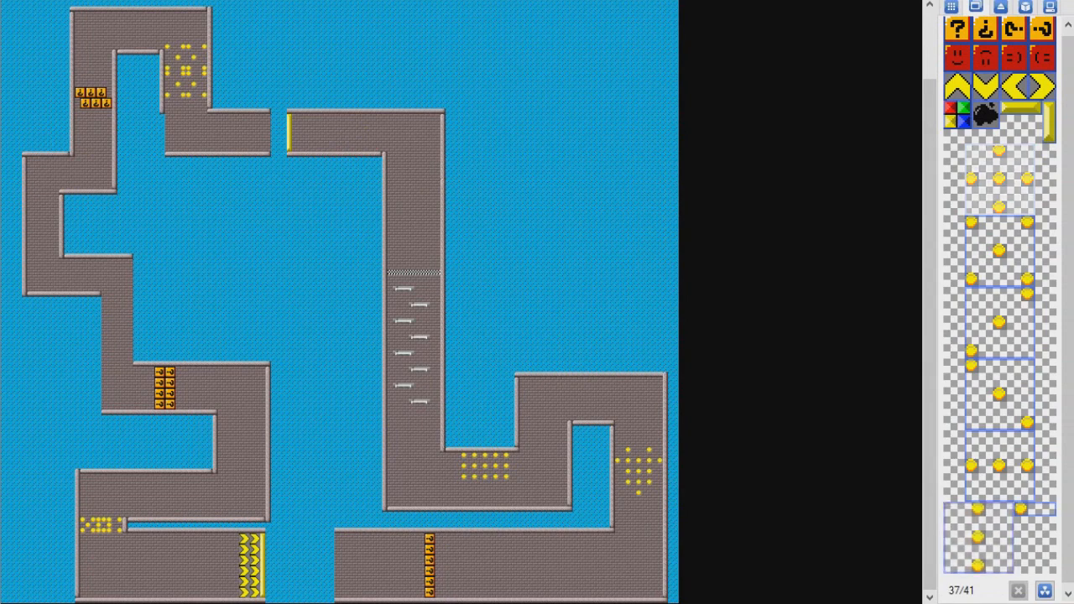
# Step: Place three plus-shaped coin clusters around the corner between the start straight and the upper jump
pyautogui.click(395, 133)
pyautogui.click(420, 130)
pyautogui.click(401, 167)
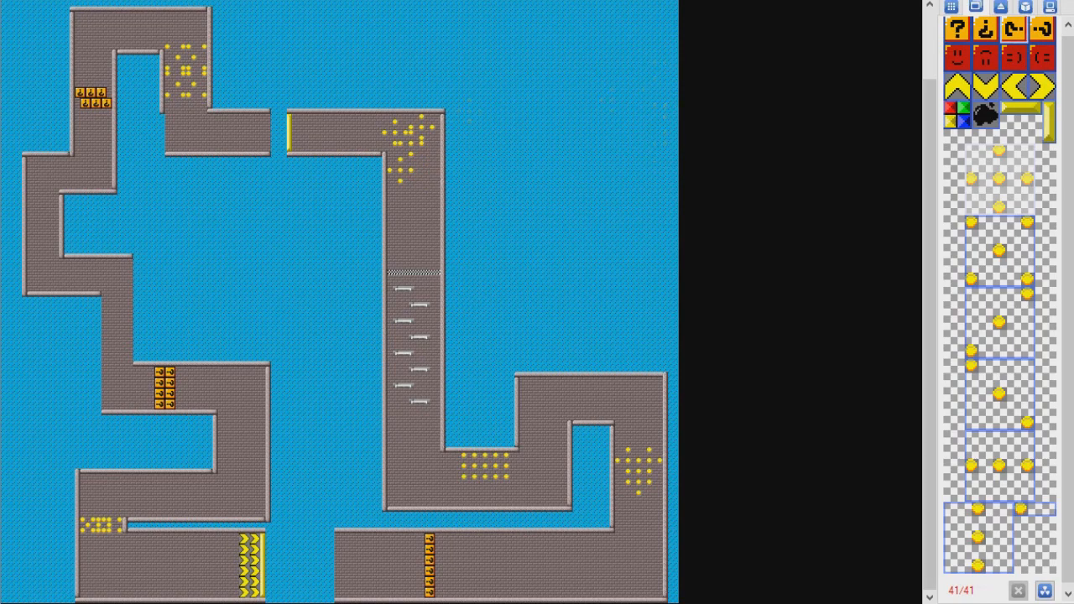
# Step: Set the track objects' routine, interaction and tileset all to Thwomp
pyautogui.click(1025, 6)
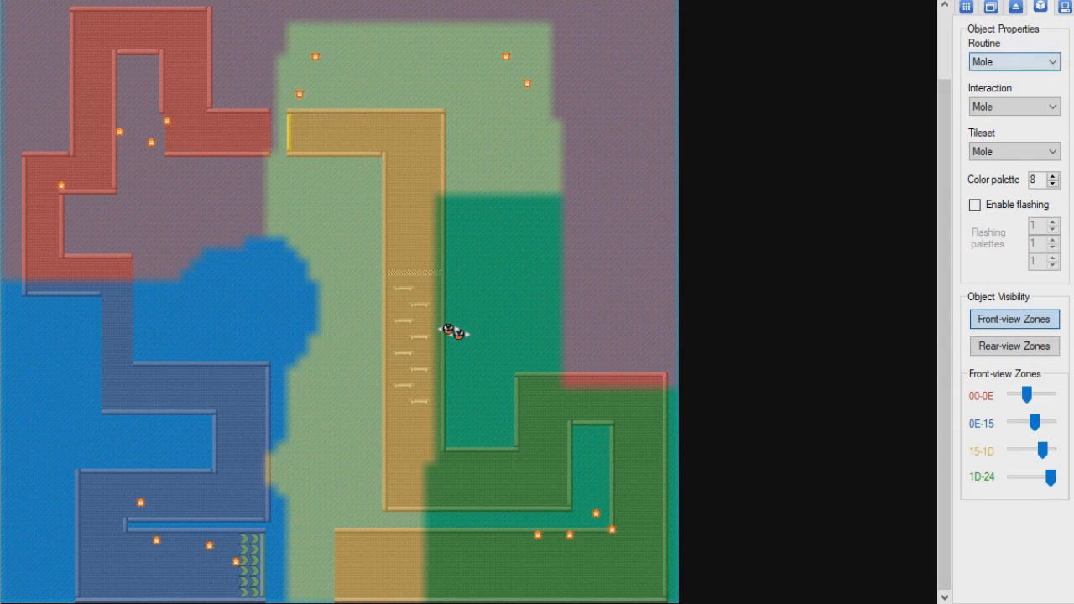
pyautogui.click(1013, 61)
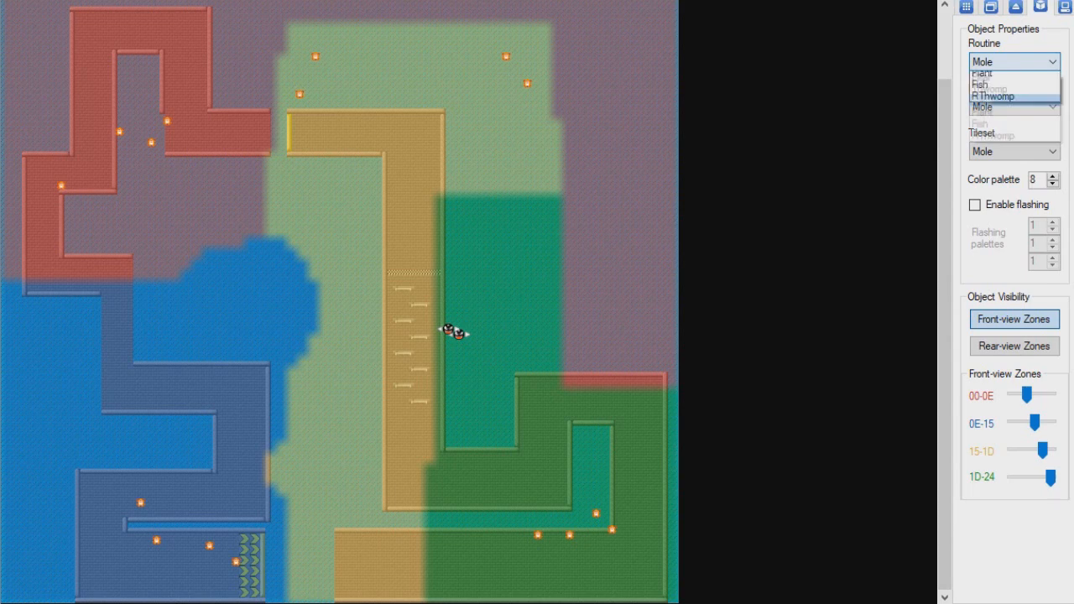
pyautogui.click(1013, 100)
pyautogui.click(1013, 107)
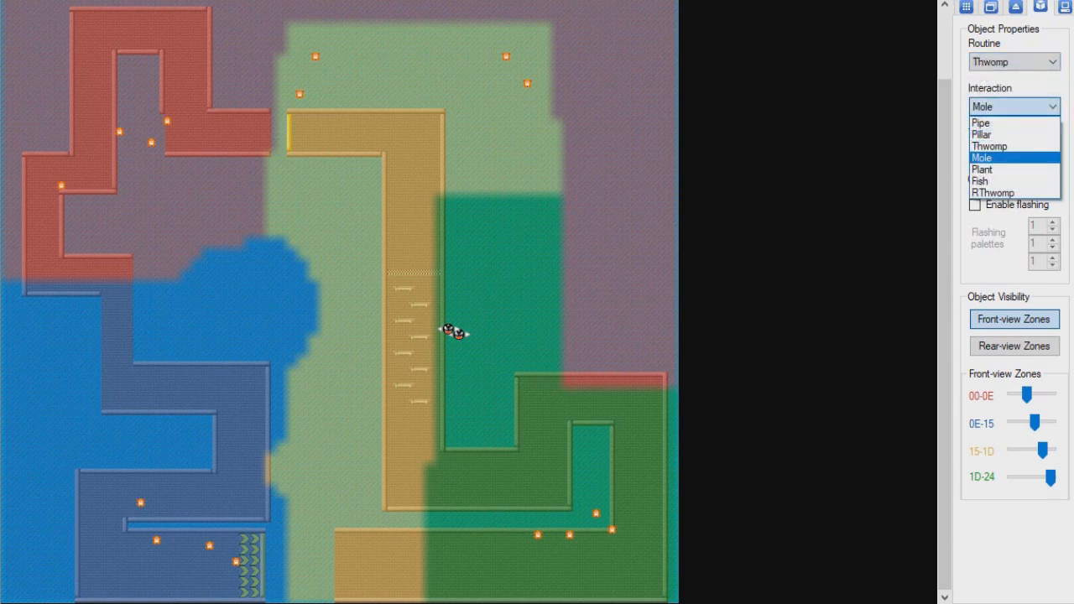
pyautogui.click(989, 146)
pyautogui.click(1014, 151)
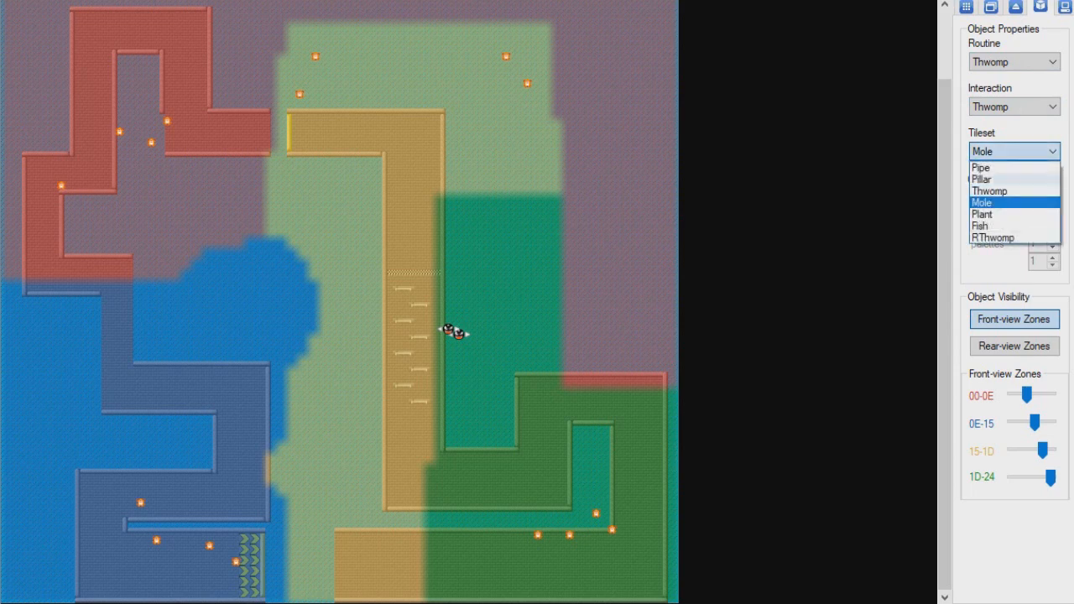
pyautogui.click(989, 191)
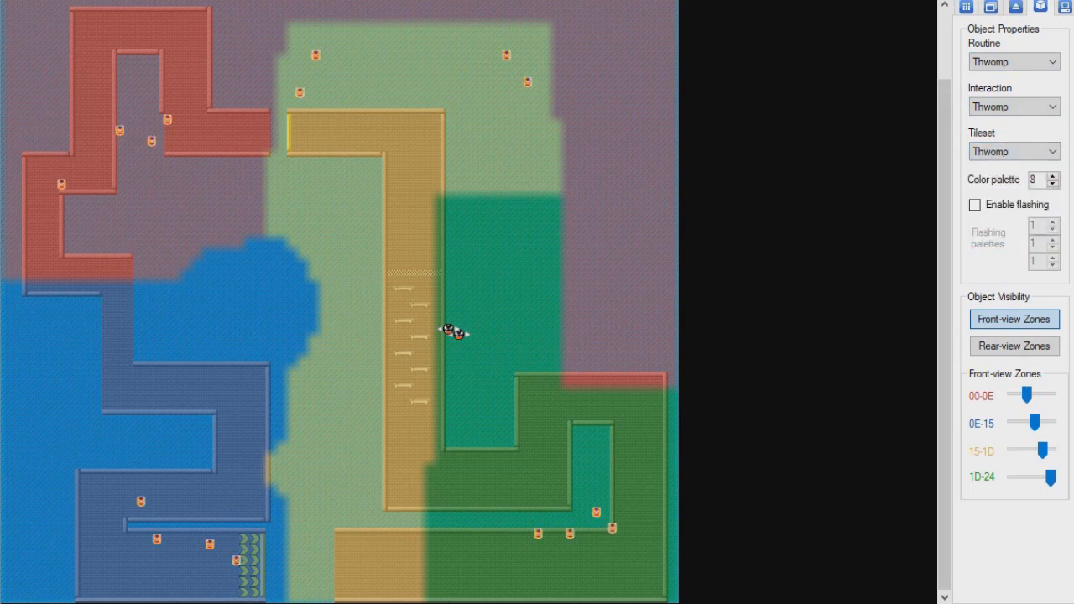
# Step: Set the Thwomp objects' color palette to 5
pyautogui.click(1052, 184)
pyautogui.click(1051, 183)
pyautogui.click(1052, 184)
pyautogui.click(1052, 184)
pyautogui.click(1051, 175)
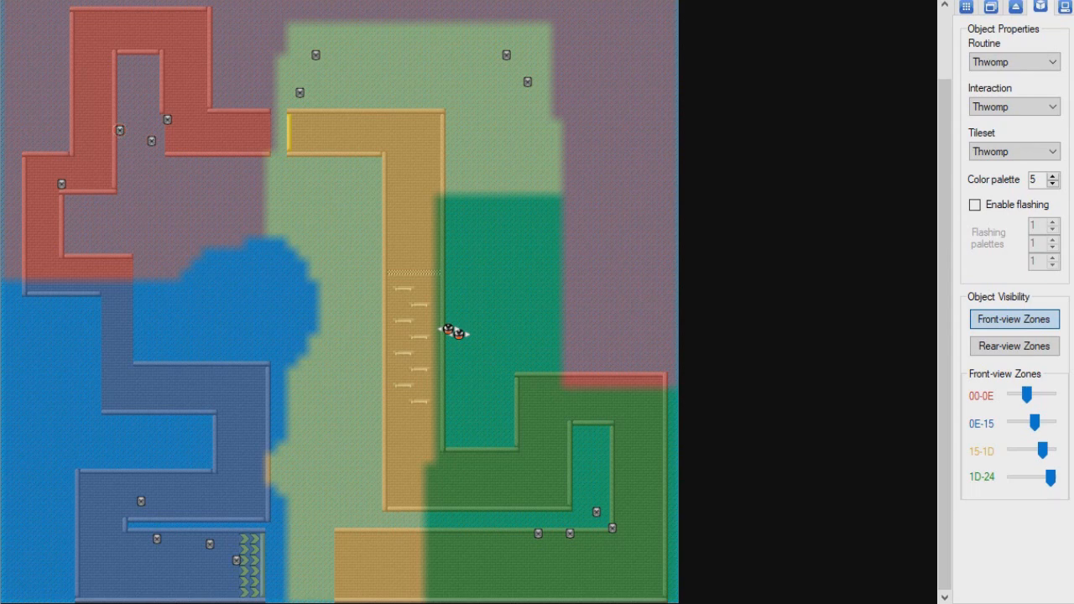
# Step: Move the red zone's four Thwomps into the top-left corridor, two near each corner
pyautogui.moveTo(167, 119); pyautogui.dragTo(193, 27)
pyautogui.moveTo(151, 141); pyautogui.dragTo(183, 34)
pyautogui.moveTo(119, 130); pyautogui.dragTo(108, 38)
pyautogui.moveTo(61, 184); pyautogui.dragTo(93, 22)
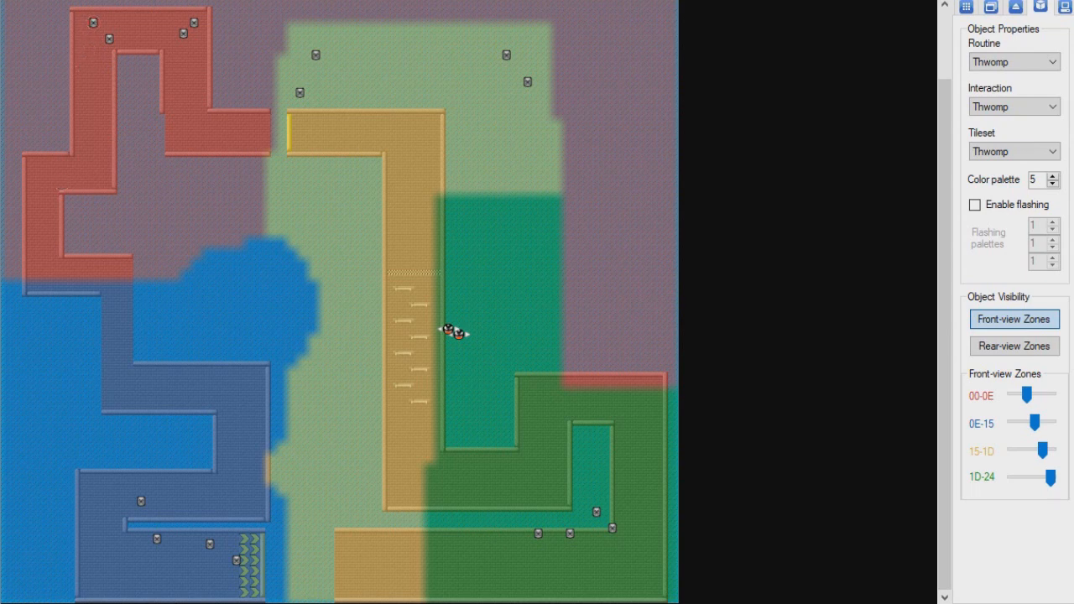
# Step: Change the yellow front-view zone to 15-21 and stagger its four Thwomps across the bottom straight beyond the jump gap
pyautogui.moveTo(300, 92); pyautogui.dragTo(400, 441)
pyautogui.moveTo(1042, 450); pyautogui.dragTo(1046, 451)
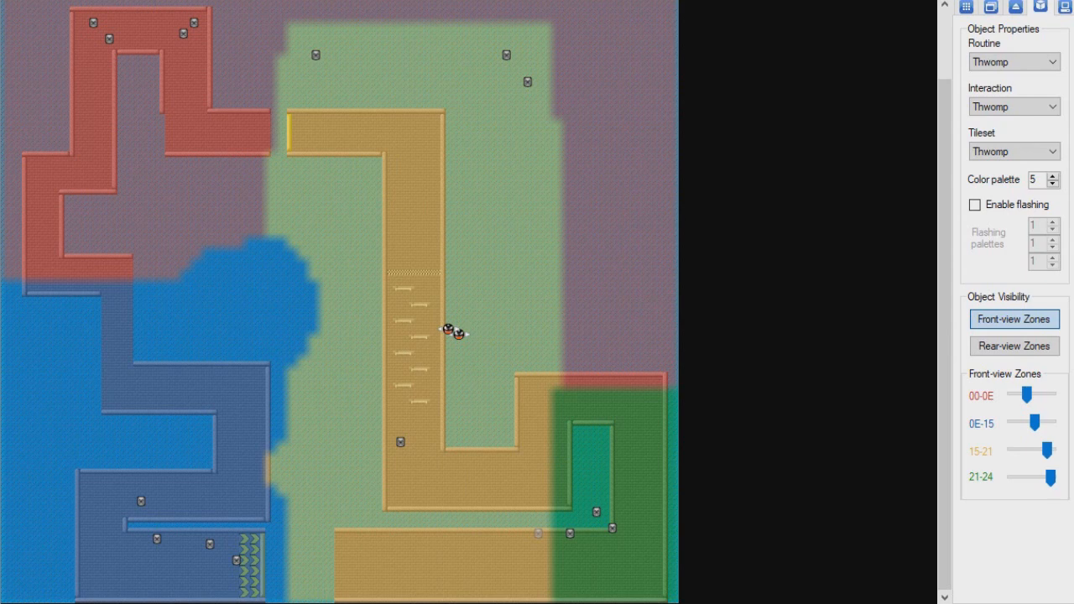
pyautogui.moveTo(400, 441); pyautogui.dragTo(421, 543)
pyautogui.moveTo(315, 55); pyautogui.dragTo(422, 570)
pyautogui.moveTo(526, 82); pyautogui.dragTo(422, 577)
pyautogui.moveTo(506, 55); pyautogui.dragTo(432, 555)
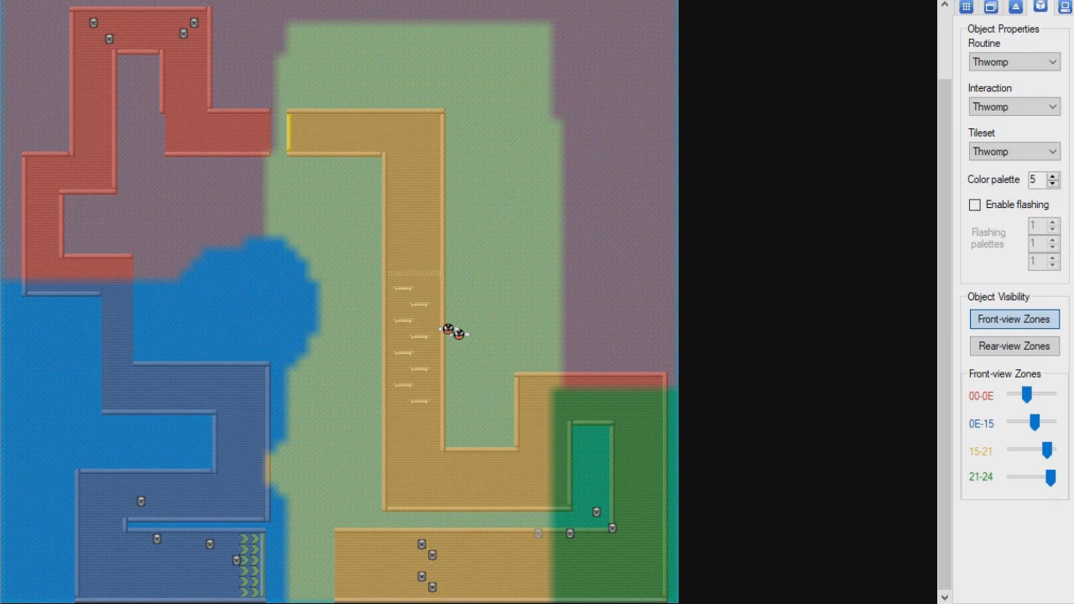
pyautogui.moveTo(422, 576); pyautogui.dragTo(422, 570)
# Step: Arrange the green zone's four Thwomps in an arch across the far-right vertical corridor
pyautogui.moveTo(613, 528); pyautogui.dragTo(623, 495)
pyautogui.moveTo(655, 586); pyautogui.dragTo(654, 495)
pyautogui.moveTo(595, 511); pyautogui.dragTo(643, 479)
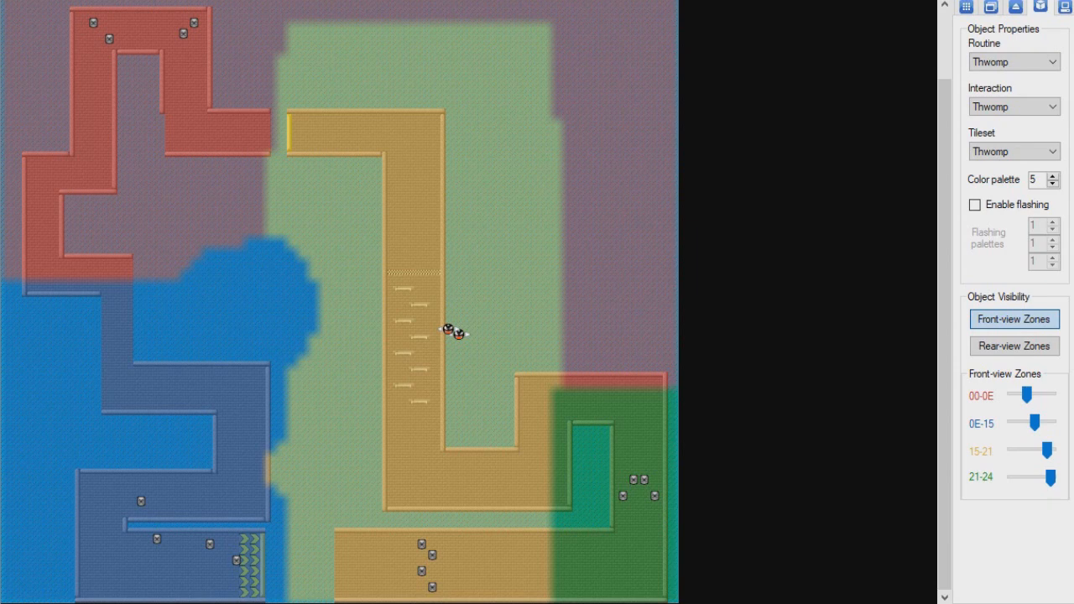
# Step: Arrange the blue zone's four Thwomps in a two-by-two square in the lower-left corridor above the jump
pyautogui.moveTo(237, 561); pyautogui.dragTo(87, 521)
pyautogui.moveTo(156, 537); pyautogui.dragTo(183, 484)
pyautogui.moveTo(87, 522); pyautogui.dragTo(162, 485)
pyautogui.moveTo(210, 544); pyautogui.dragTo(162, 500)
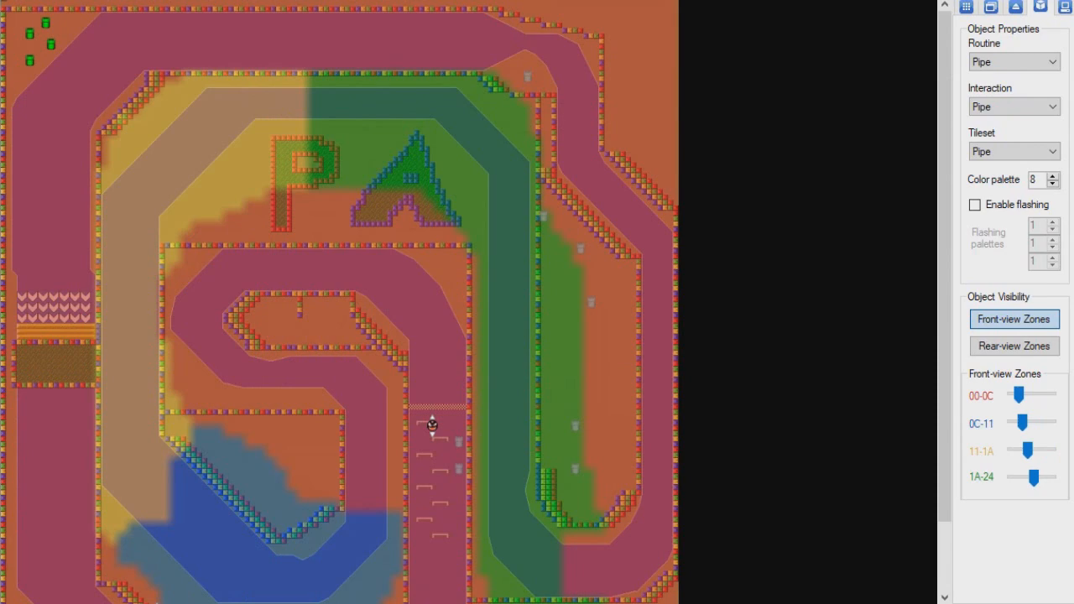
# Step: Examine the front-view object zones on the pipe track and try moving the zone boundaries on the plant track
pyautogui.scroll(-3, 335, 302)
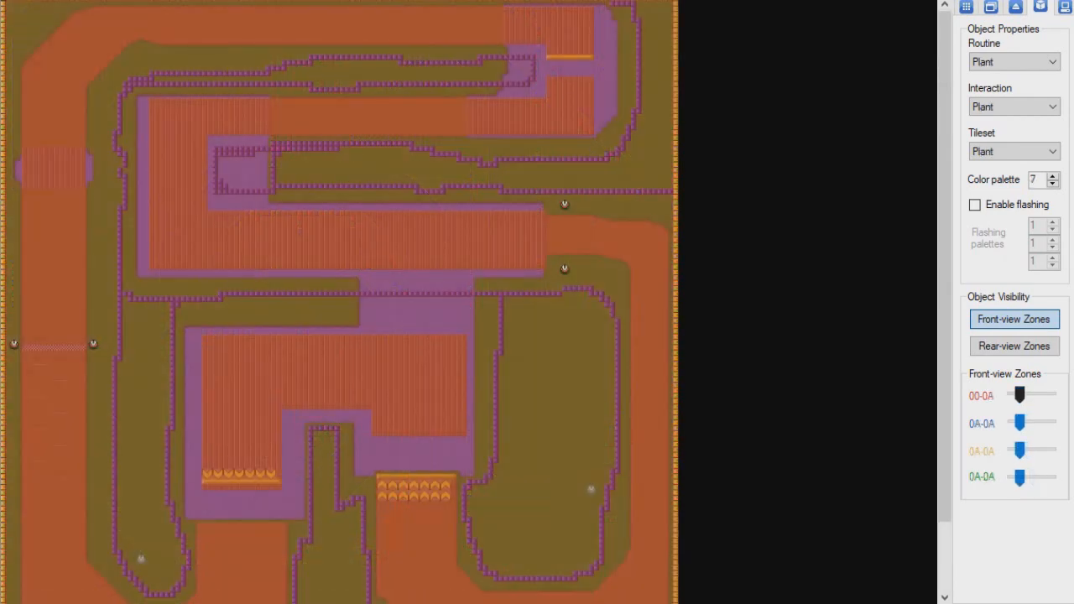
pyautogui.moveTo(1019, 395); pyautogui.dragTo(1037, 422)
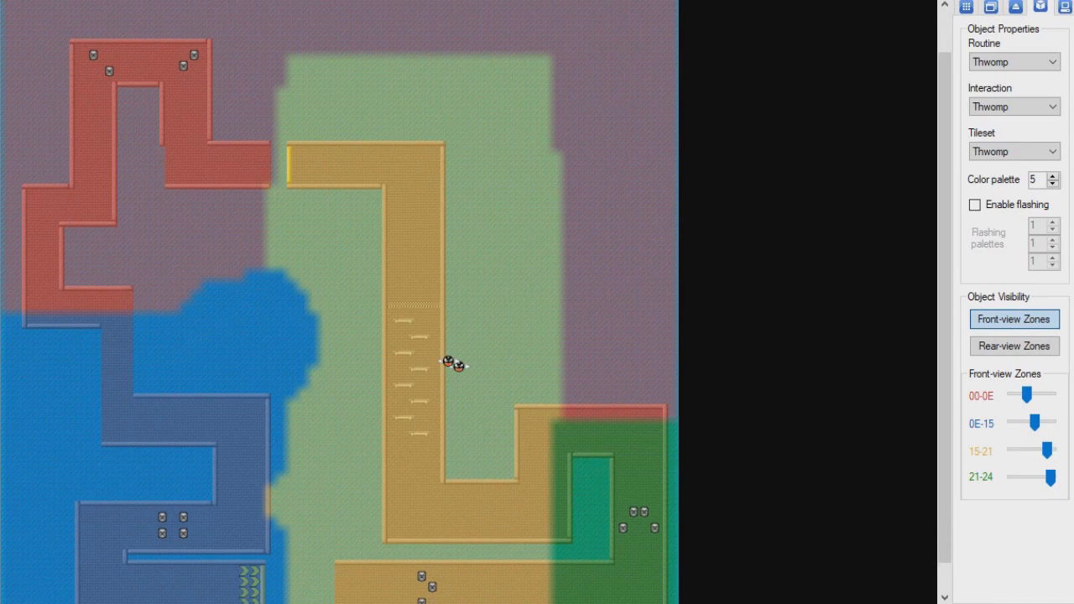
# Step: Move the two Chain Chomps from the start straight's edge into the water beside it, spaced apart vertically
pyautogui.scroll(-2, 339, 302)
pyautogui.scroll(5, 339, 301)
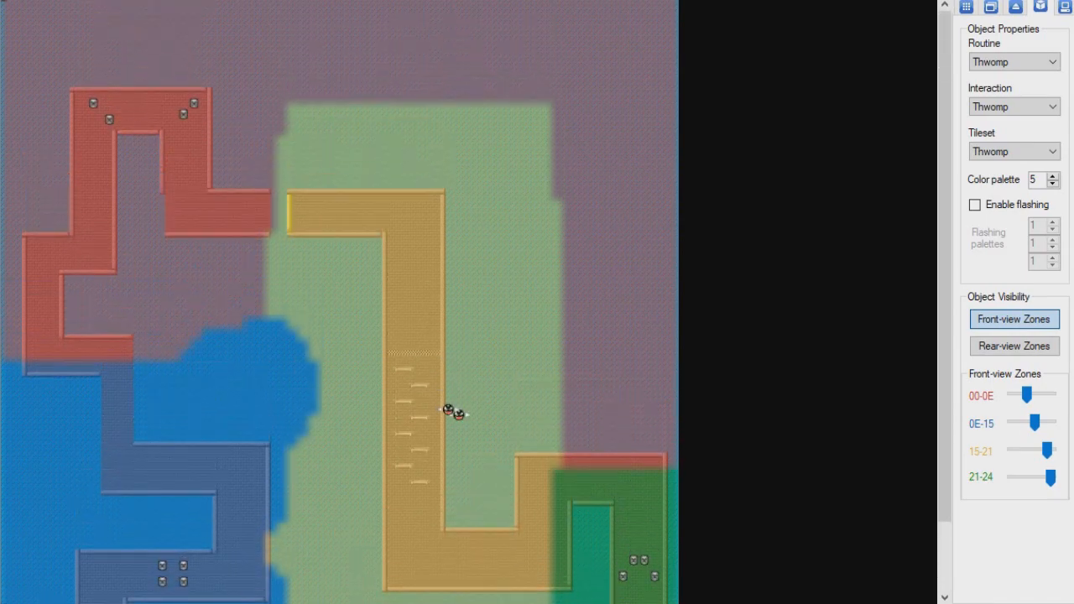
pyautogui.moveTo(447, 409); pyautogui.dragTo(522, 302)
pyautogui.moveTo(458, 415); pyautogui.dragTo(527, 366)
# Step: Adjust the rear-view object zones to 11-14 for blue, 14-21 for yellow and 21-25 for green
pyautogui.click(1013, 346)
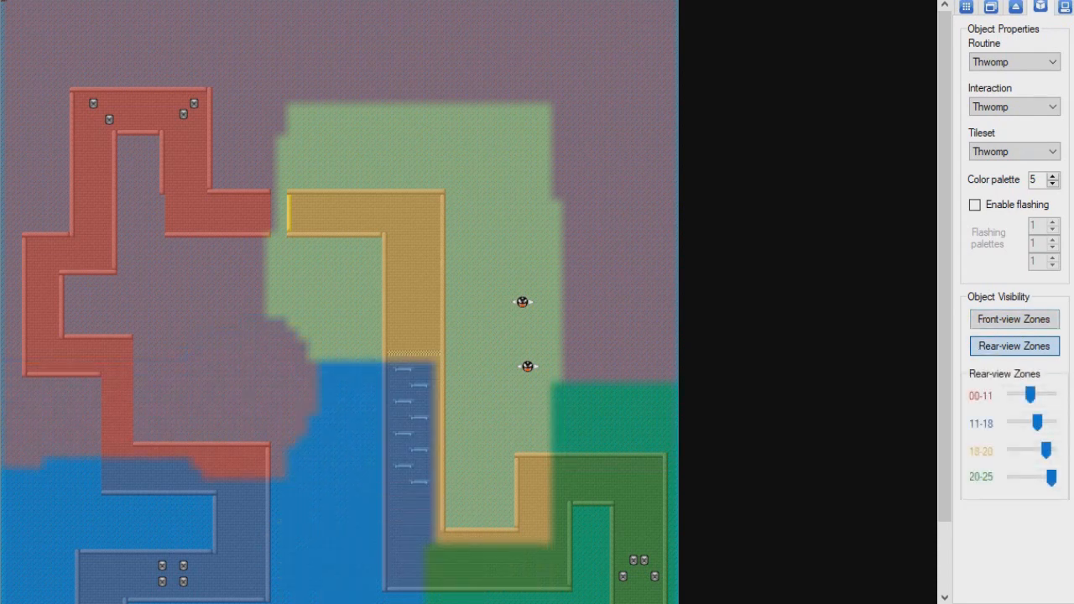
pyautogui.scroll(-3, 338, 302)
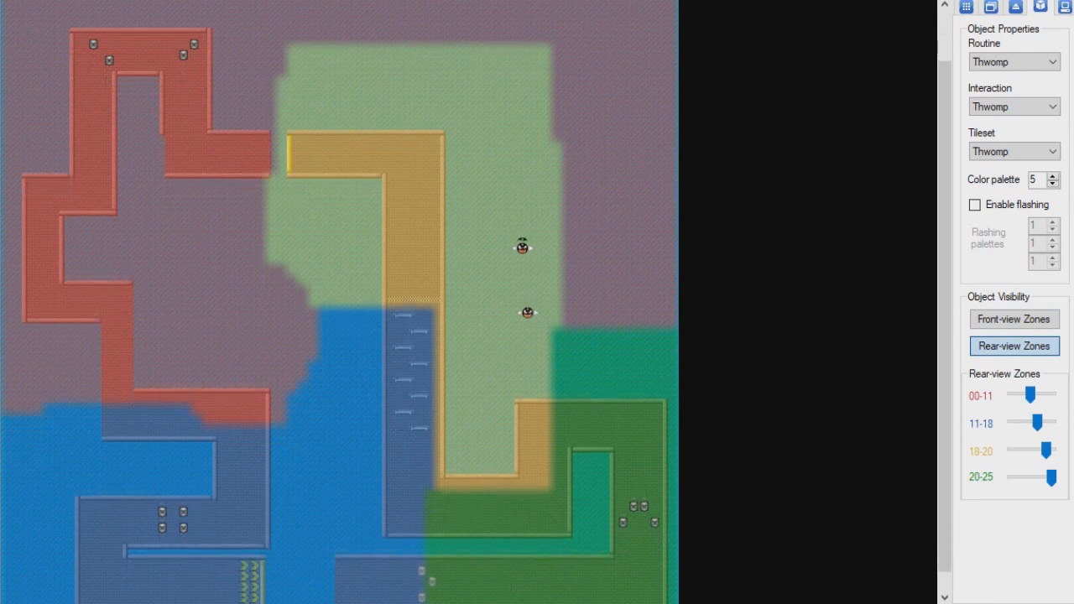
pyautogui.moveTo(1046, 451); pyautogui.dragTo(1033, 421)
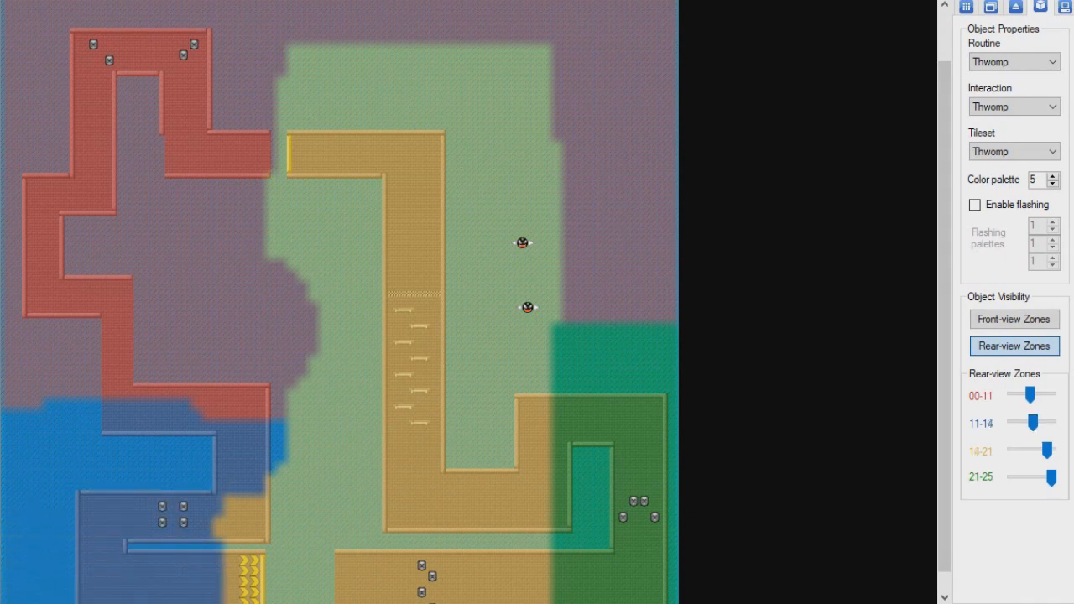
# Step: Delete all existing AI elements from the track
pyautogui.click(1064, 7)
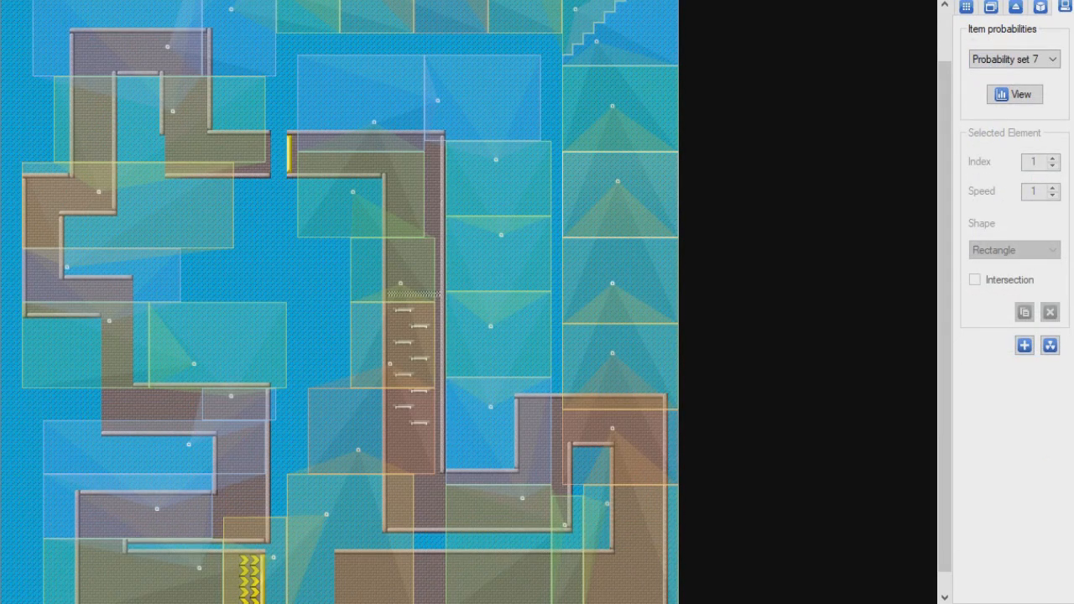
pyautogui.scroll(2, 350, 302)
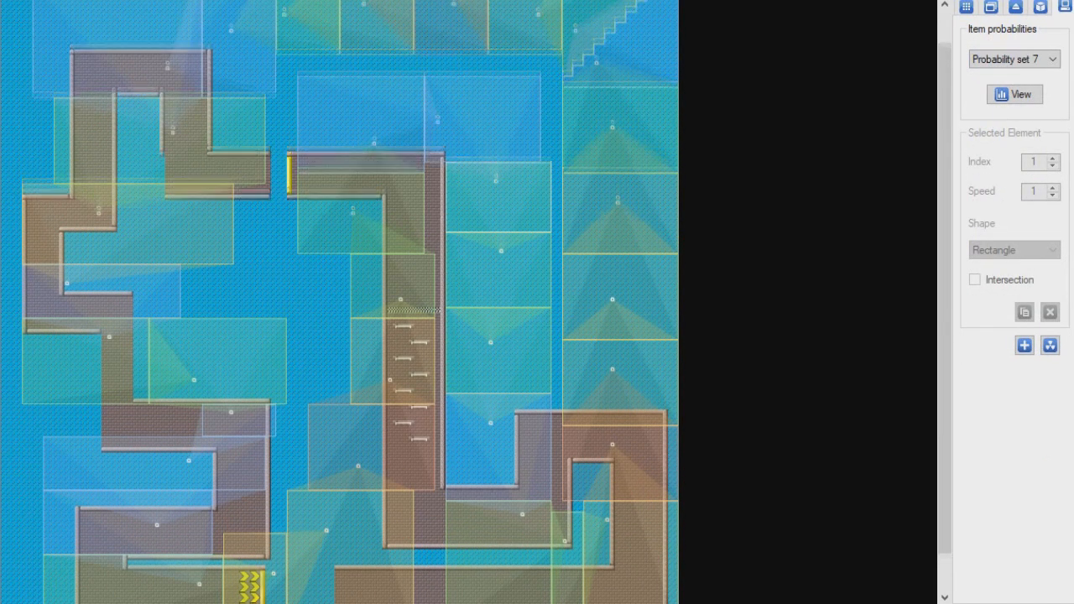
pyautogui.scroll(1, 350, 302)
pyautogui.click(1049, 345)
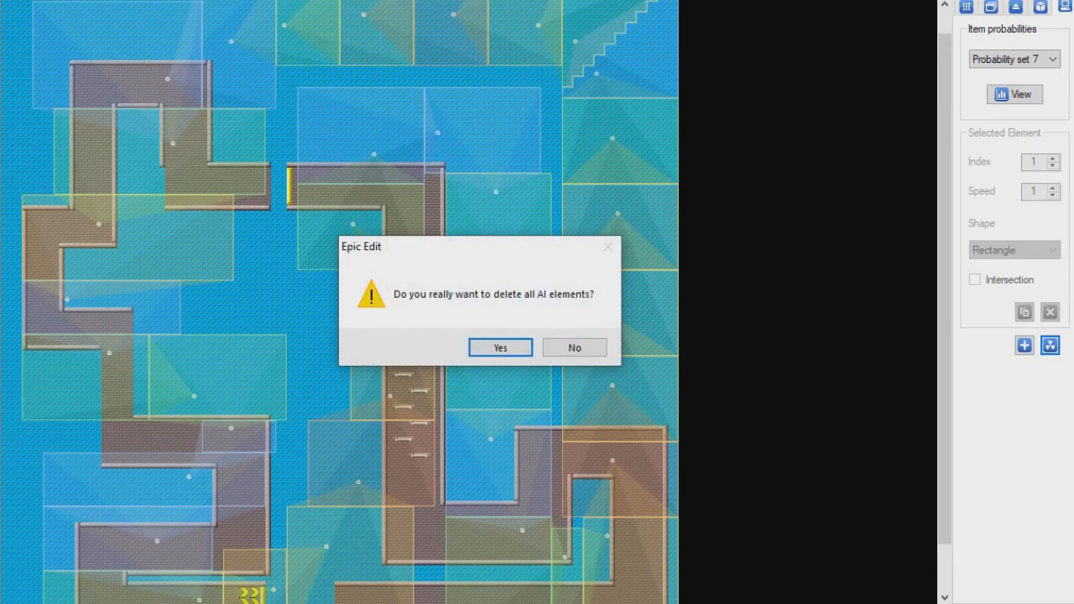
pyautogui.press('Return')
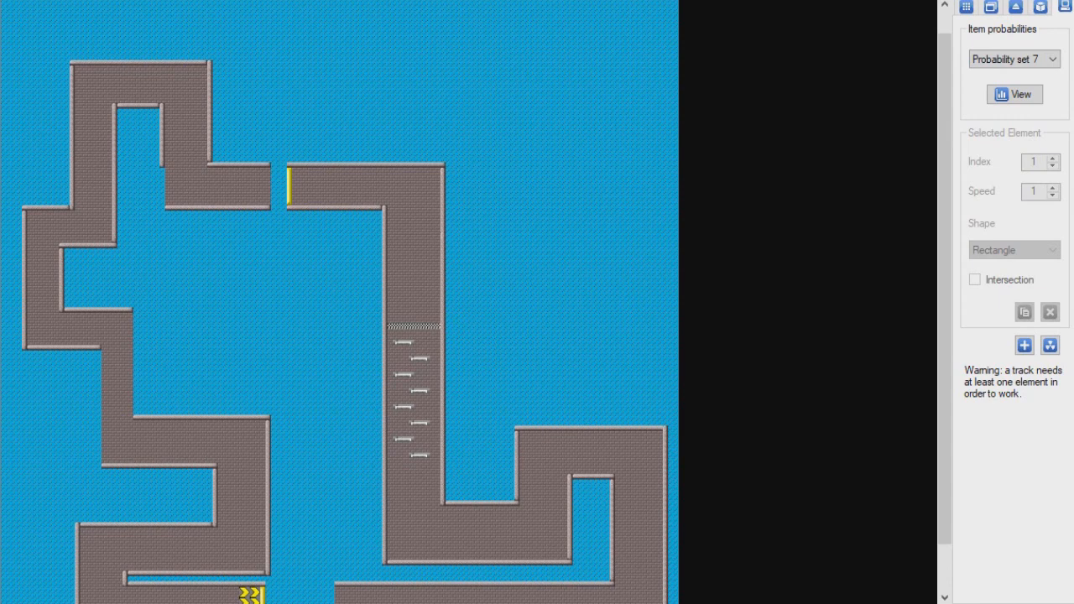
# Step: Add a rectangular AI element across the corridor at the start line, trimmed to the track's width, with its target just above
pyautogui.click(1024, 345)
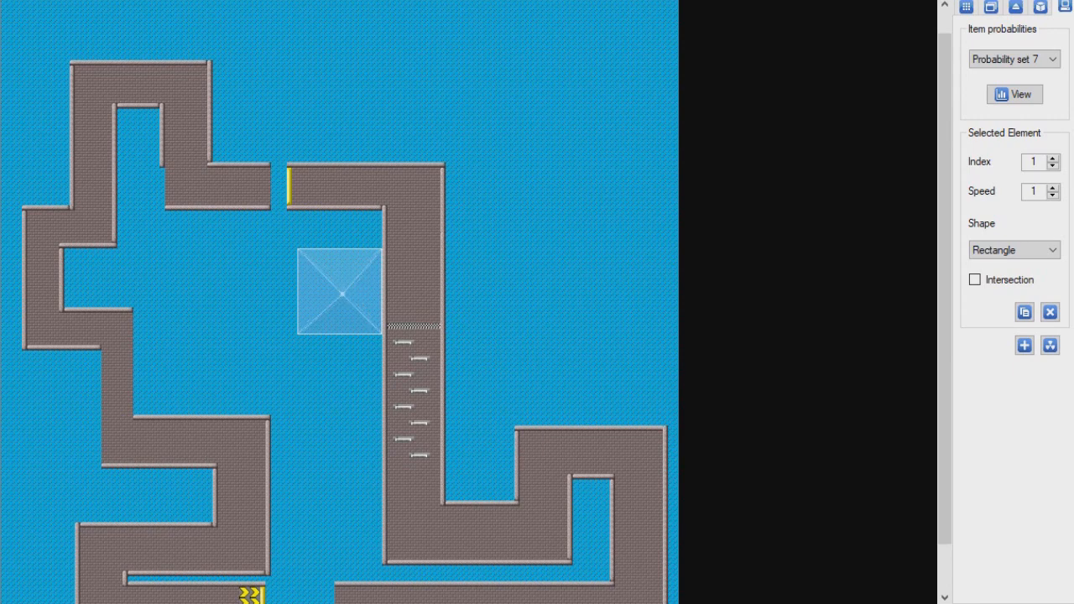
pyautogui.moveTo(327, 277); pyautogui.dragTo(391, 288)
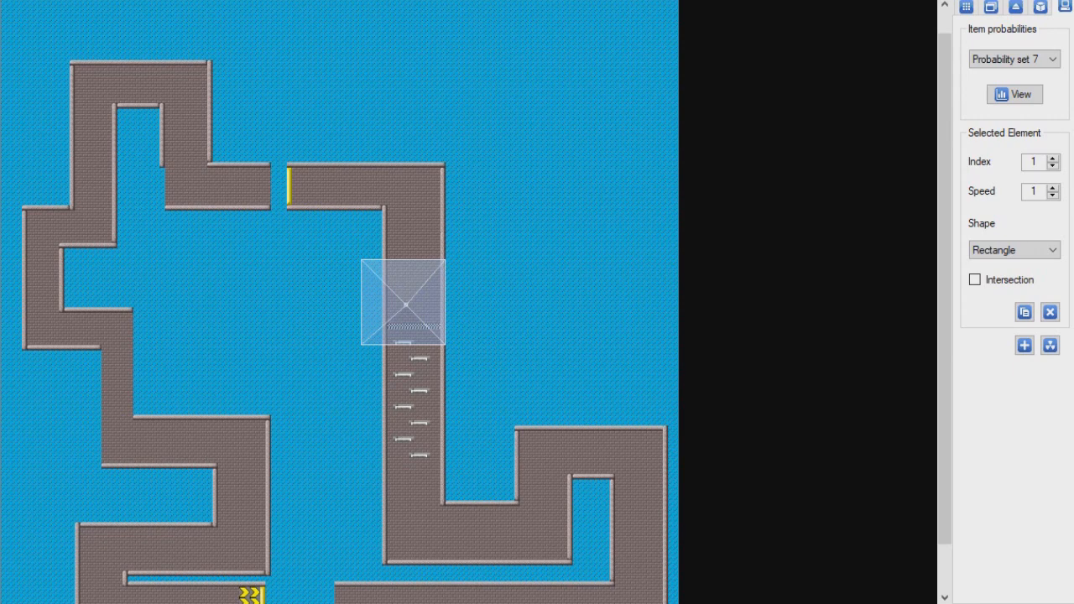
pyautogui.moveTo(361, 301); pyautogui.dragTo(382, 302)
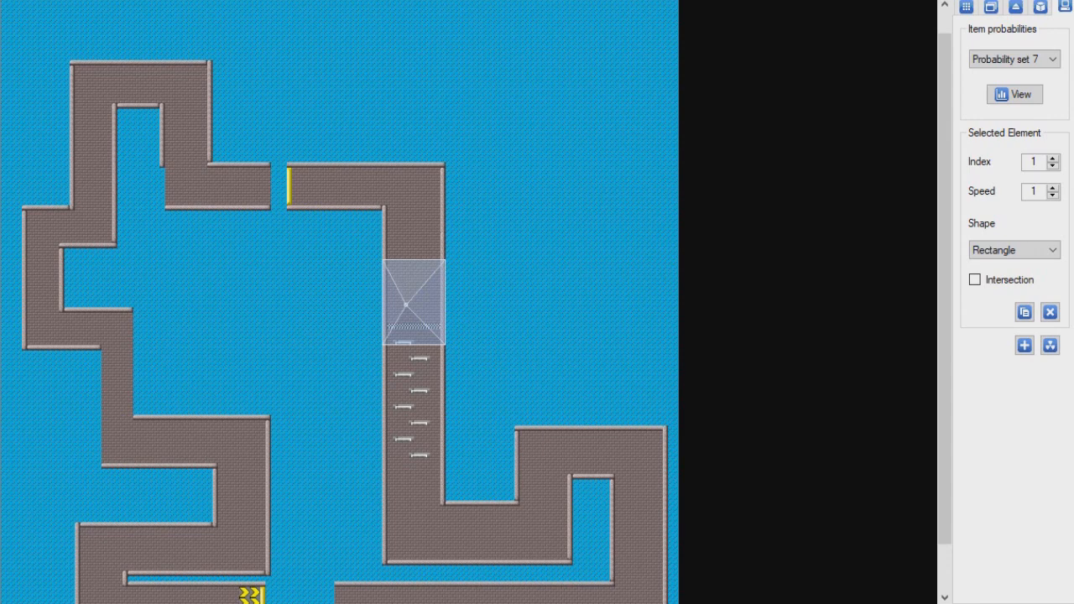
pyautogui.moveTo(414, 260); pyautogui.dragTo(411, 289)
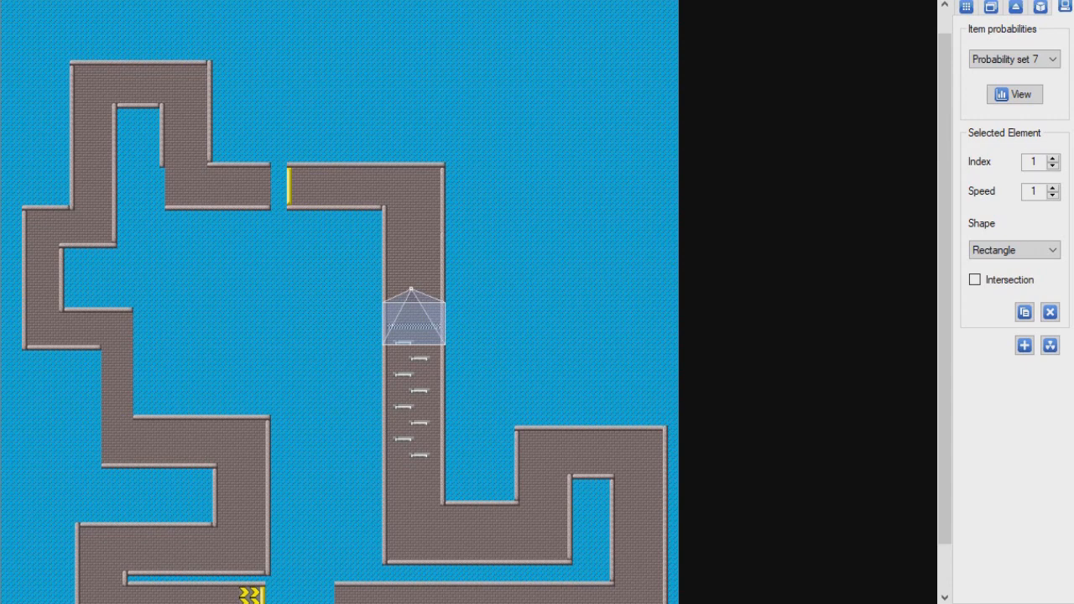
# Step: Try a distant target and the four triangle shapes on the element, restoring the nearby target and the Rectangle shape
pyautogui.moveTo(411, 289); pyautogui.dragTo(416, 57)
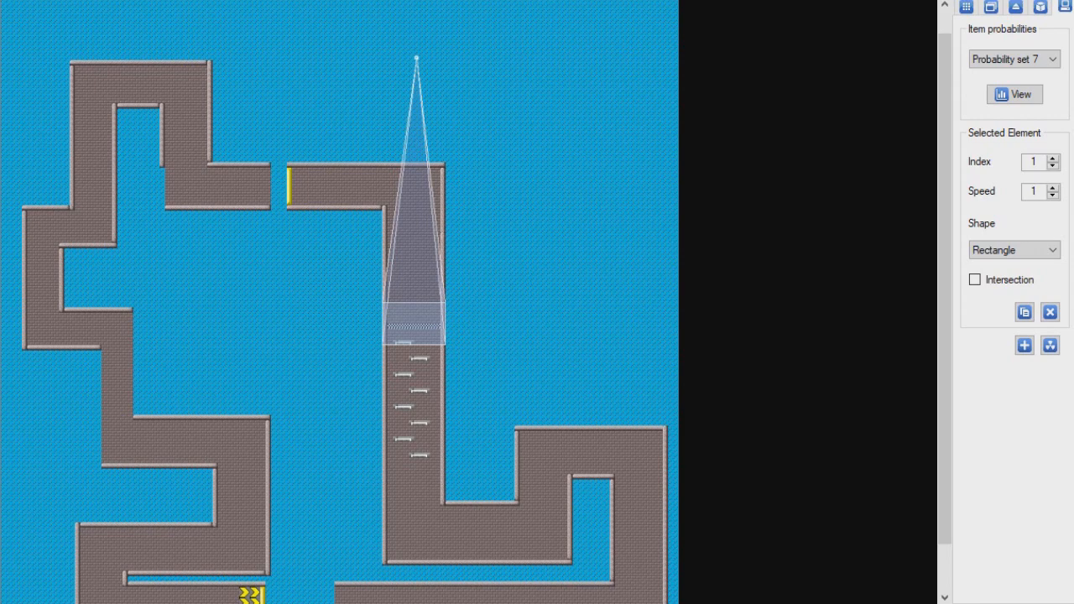
pyautogui.moveTo(416, 57); pyautogui.dragTo(411, 290)
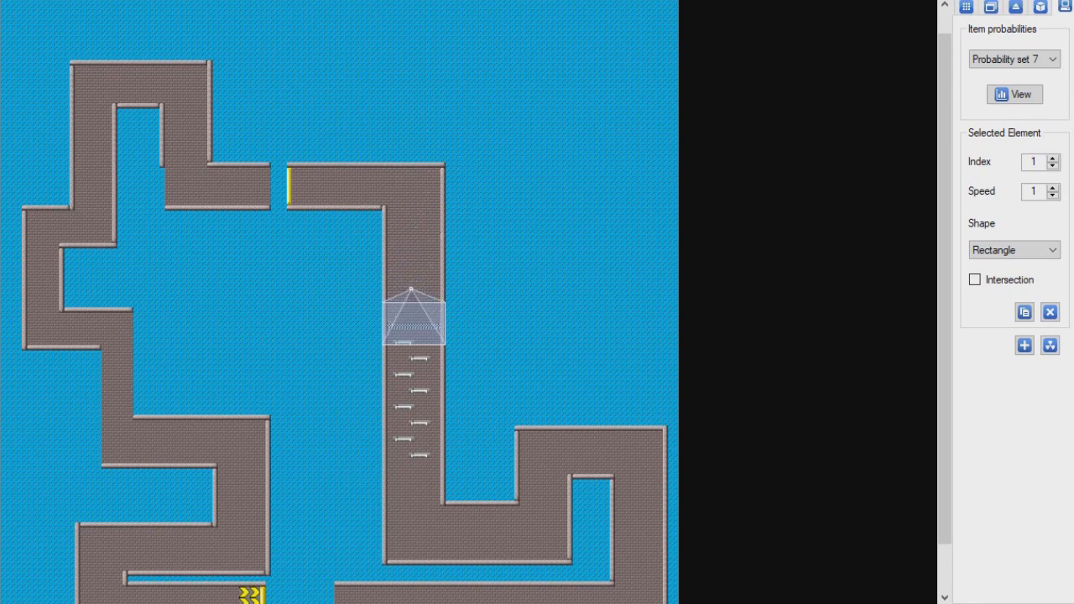
pyautogui.click(1013, 250)
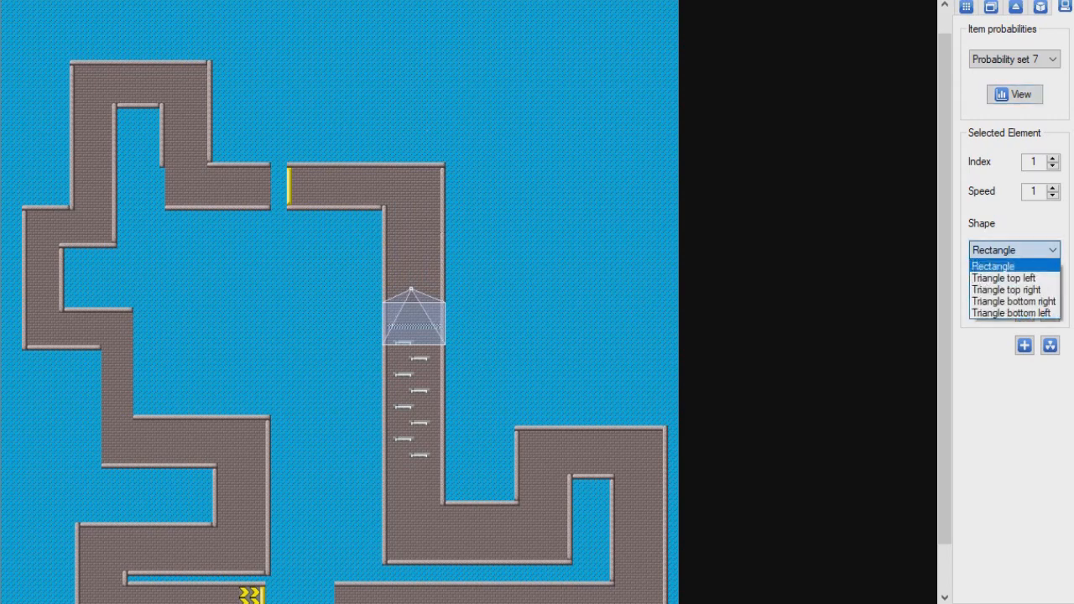
pyautogui.click(1003, 277)
pyautogui.click(1013, 250)
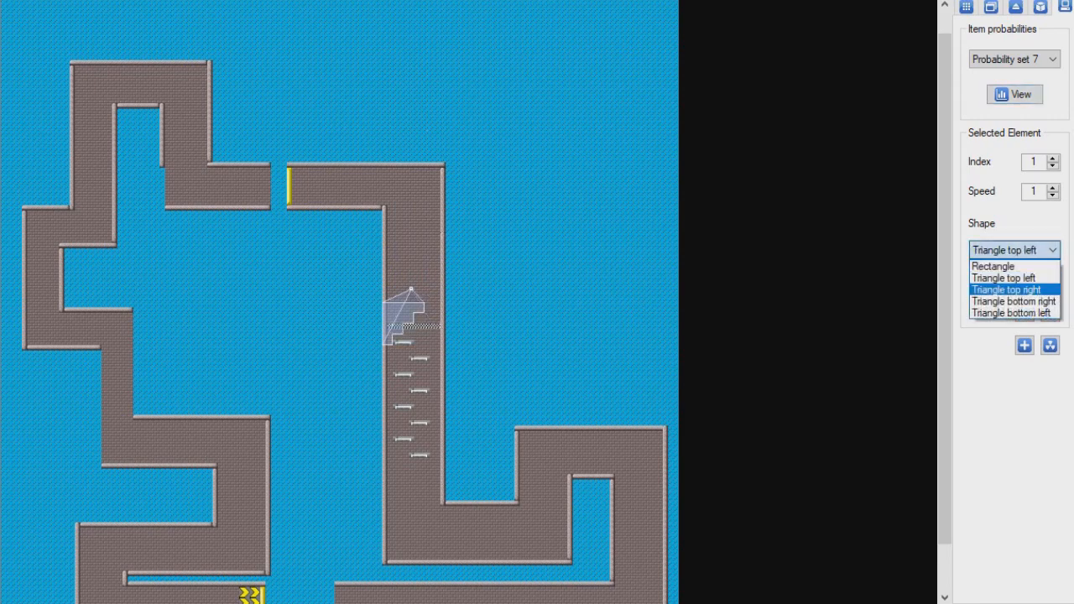
pyautogui.click(1006, 289)
pyautogui.click(1014, 250)
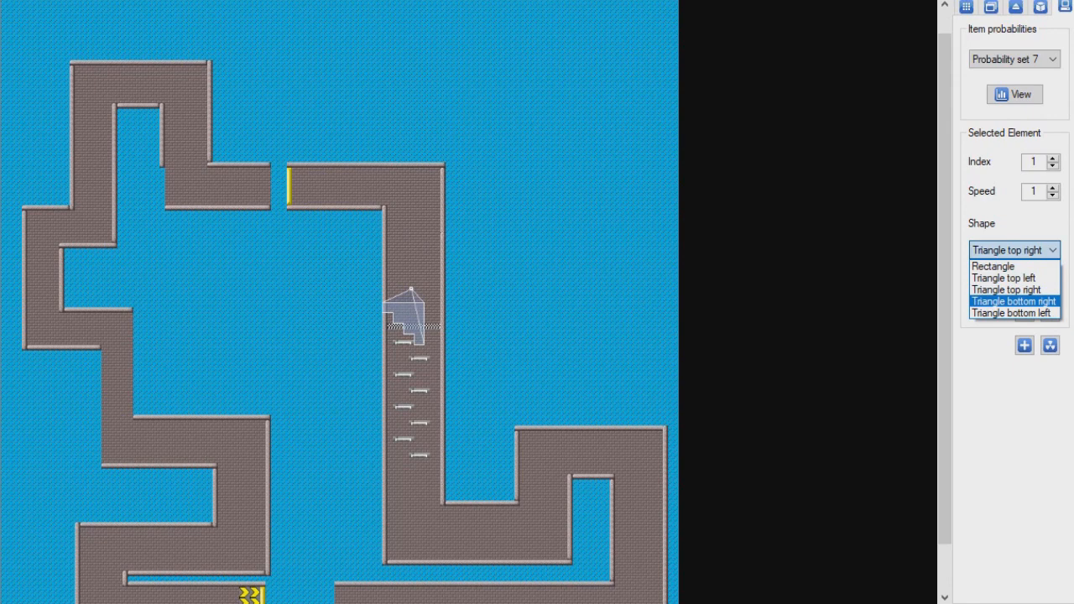
pyautogui.click(1006, 301)
pyautogui.click(1013, 250)
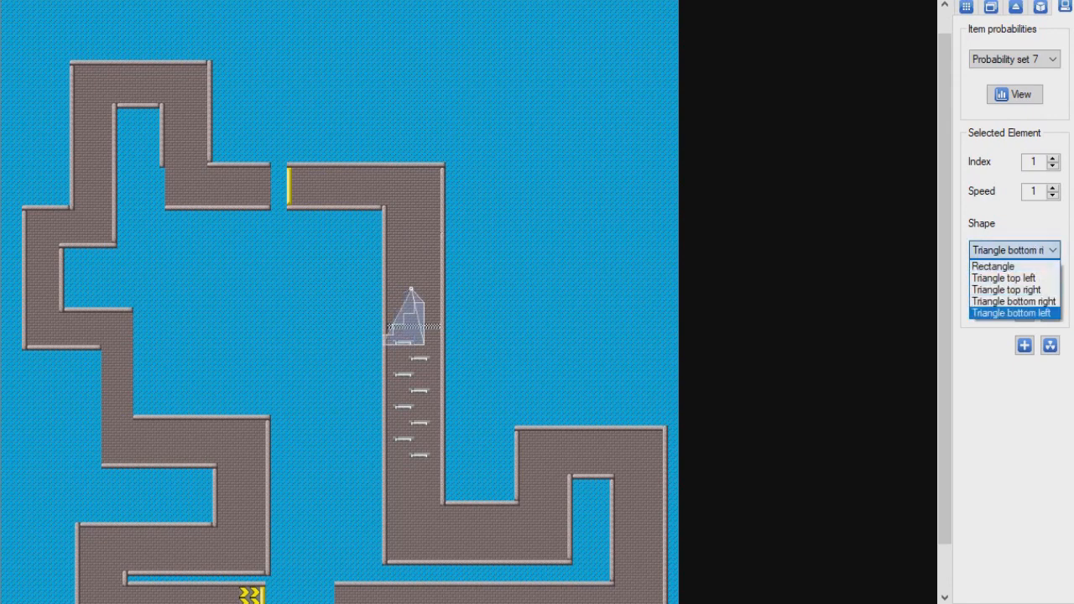
pyautogui.click(1006, 313)
pyautogui.click(1014, 250)
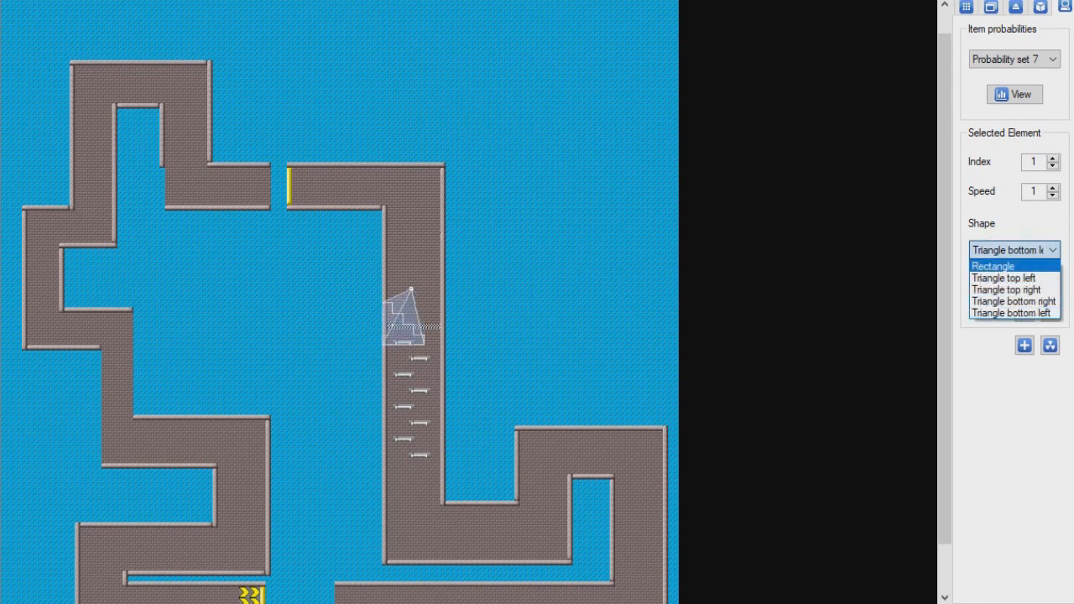
pyautogui.click(1005, 266)
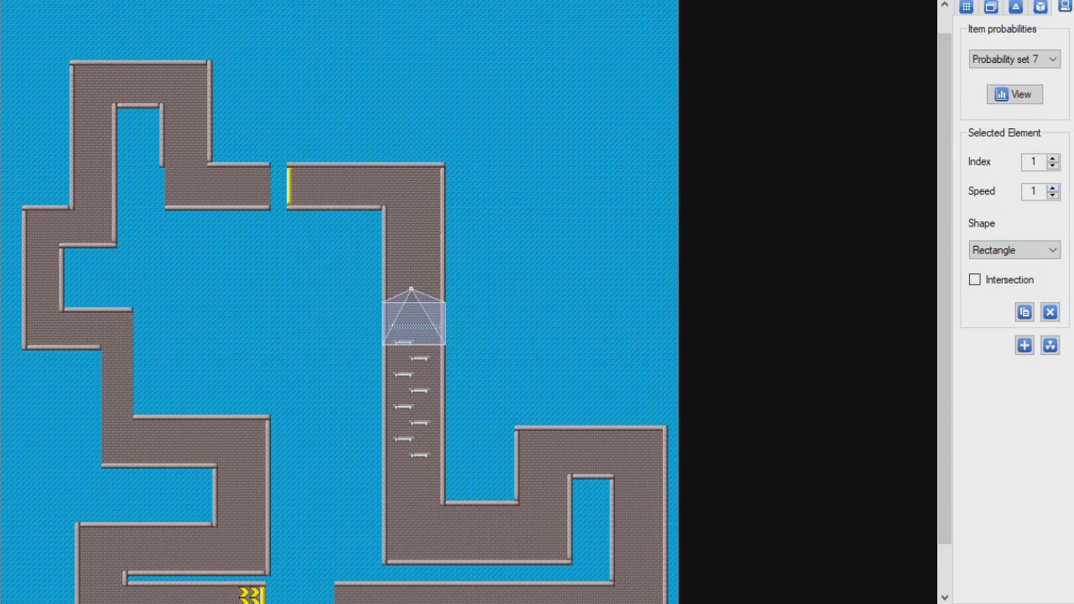
# Step: Try different speeds up to 4 on the start-line element and settle on speed 3
pyautogui.click(1052, 187)
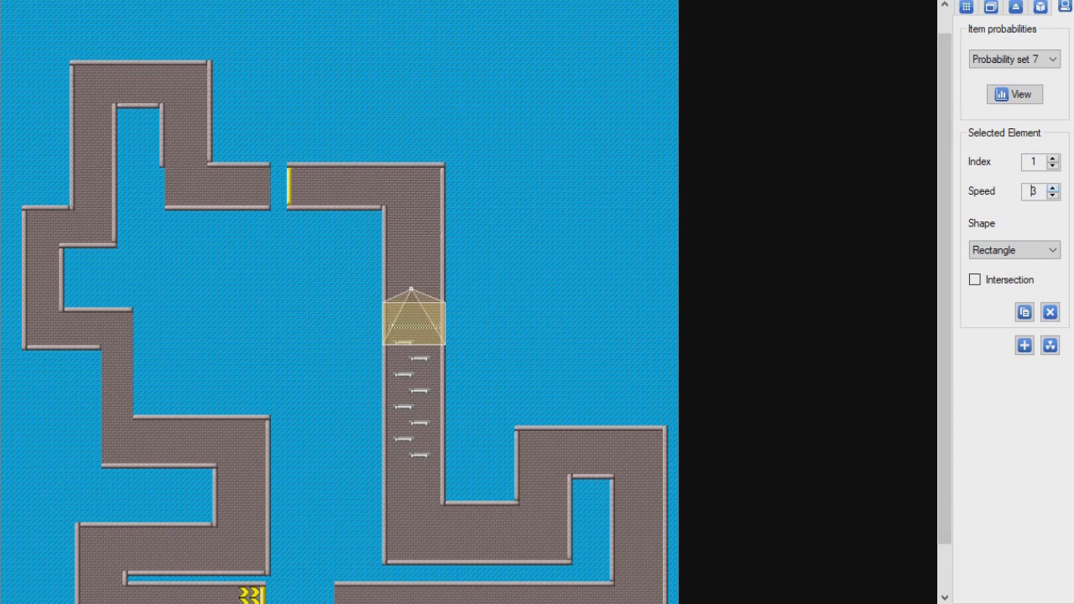
pyautogui.press('Up')
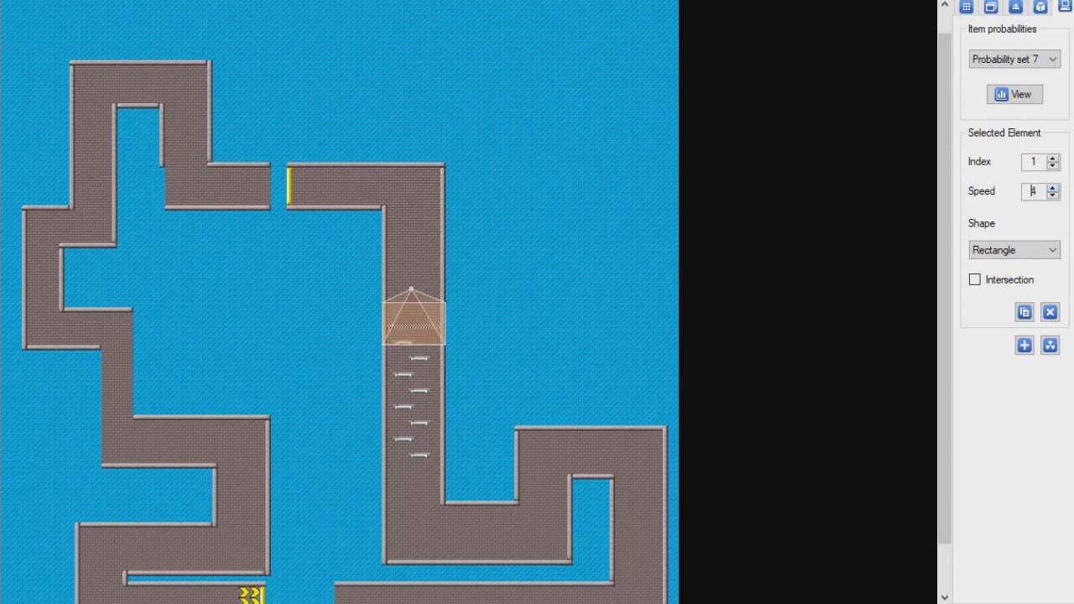
pyautogui.press('Down')
pyautogui.press('Down')
pyautogui.press('Down')
pyautogui.press('Up')
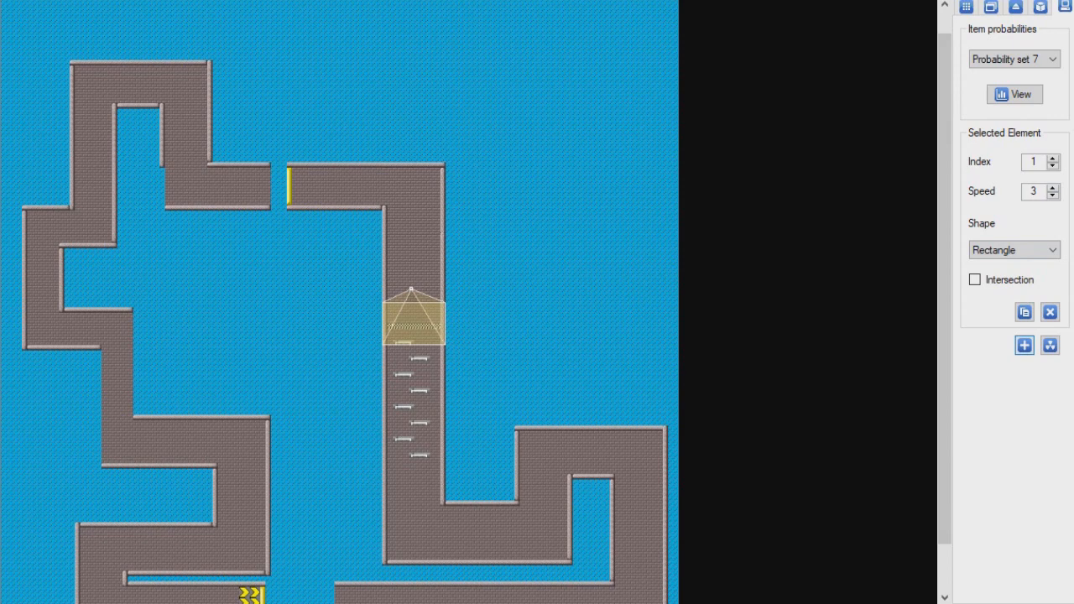
# Step: Add a second AI element overlapping the first, fitted to the corridor above the start line, with its target ahead and speed 3
pyautogui.click(1024, 345)
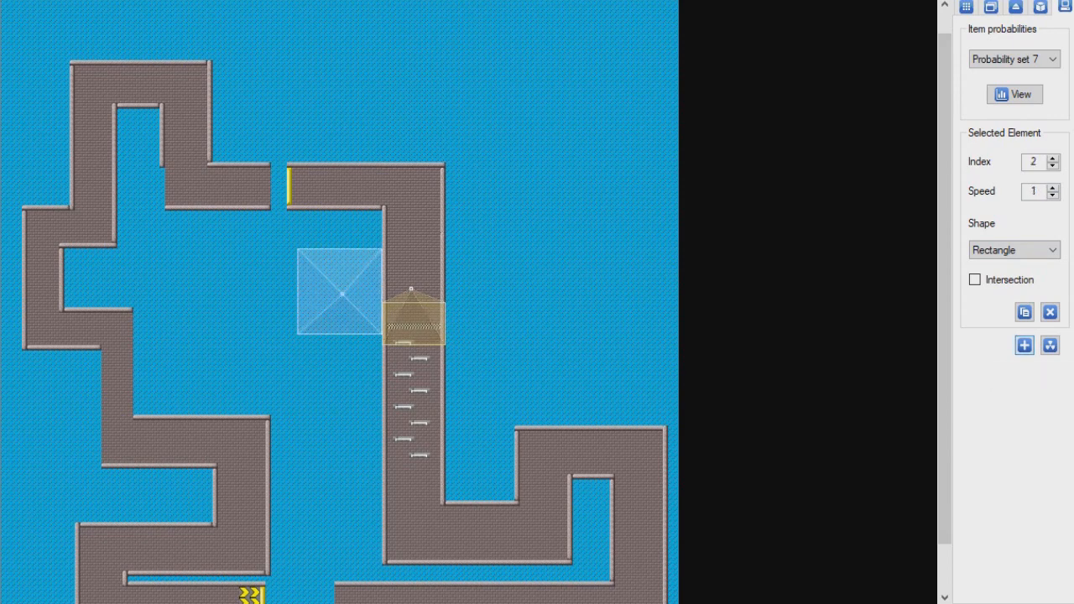
pyautogui.moveTo(340, 291); pyautogui.dragTo(383, 281)
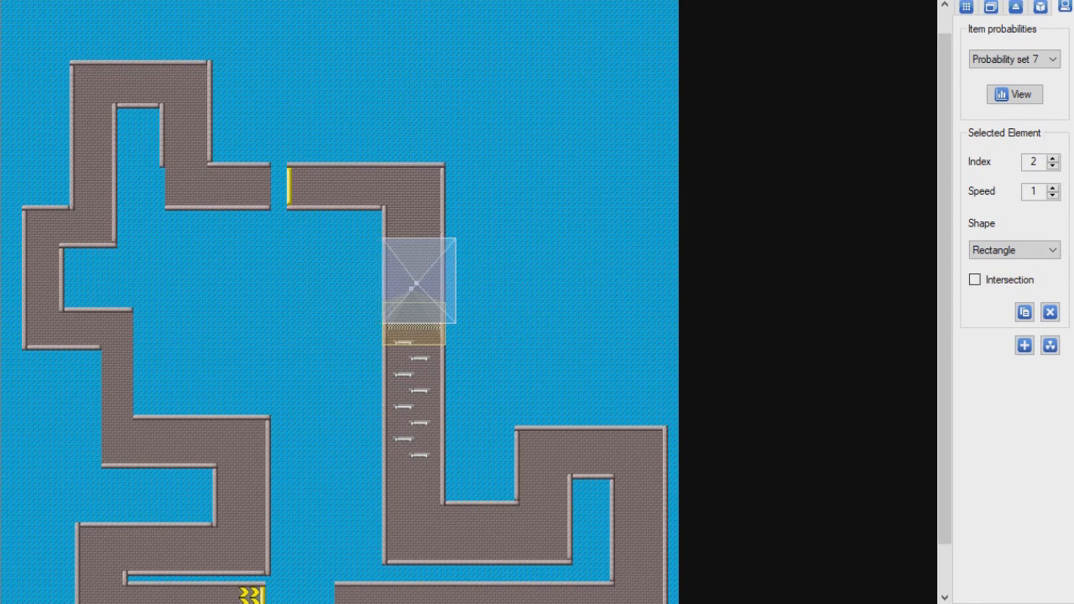
pyautogui.moveTo(456, 281); pyautogui.dragTo(445, 281)
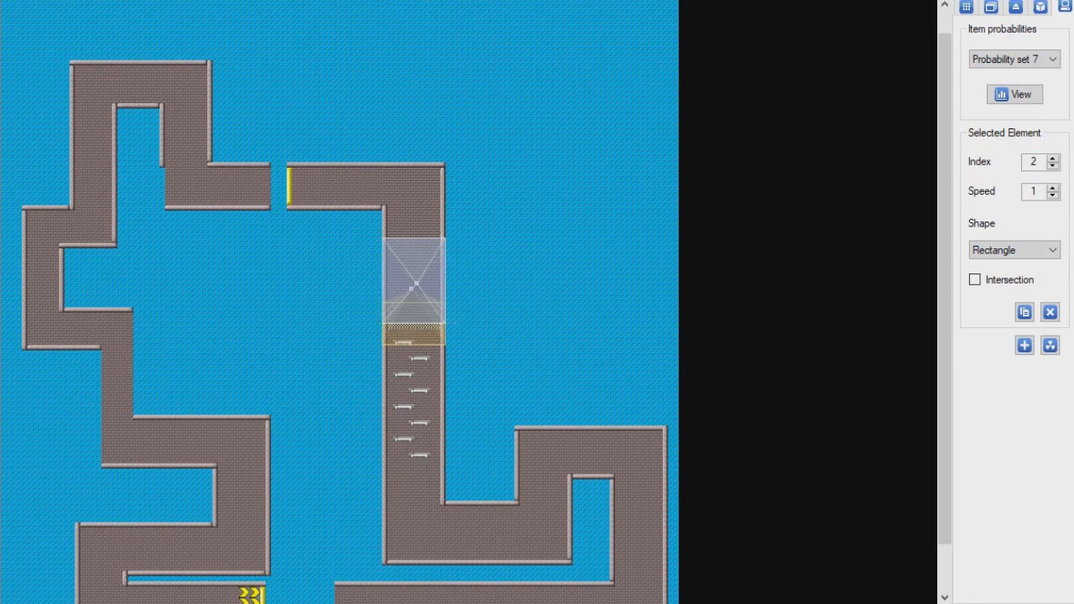
pyautogui.moveTo(414, 239); pyautogui.dragTo(413, 282)
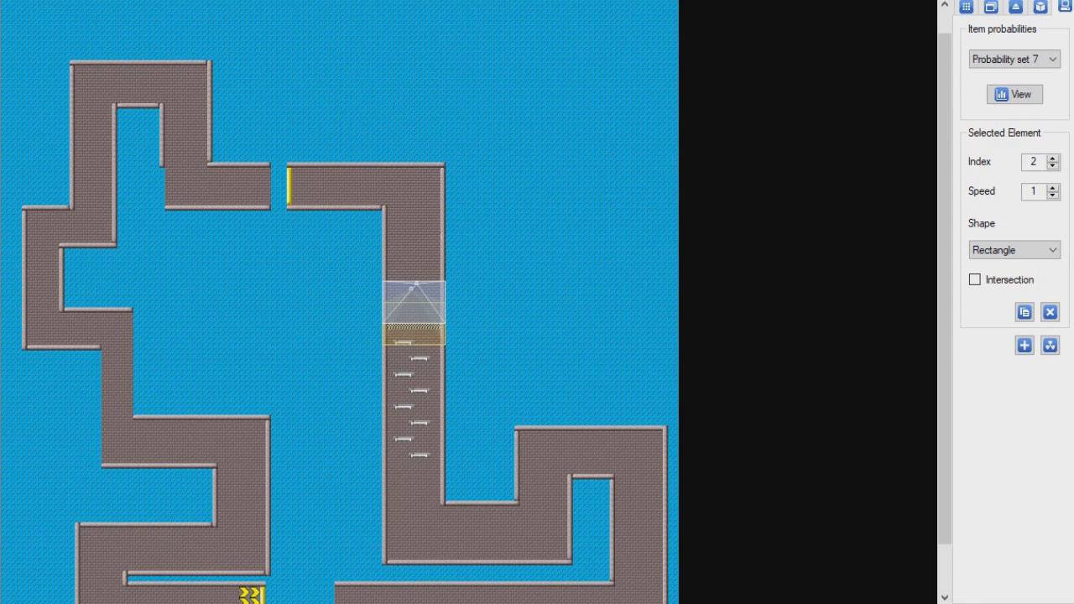
pyautogui.moveTo(413, 282); pyautogui.dragTo(416, 252)
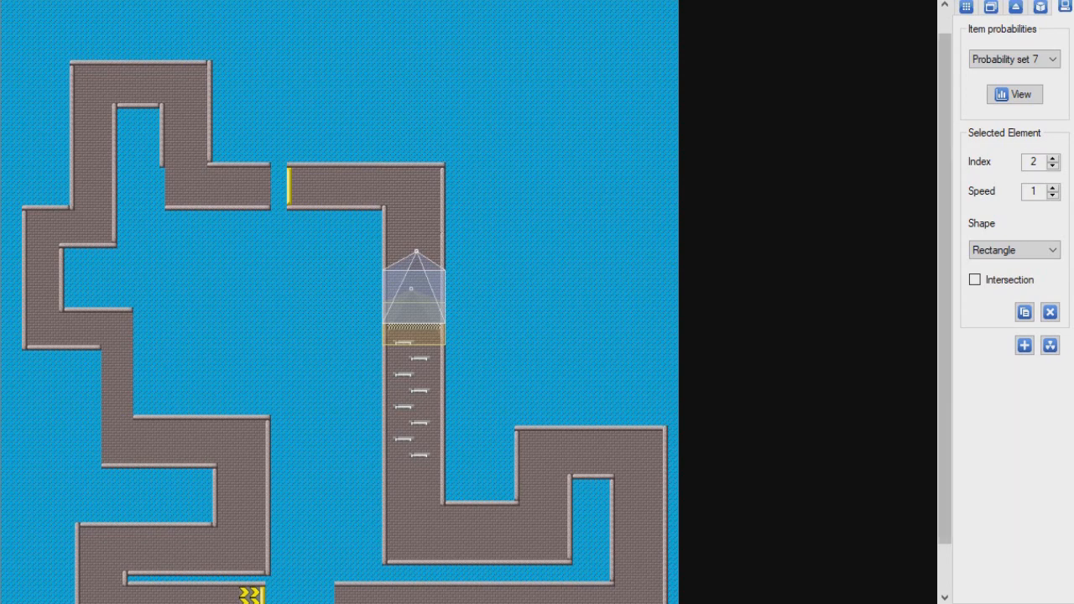
pyautogui.click(1052, 187)
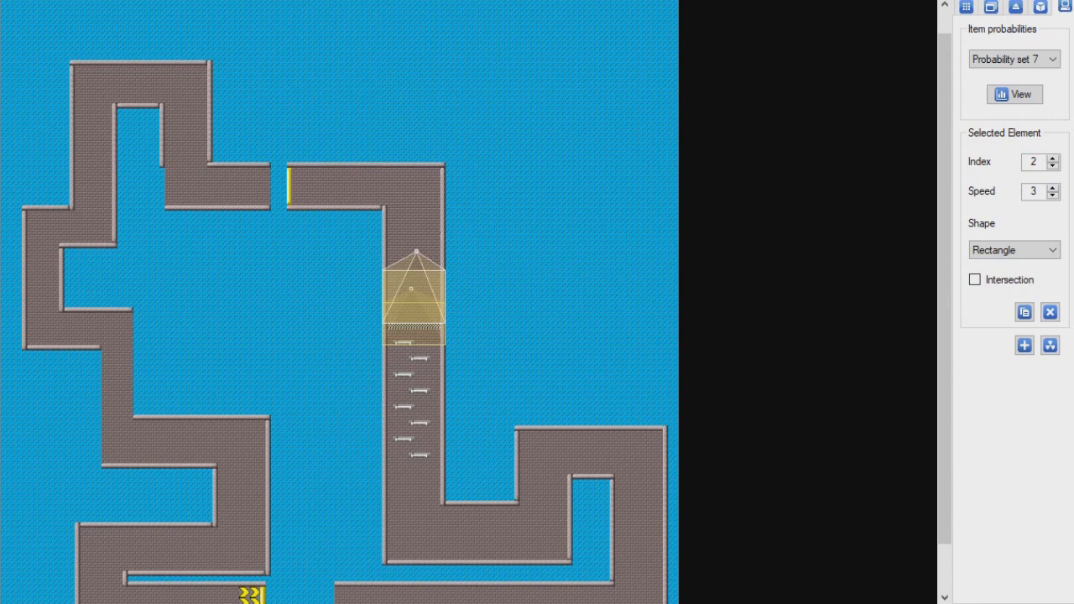
# Step: Add a third AI element overlapping the second farther up the start straight, aimed upward, with speed 3
pyautogui.click(1024, 345)
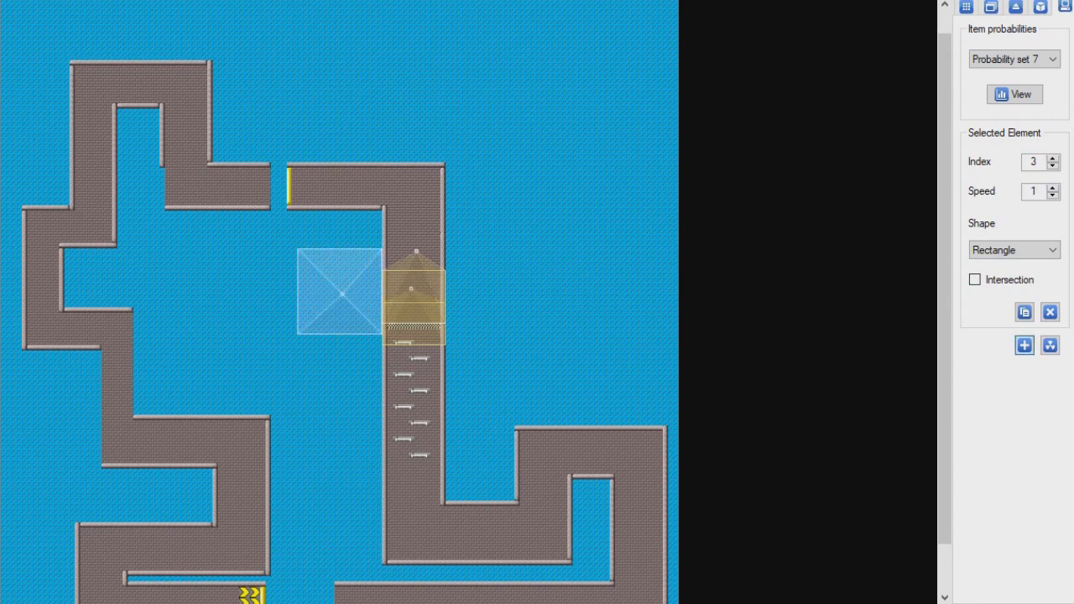
pyautogui.moveTo(340, 291); pyautogui.dragTo(383, 249)
pyautogui.moveTo(413, 206)
pyautogui.mouseDown()
pyautogui.moveTo(408, 248)
pyautogui.moveTo(411, 215)
pyautogui.mouseUp()
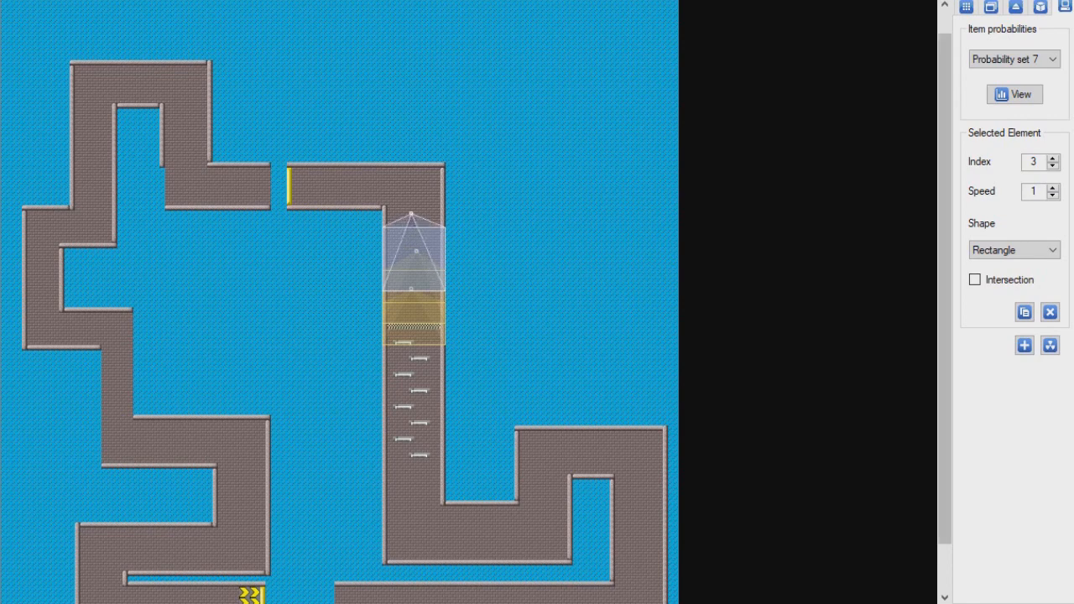
pyautogui.click(1052, 187)
pyautogui.click(1052, 187)
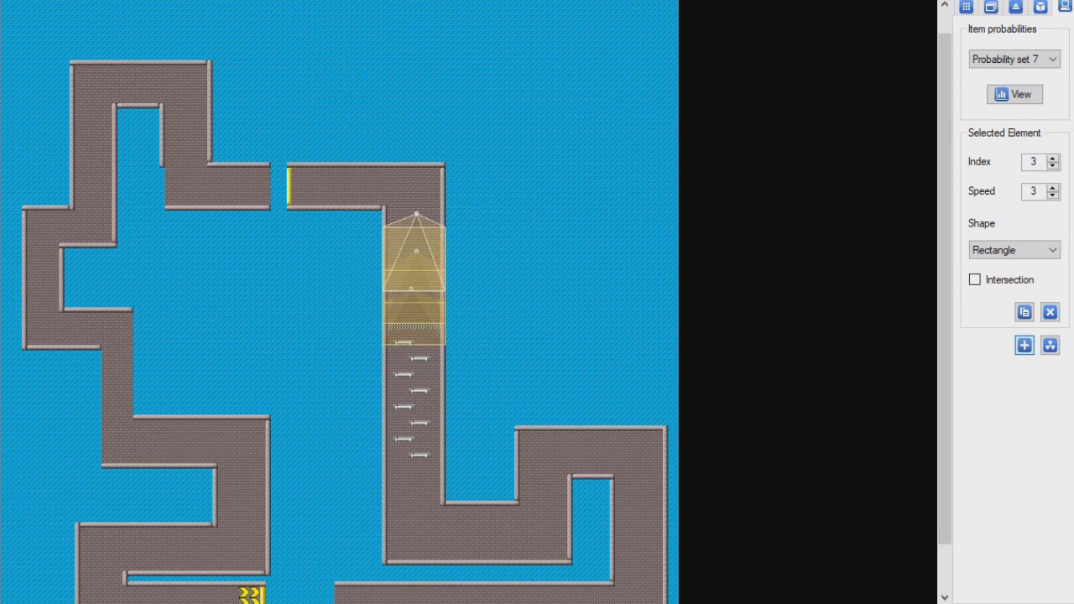
# Step: Add a fourth AI element at the upper end of the start straight, ending just below the corner
pyautogui.click(1024, 345)
pyautogui.moveTo(339, 291); pyautogui.dragTo(382, 206)
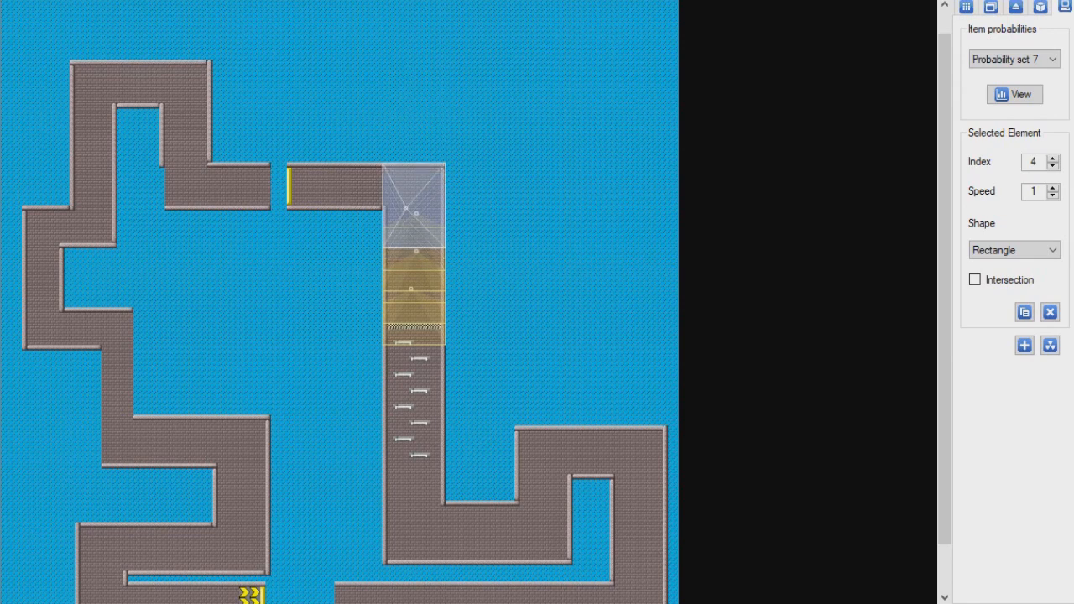
pyautogui.moveTo(413, 163); pyautogui.dragTo(406, 192)
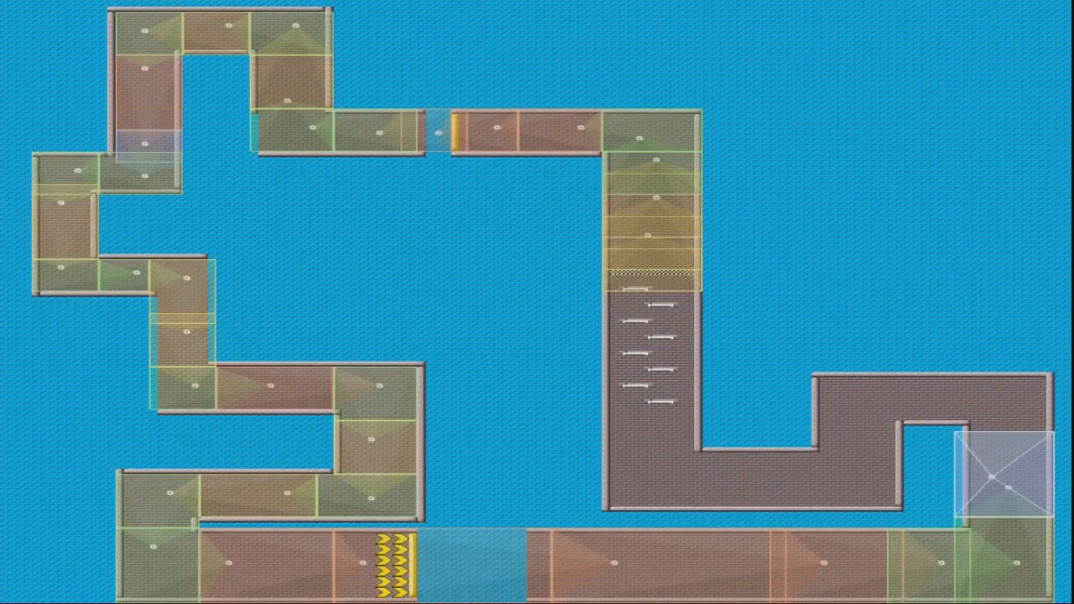
# Step: Cover the lower-right loop's upper-right corner with a left-aimed AI element and fit another to the short corridor beside it
pyautogui.click(1004, 474)
pyautogui.moveTo(920, 345); pyautogui.dragTo(955, 377)
pyautogui.moveTo(991, 391); pyautogui.dragTo(933, 391)
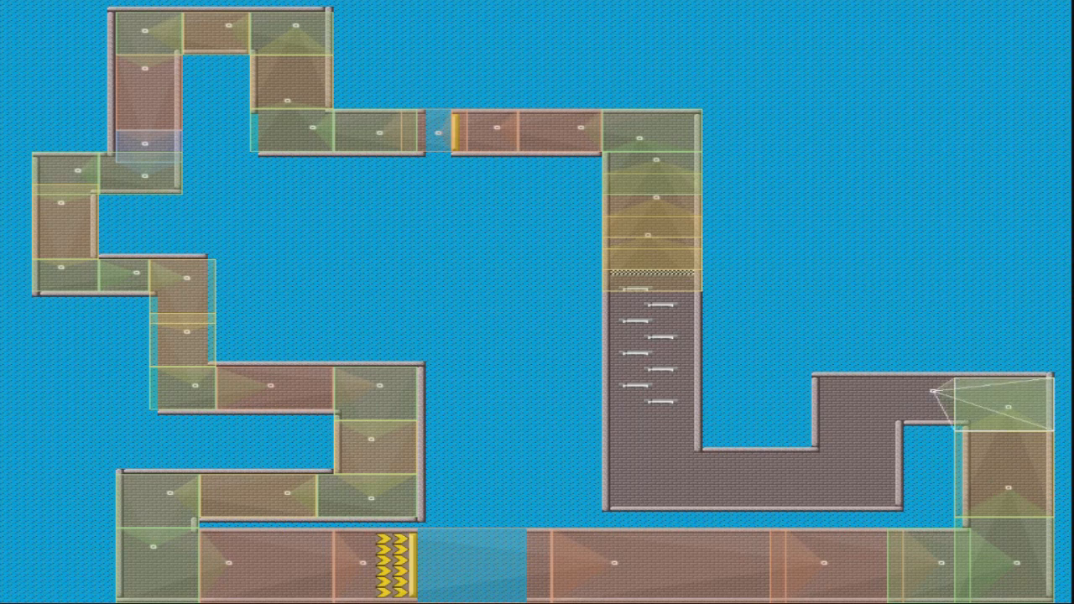
pyautogui.press('Insert')
pyautogui.moveTo(534, 277); pyautogui.dragTo(887, 378)
pyautogui.moveTo(886, 430); pyautogui.dragTo(886, 419)
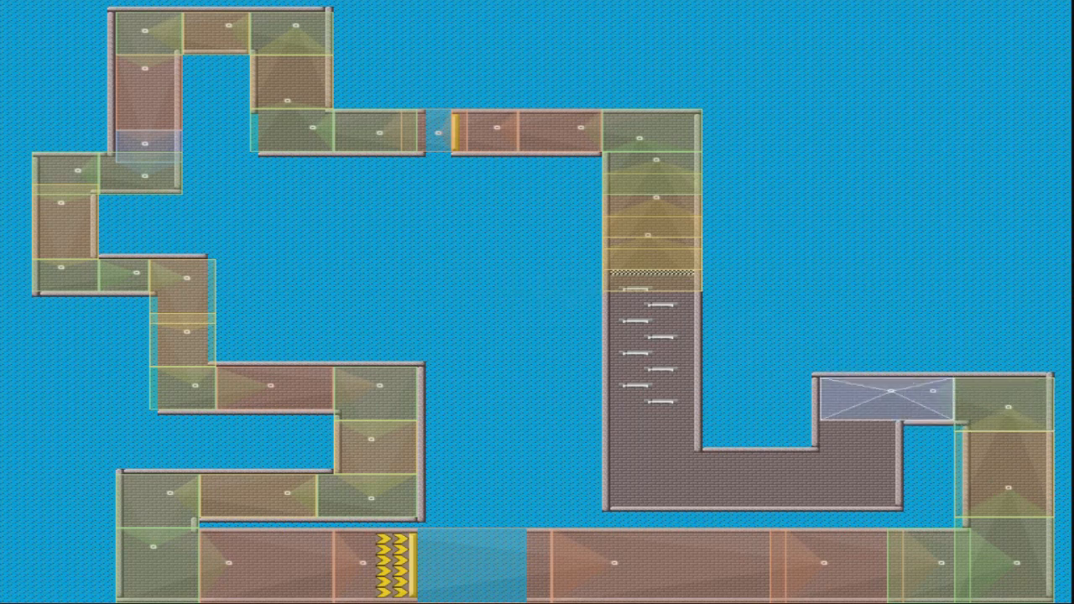
pyautogui.moveTo(819, 399); pyautogui.dragTo(904, 398)
# Step: Add two AI elements down the next bend, the upper aimed downward and the lower aimed left toward the bottom corridor
pyautogui.press('Insert')
pyautogui.moveTo(535, 292); pyautogui.dragTo(836, 387)
pyautogui.moveTo(837, 345); pyautogui.dragTo(837, 378)
pyautogui.moveTo(787, 405); pyautogui.dragTo(849, 444)
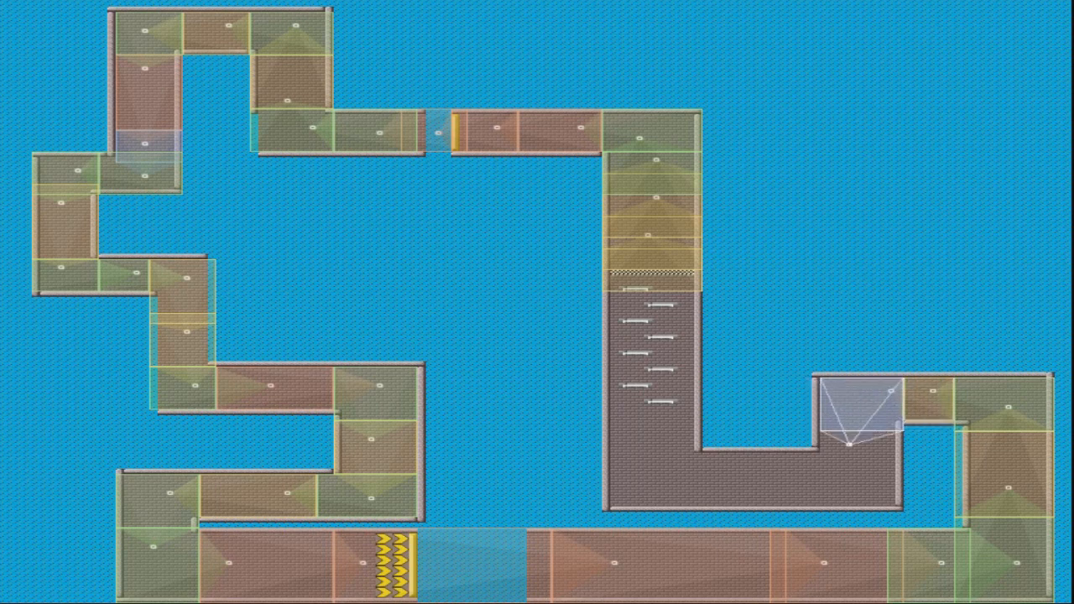
pyautogui.press('Insert')
pyautogui.moveTo(535, 292); pyautogui.dragTo(837, 463)
pyautogui.moveTo(770, 464); pyautogui.dragTo(782, 483)
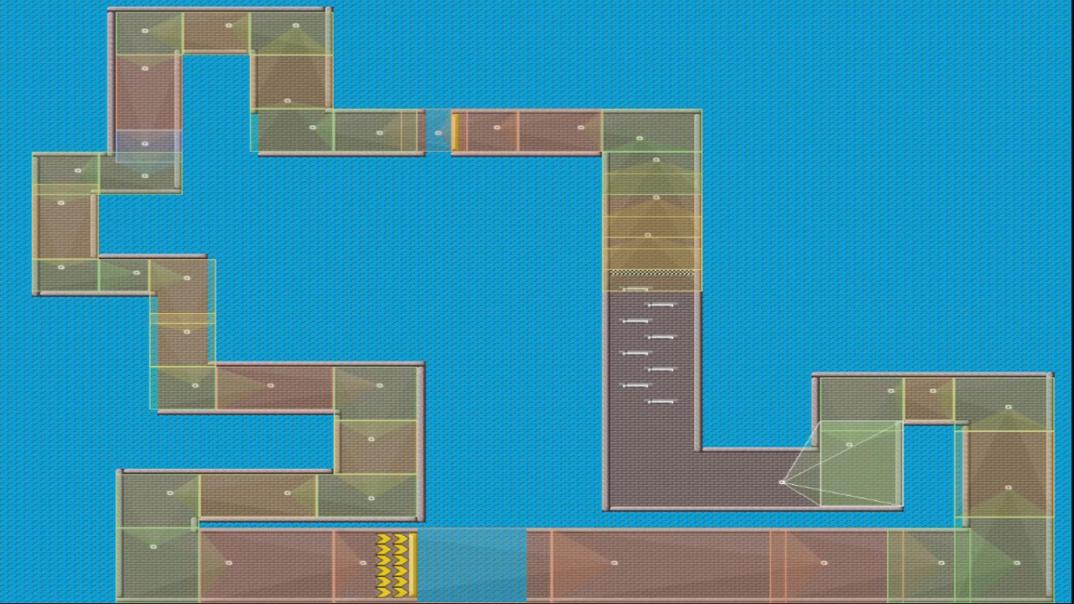
# Step: Add a left-aimed AI element at the bottom corridor's right end and shorten the element above it, retargeting that one downward
pyautogui.press('Insert')
pyautogui.moveTo(535, 292); pyautogui.dragTo(752, 463)
pyautogui.moveTo(753, 421); pyautogui.dragTo(752, 453)
pyautogui.click(782, 482)
pyautogui.moveTo(860, 506); pyautogui.dragTo(861, 453)
pyautogui.moveTo(781, 483); pyautogui.dragTo(858, 465)
pyautogui.moveTo(752, 479)
pyautogui.mouseDown()
pyautogui.moveTo(836, 480)
pyautogui.moveTo(731, 476)
pyautogui.moveTo(748, 477)
pyautogui.mouseUp()
pyautogui.moveTo(770, 479); pyautogui.dragTo(804, 479)
# Step: Add AI elements over the rest of the bottom corridor and its left corner, aiming the corner's target up the start straight
pyautogui.press('Insert')
pyautogui.moveTo(536, 308); pyautogui.dragTo(736, 480)
pyautogui.moveTo(736, 421); pyautogui.dragTo(736, 452)
pyautogui.moveTo(669, 480); pyautogui.dragTo(703, 480)
pyautogui.scroll(2, 736, 480)
pyautogui.press('Insert')
pyautogui.moveTo(535, 308); pyautogui.dragTo(636, 465)
pyautogui.moveTo(569, 465); pyautogui.dragTo(603, 464)
pyautogui.moveTo(652, 421)
pyautogui.mouseDown()
pyautogui.moveTo(651, 453)
pyautogui.moveTo(646, 434)
pyautogui.moveTo(656, 429)
pyautogui.mouseUp()
# Step: Add two upward-aimed AI elements along the starting-grid straight up to the start line, giving the last one speed 3
pyautogui.scroll(1, 656, 429)
pyautogui.press('Insert')
pyautogui.moveTo(535, 309); pyautogui.dragTo(636, 426)
pyautogui.moveTo(569, 411); pyautogui.dragTo(602, 411)
pyautogui.moveTo(639, 411); pyautogui.dragTo(656, 326)
pyautogui.scroll(2, 656, 326)
pyautogui.press('Insert')
pyautogui.moveTo(534, 291); pyautogui.dragTo(633, 335)
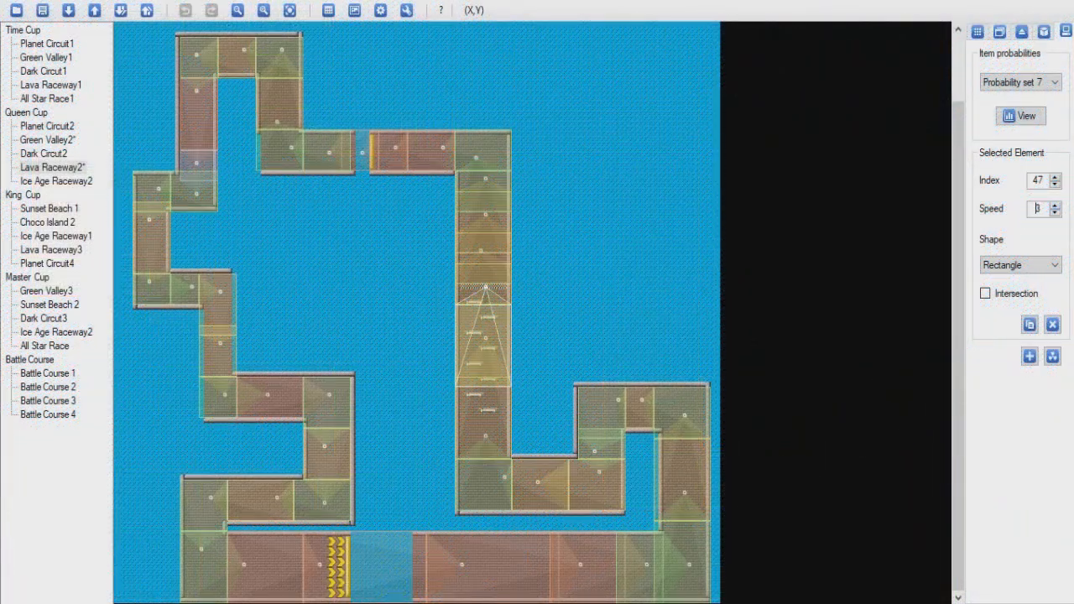
# Step: Set the start-line AI element's speed to 4 and move Lava Raceway2 to Planet Circuit2's place in the Queen Cup
pyautogui.press('Up')
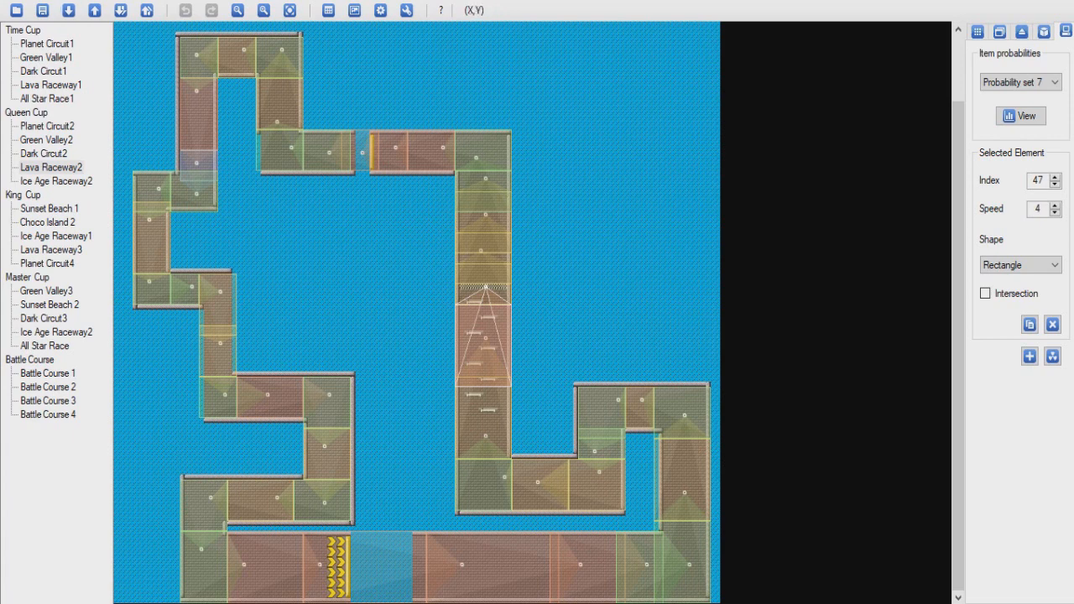
pyautogui.click(50, 167)
pyautogui.click(47, 126)
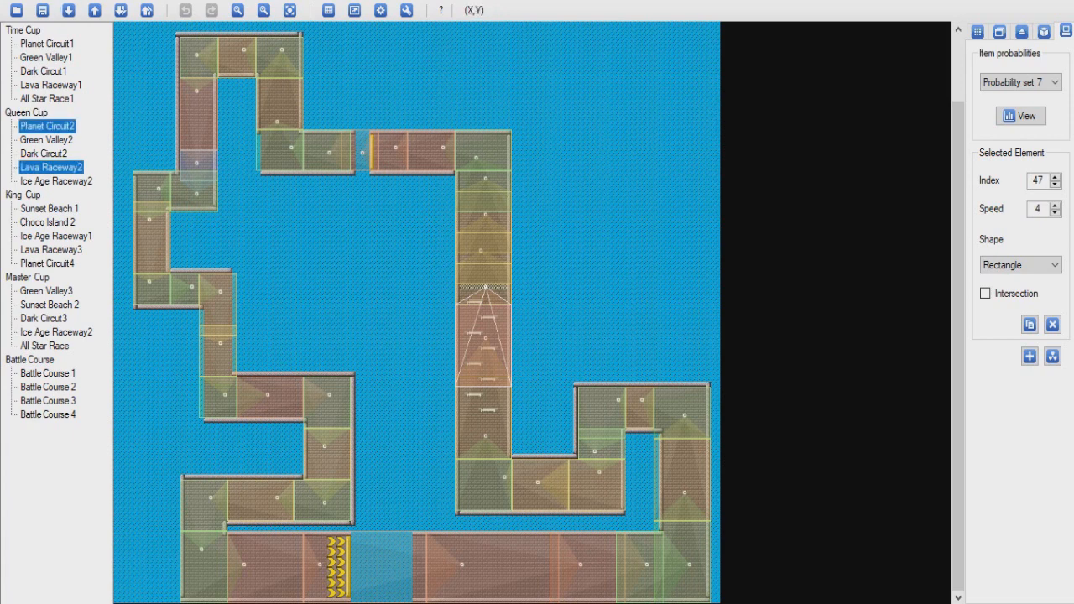
pyautogui.moveTo(50, 167); pyautogui.dragTo(47, 126)
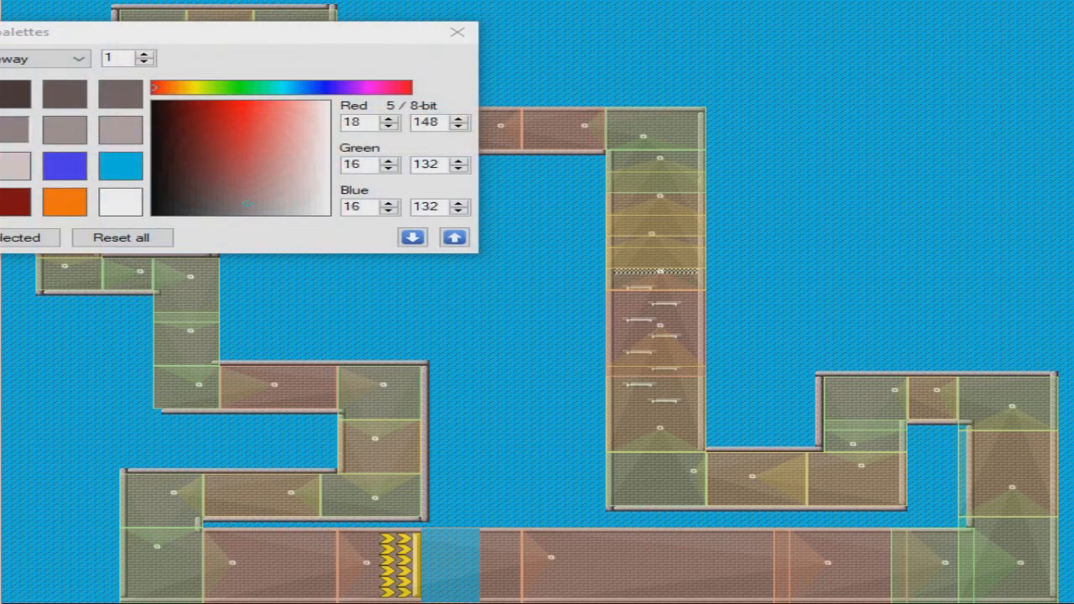
# Step: Try a reddish colour (173, 82, 82) on the grey swatch in Lava Raceway palette 1, reset that colour and close the palettes
pyautogui.moveTo(213, 110)
pyautogui.mouseDown()
pyautogui.moveTo(230, 107)
pyautogui.moveTo(211, 139)
pyautogui.moveTo(172, 151)
pyautogui.moveTo(182, 123)
pyautogui.moveTo(306, 207)
pyautogui.moveTo(361, 168)
pyautogui.moveTo(304, 172)
pyautogui.mouseUp()
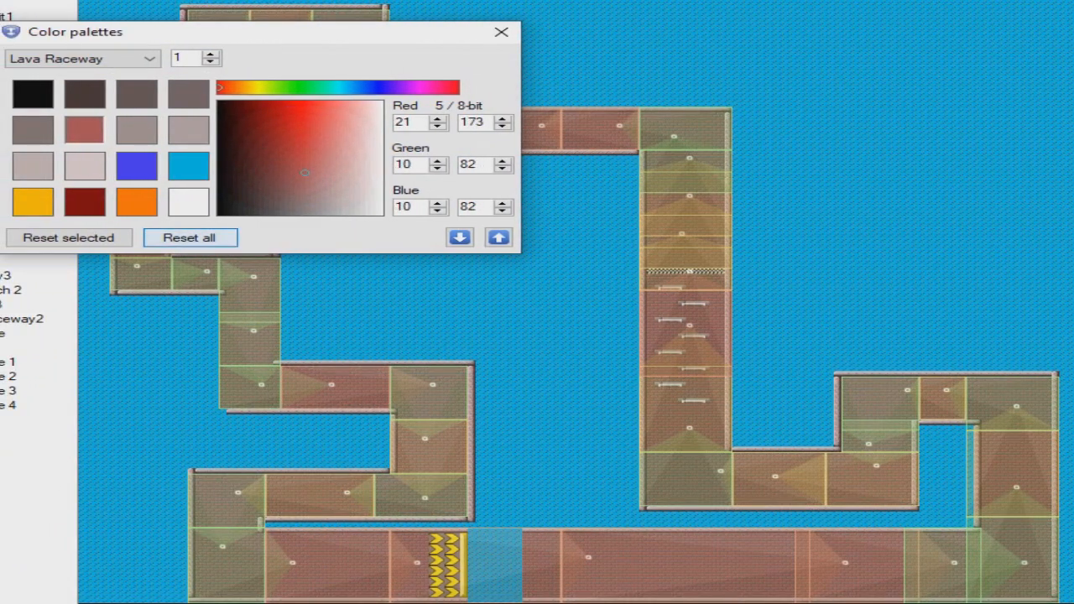
pyautogui.click(69, 237)
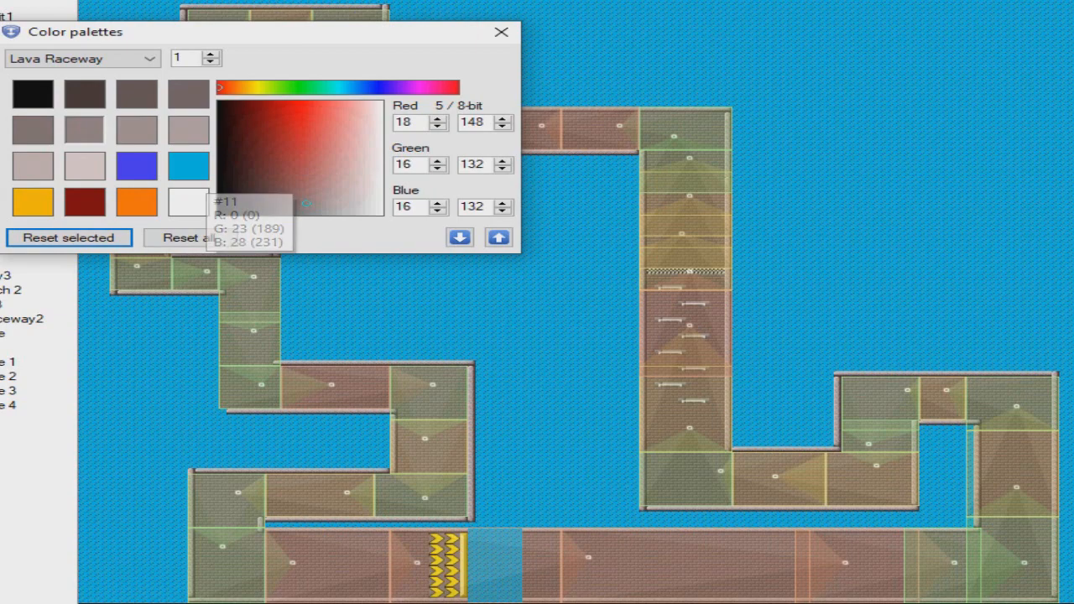
pyautogui.click(501, 32)
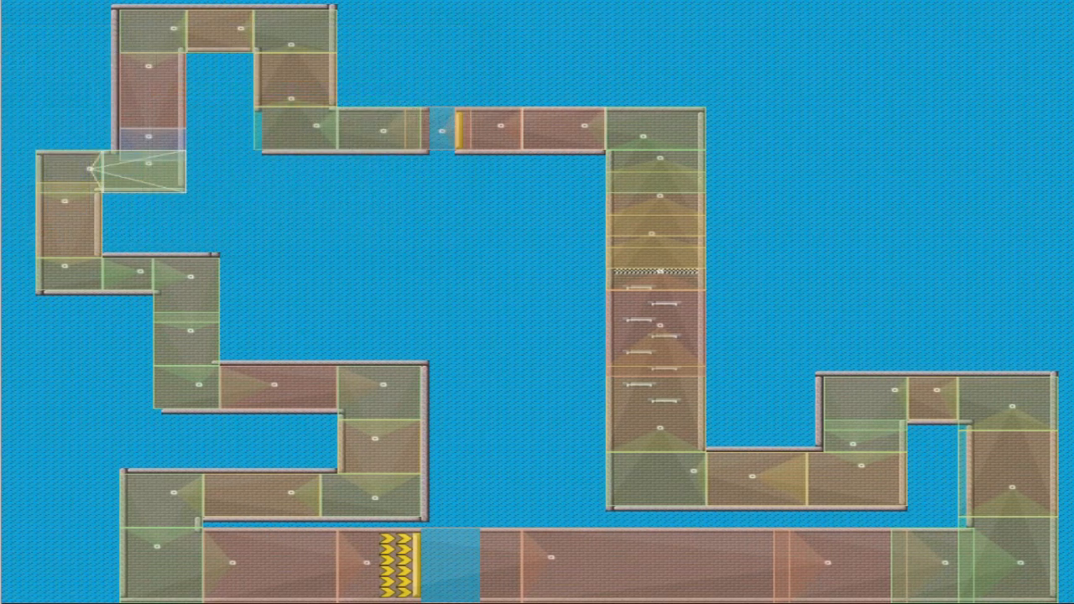